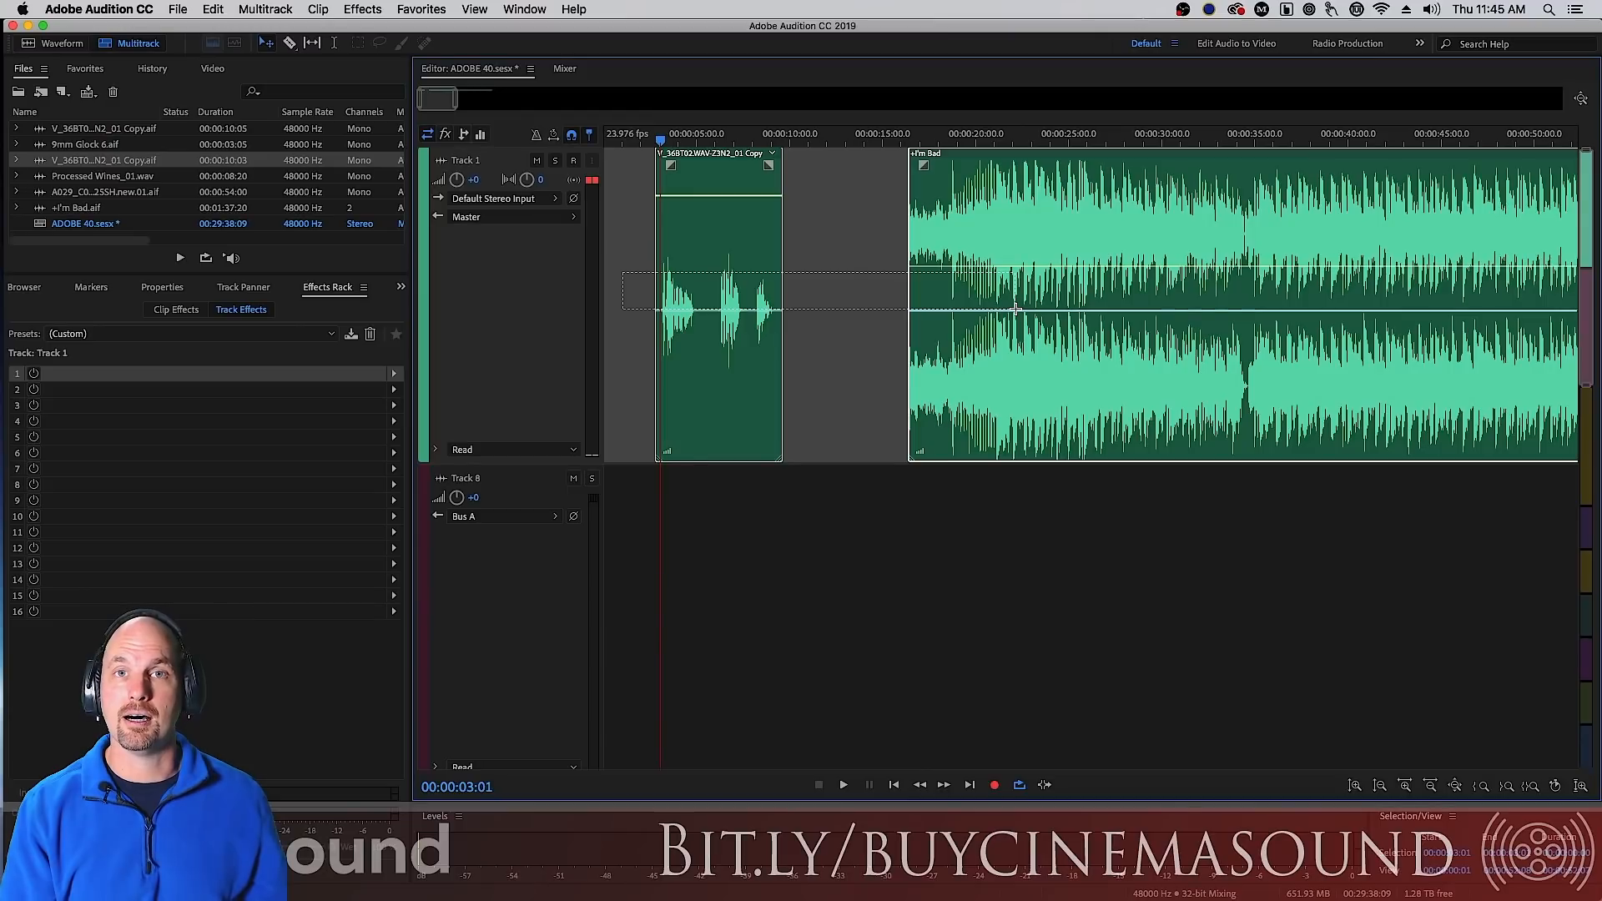
drag(1016, 309, 965, 313)
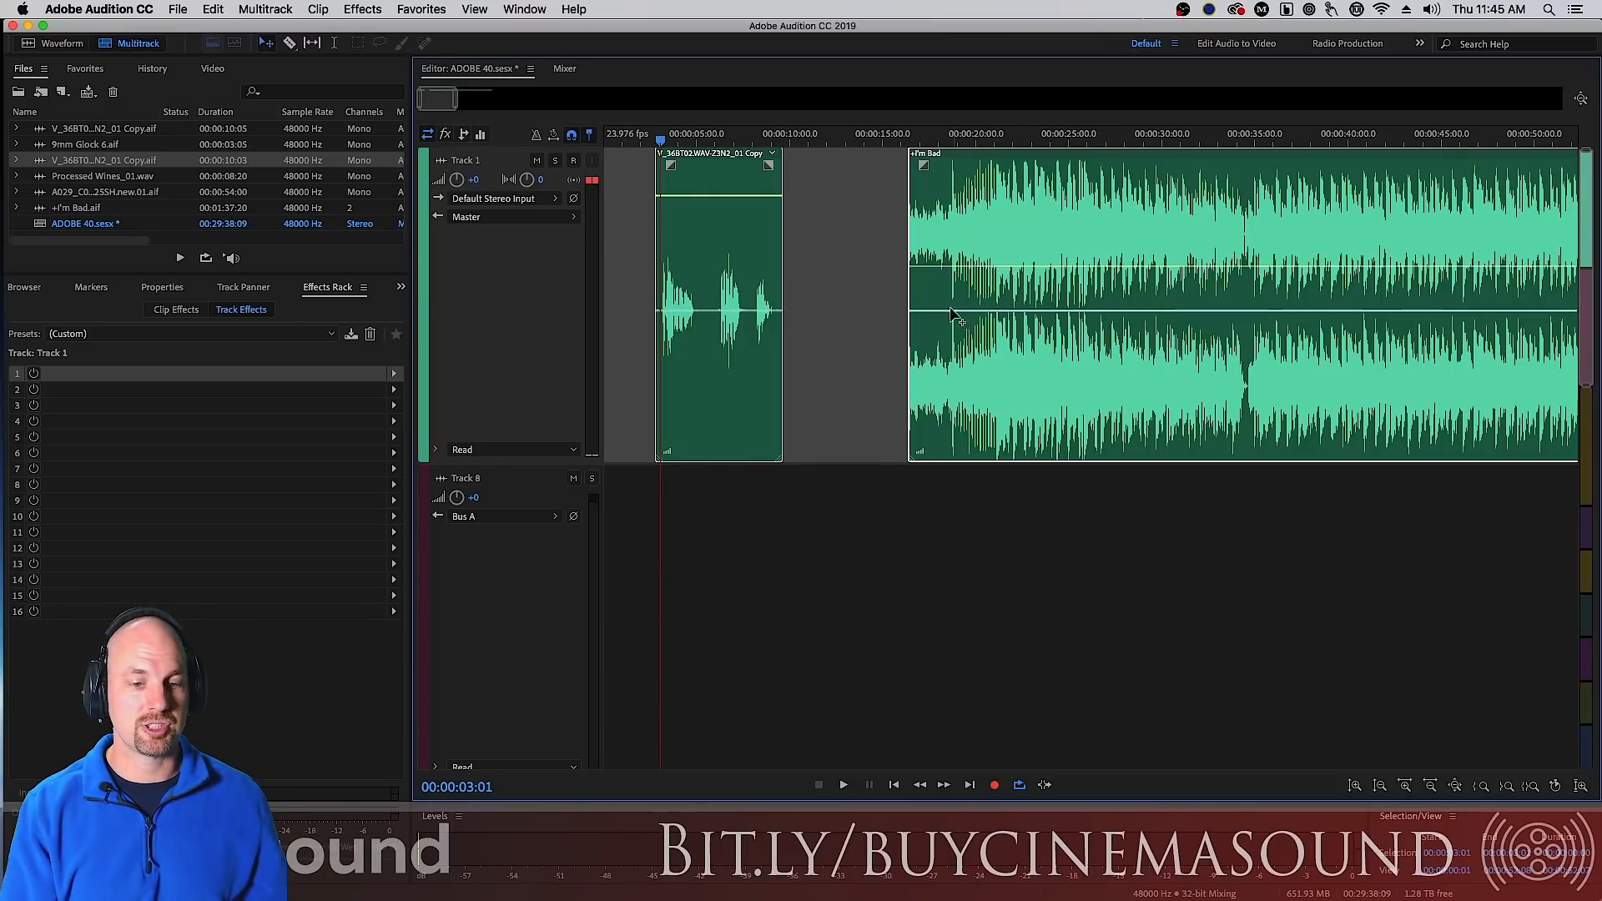
click(368, 13)
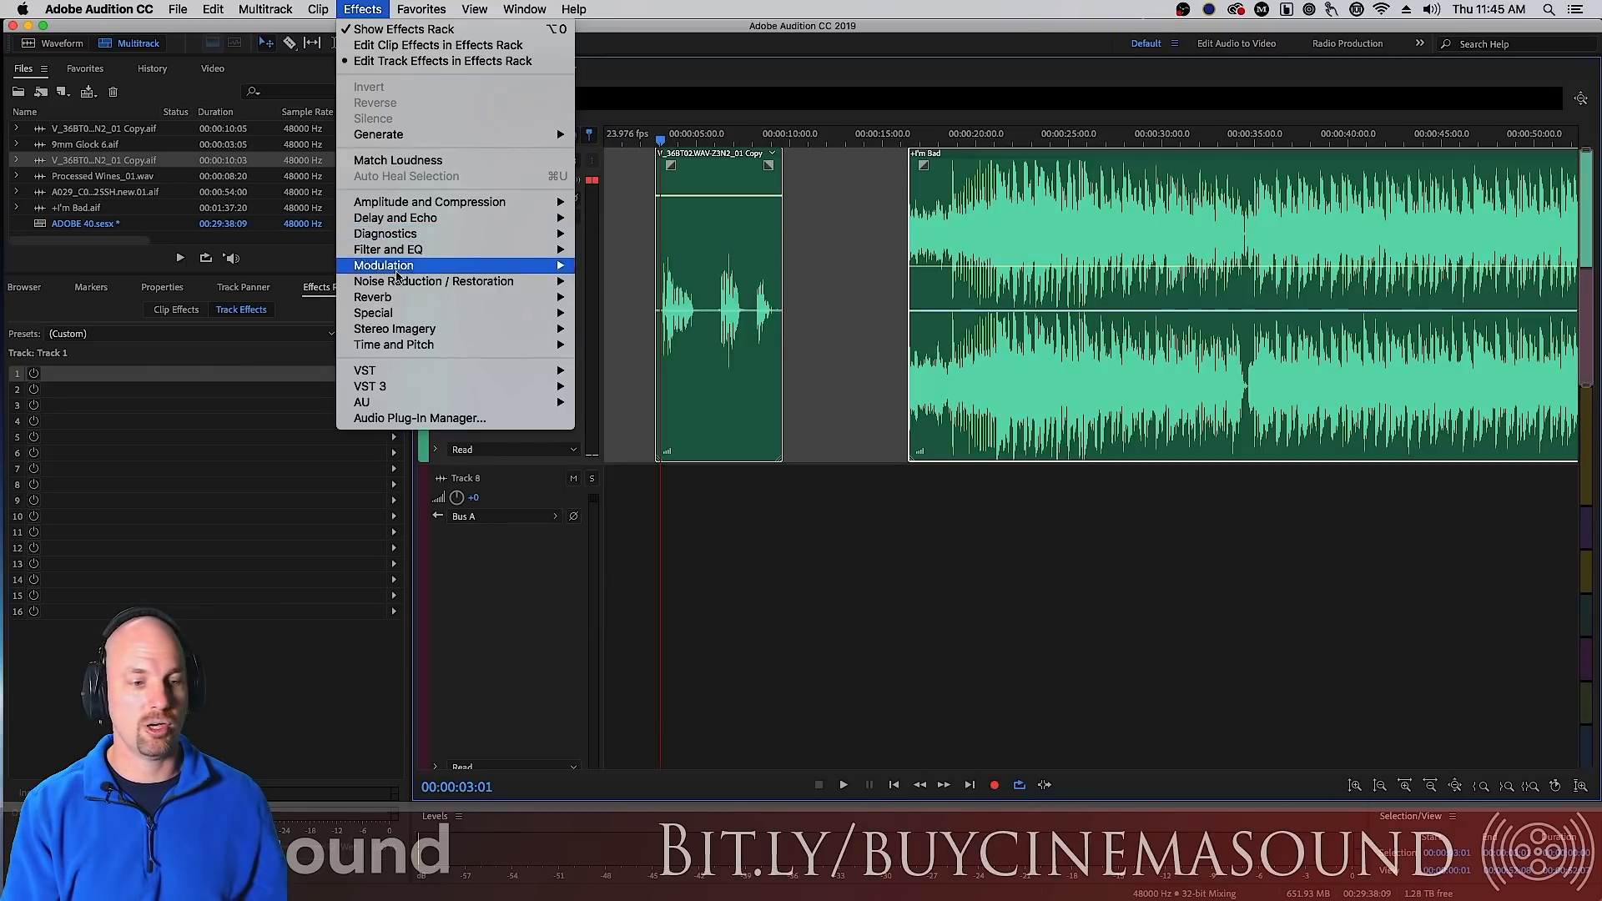
click(754, 563)
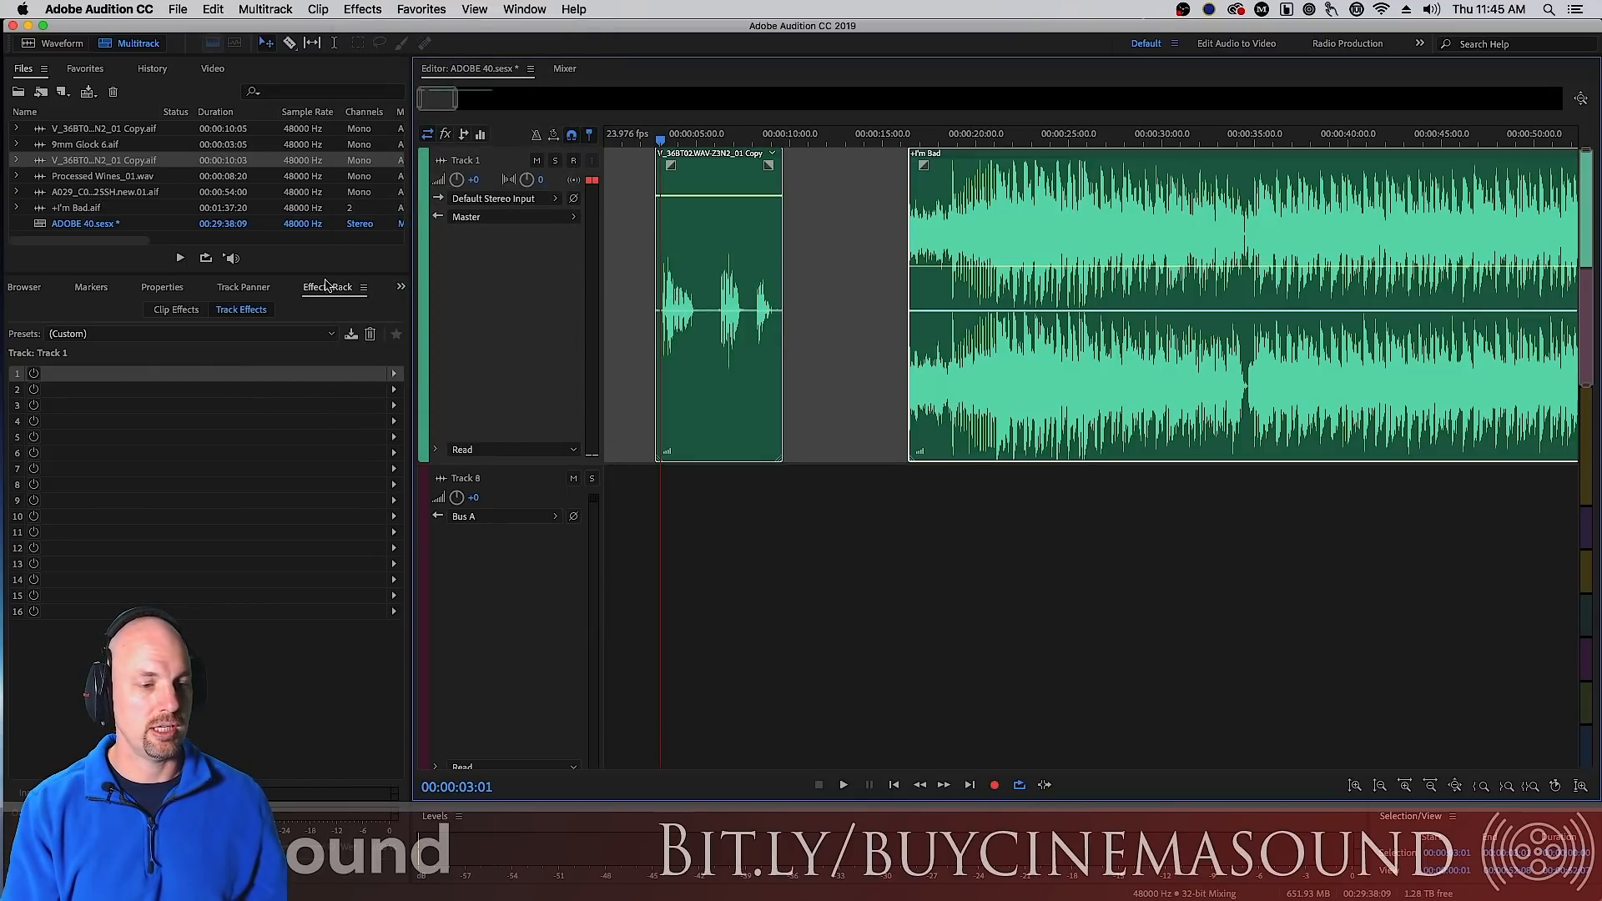
click(177, 312)
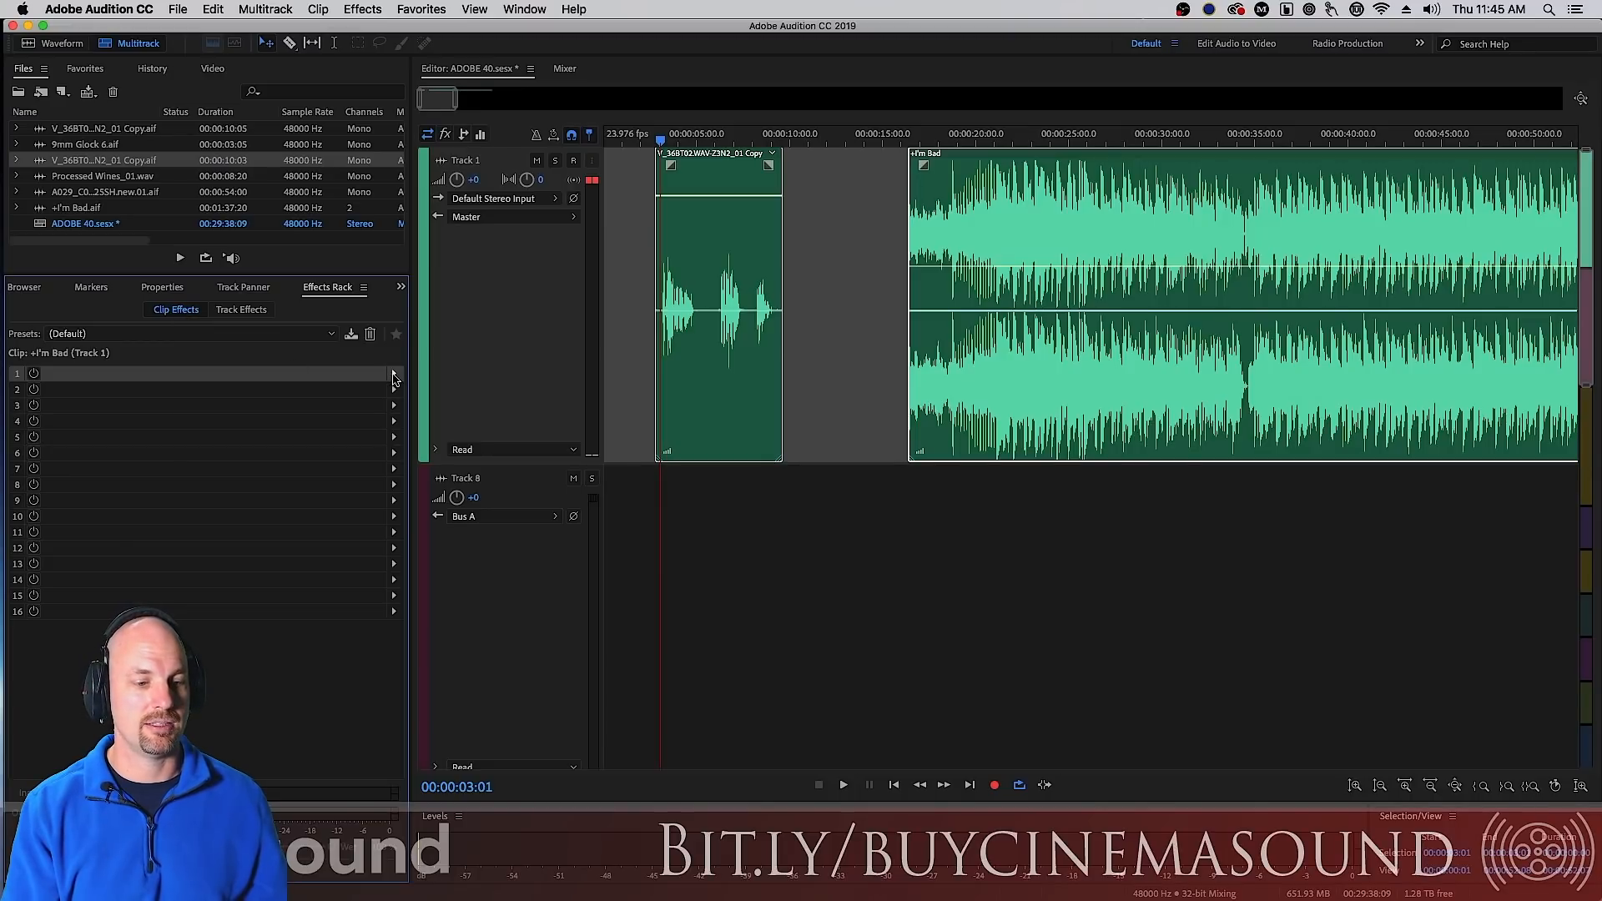
click(394, 376)
click(392, 373)
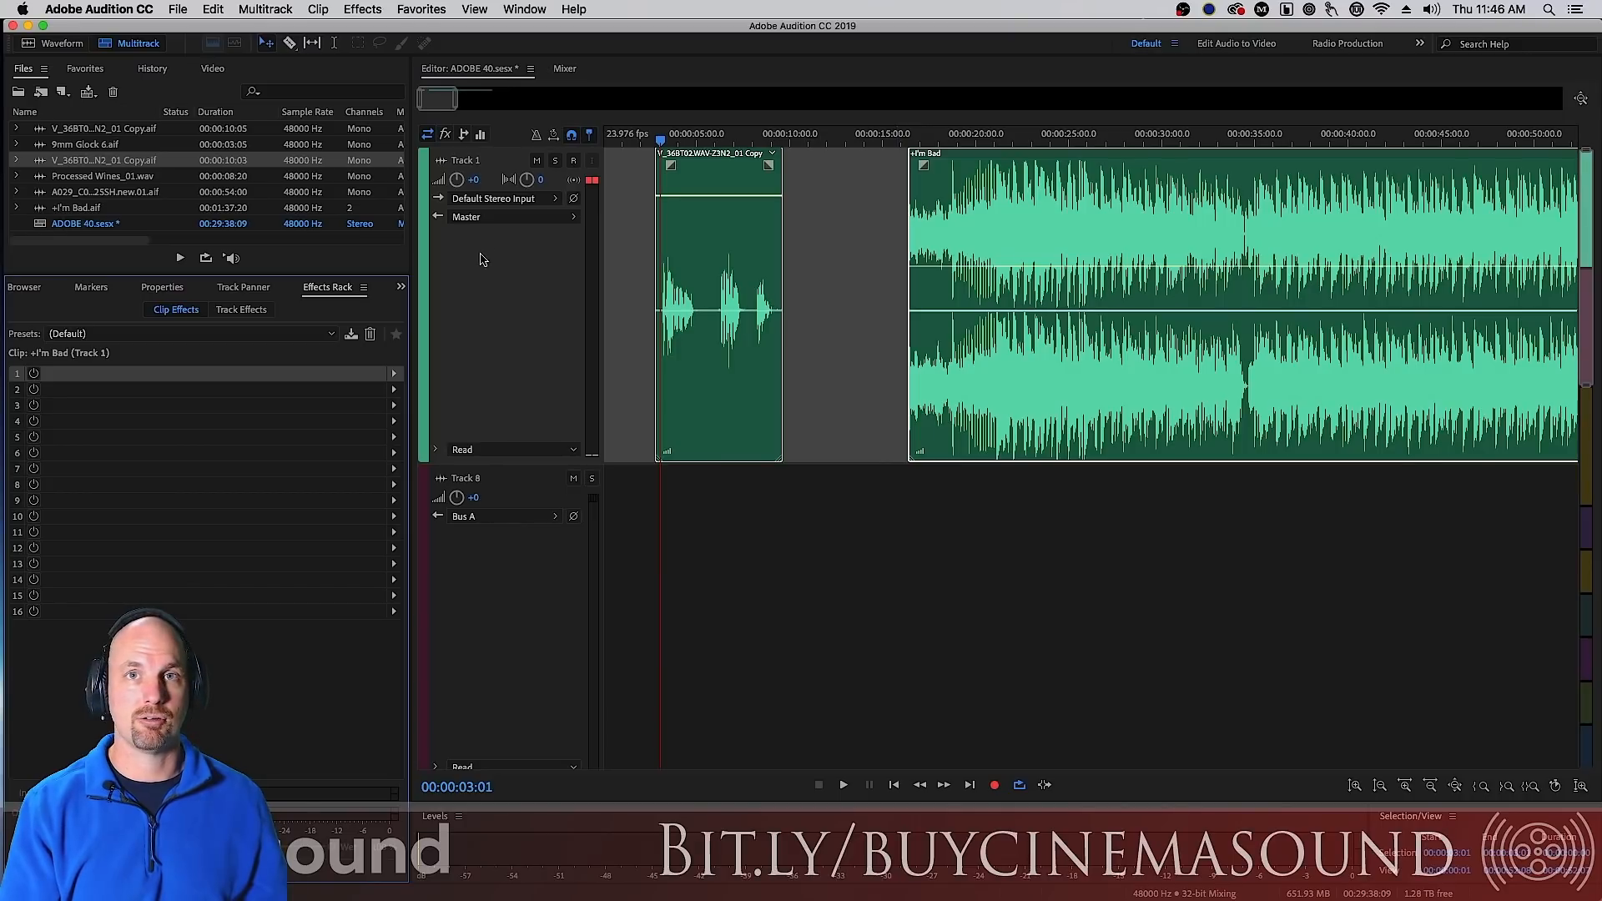
- Add a Multiband Compressor to slot 1 of Track 1's track effects and move its window clear of the clips
click(242, 311)
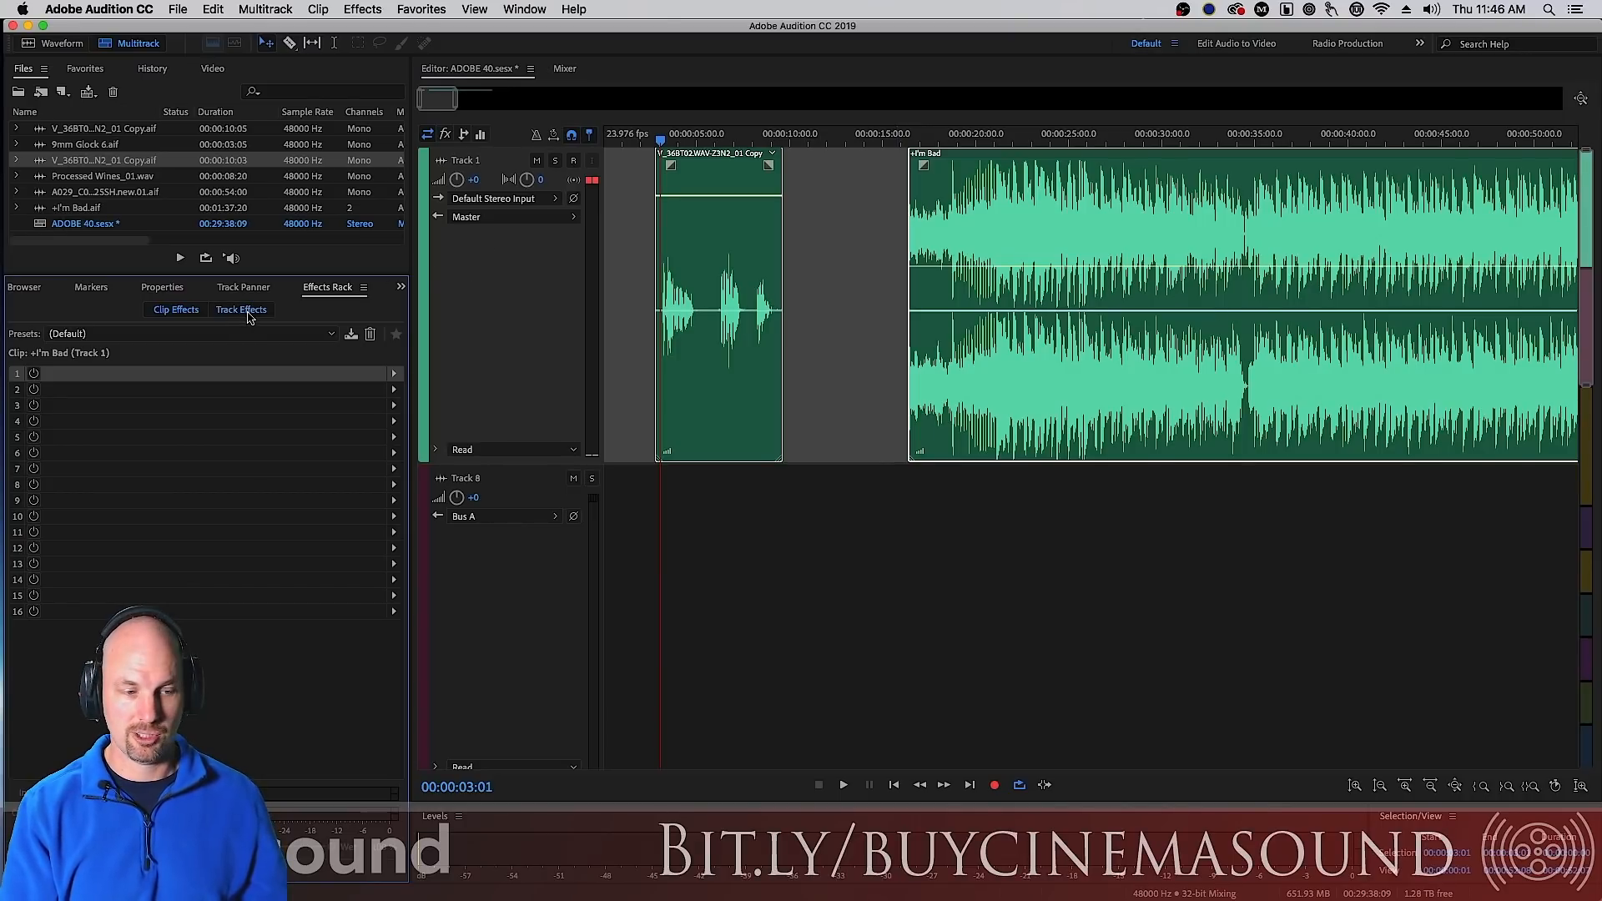
click(394, 376)
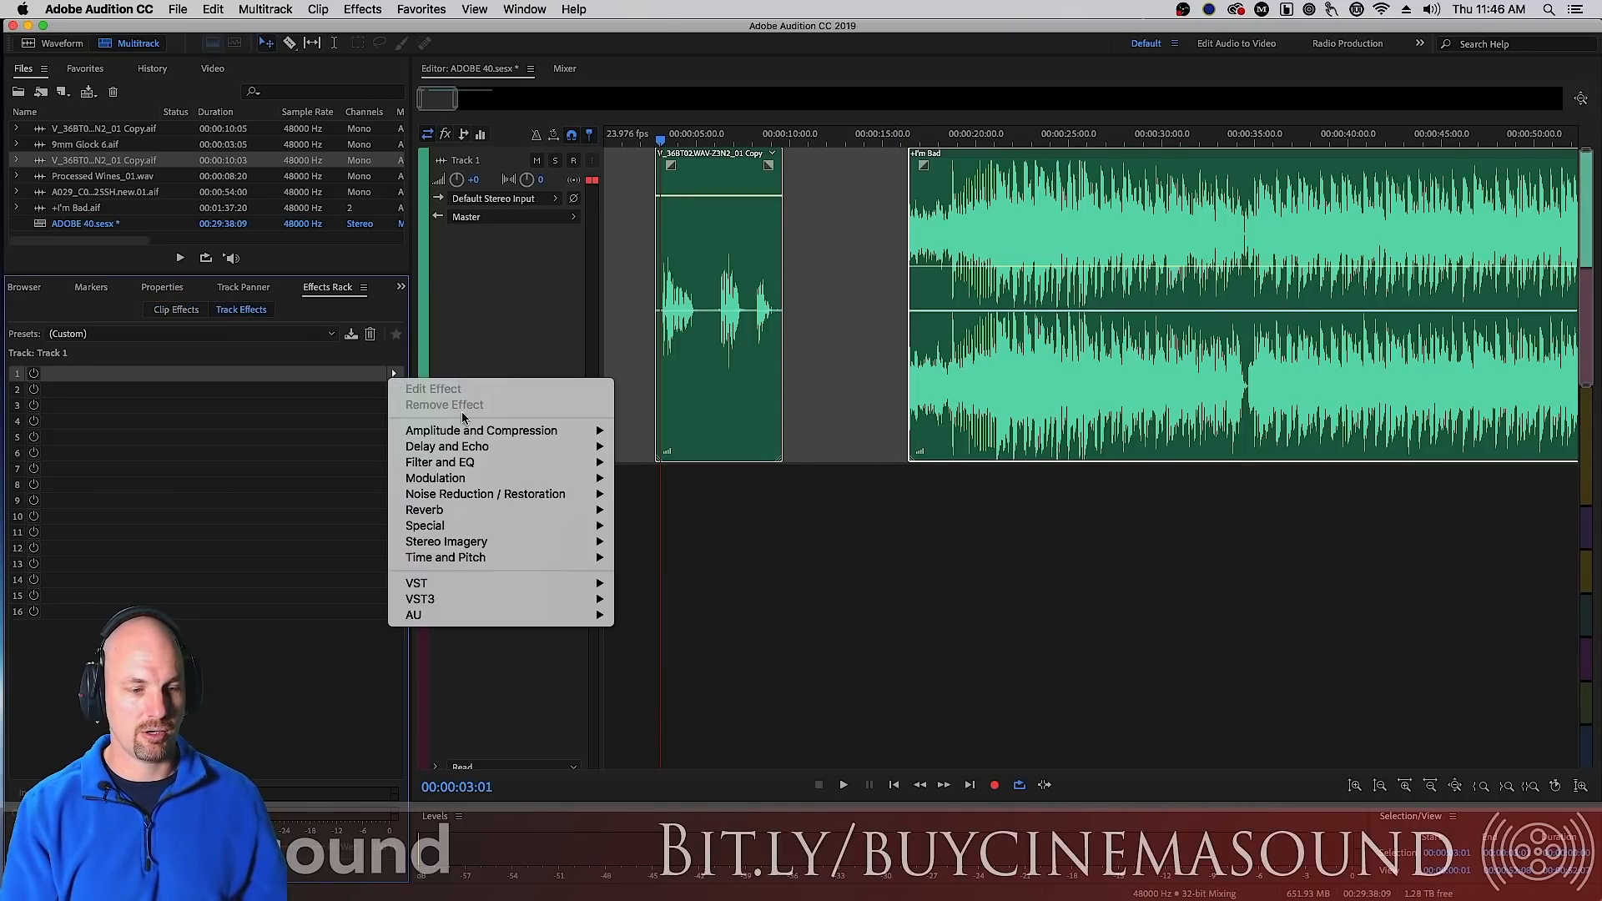
mouse_move(567, 431)
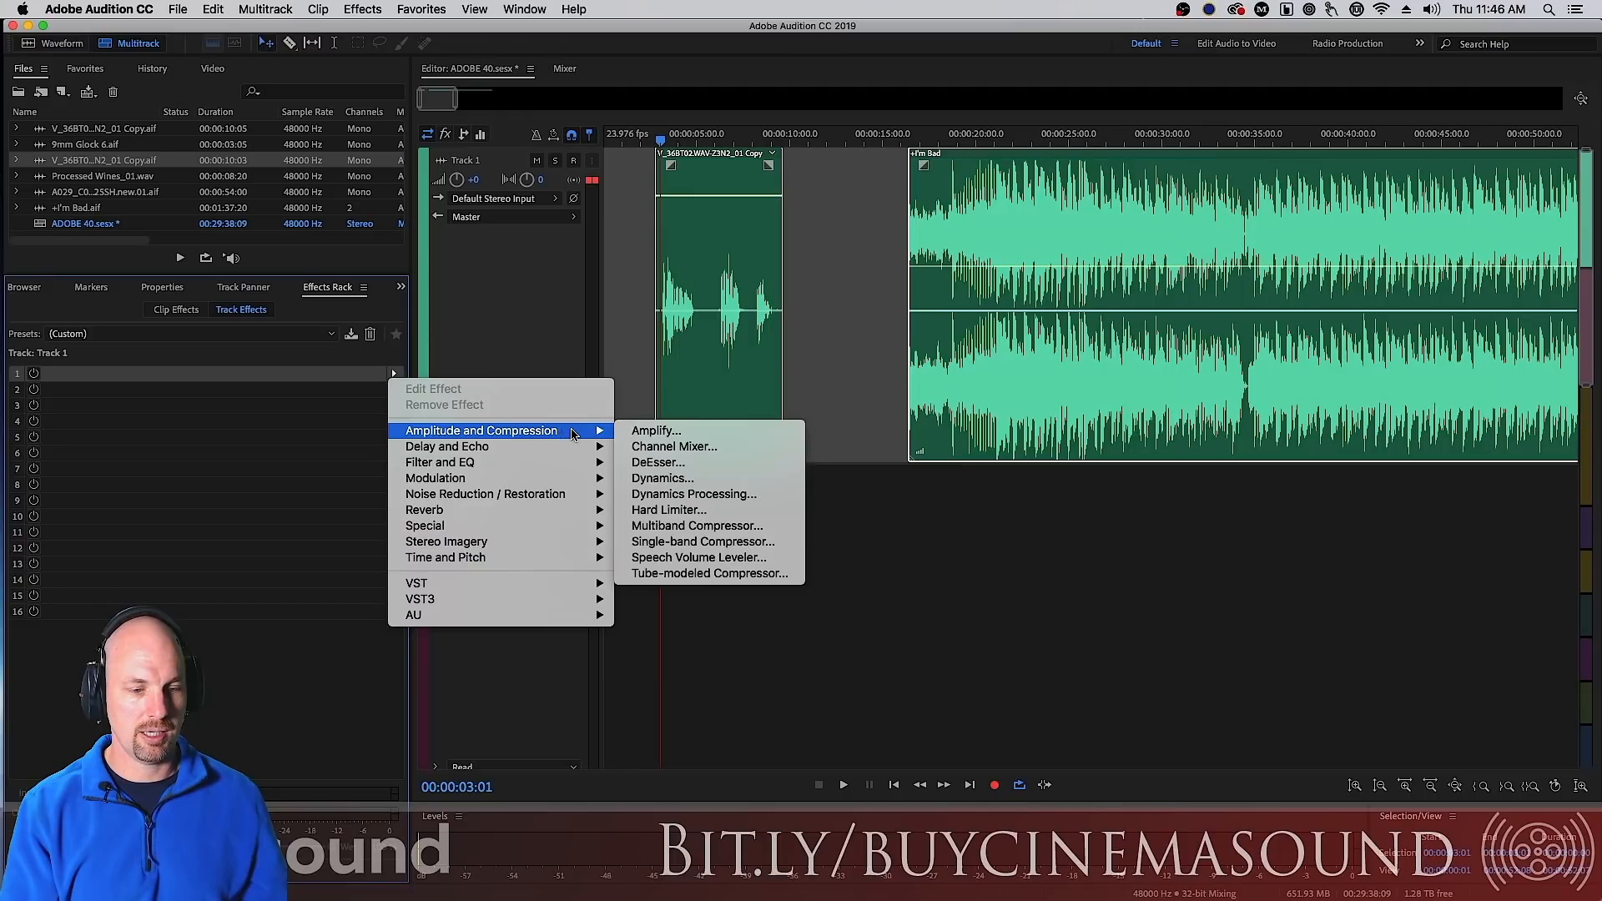
click(767, 527)
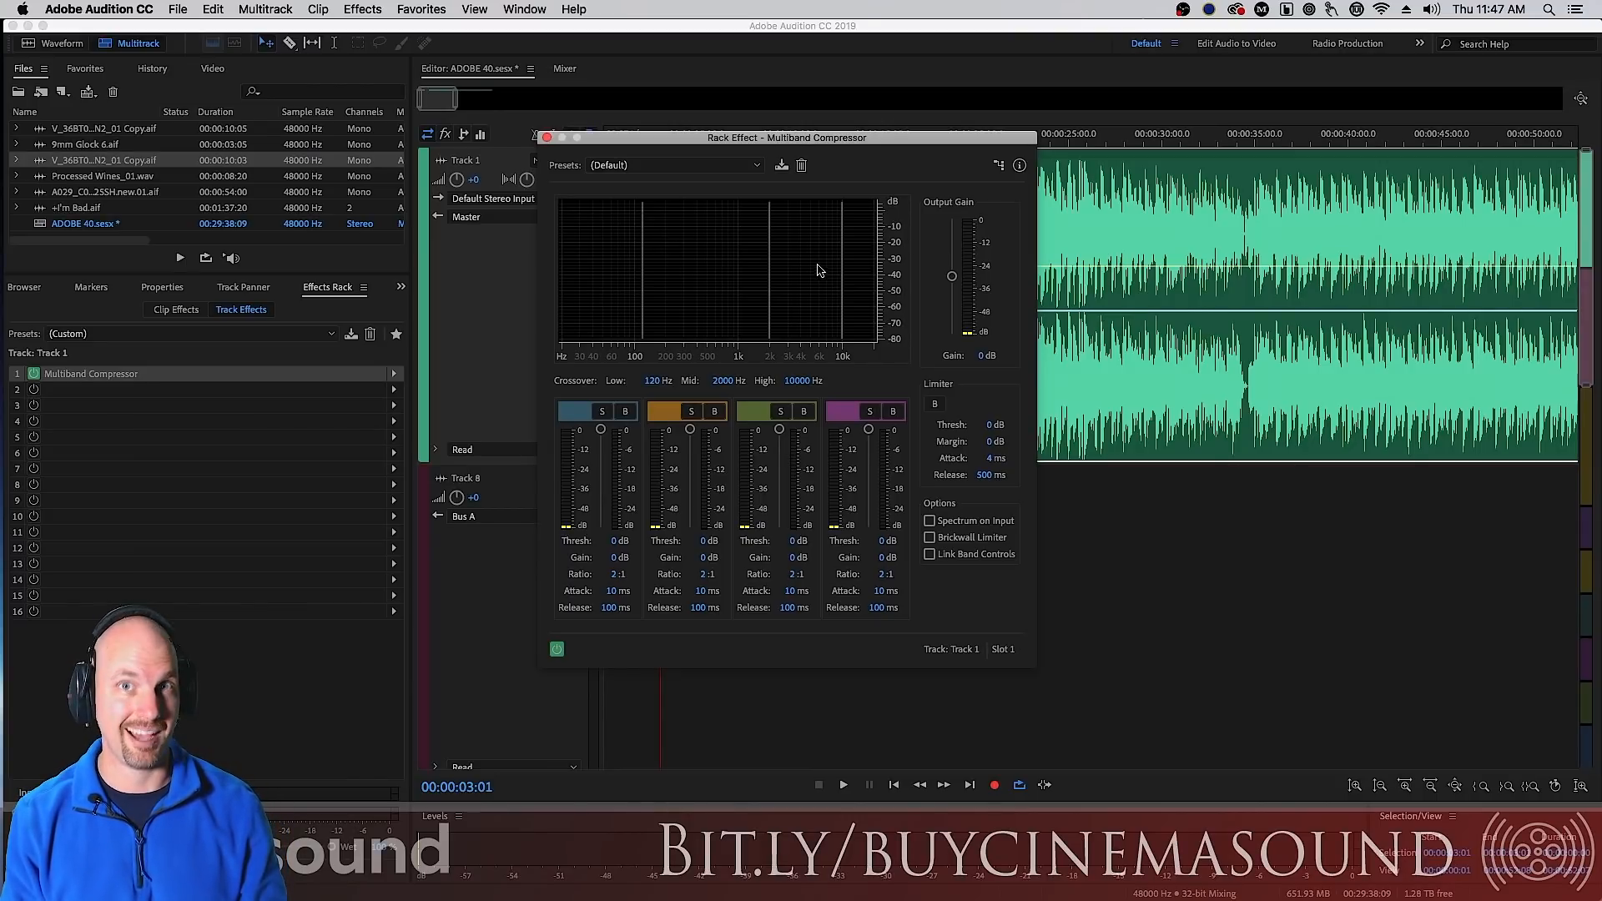
drag(801, 137, 388, 116)
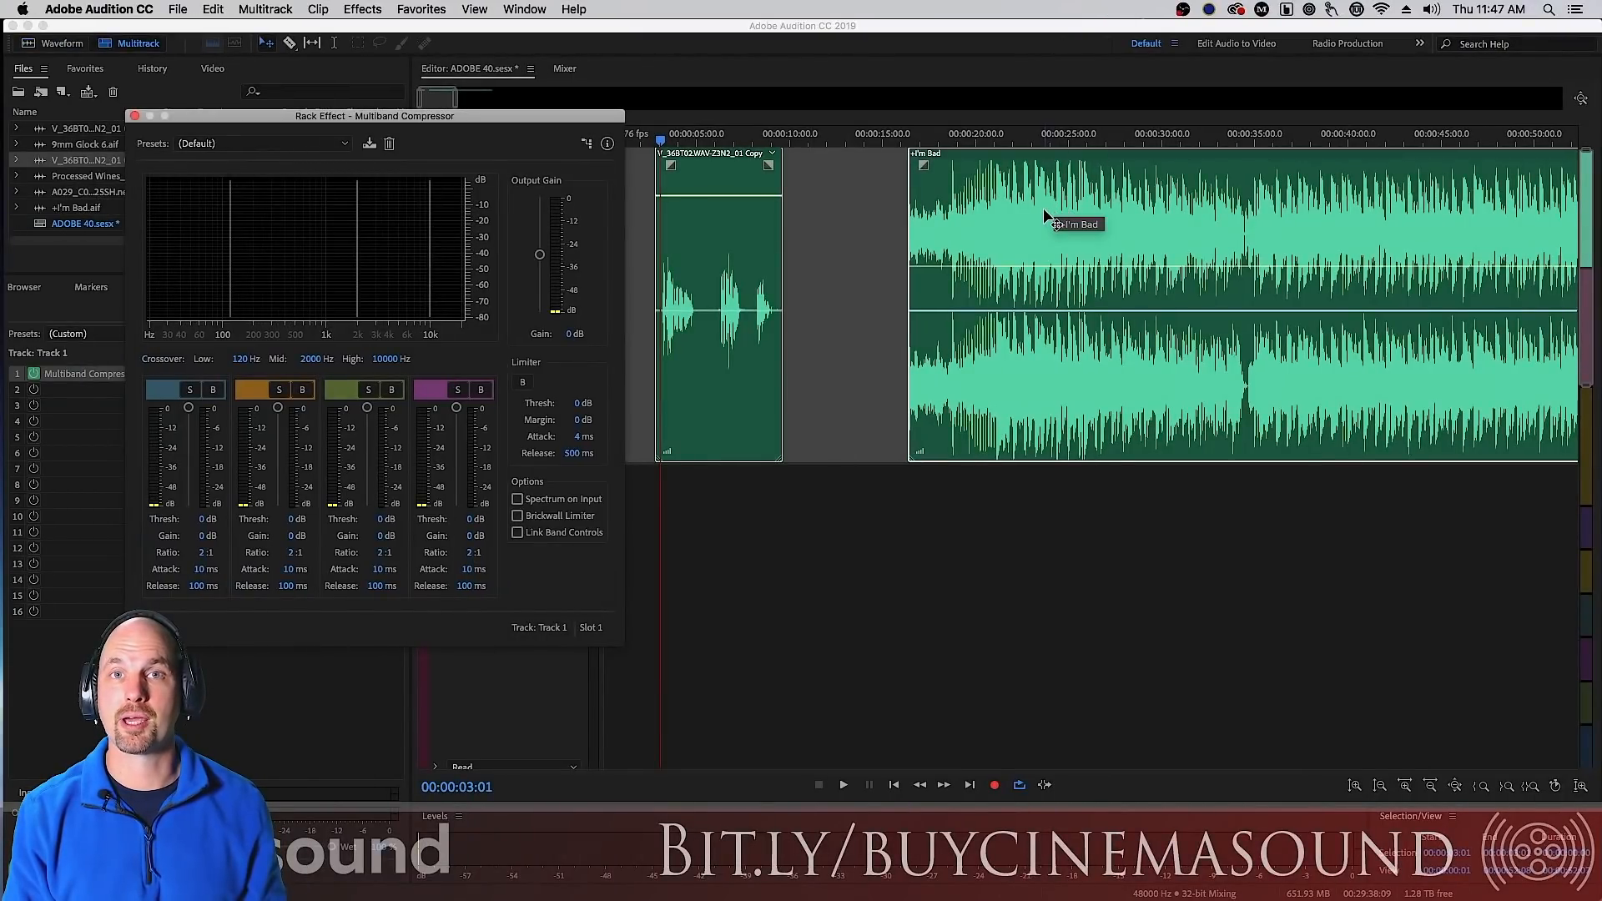
- Play the dialogue clip and the +I'm Bad music clip through the Multiband Compressor, watching its spectrum and level meters
click(651, 139)
key(space)
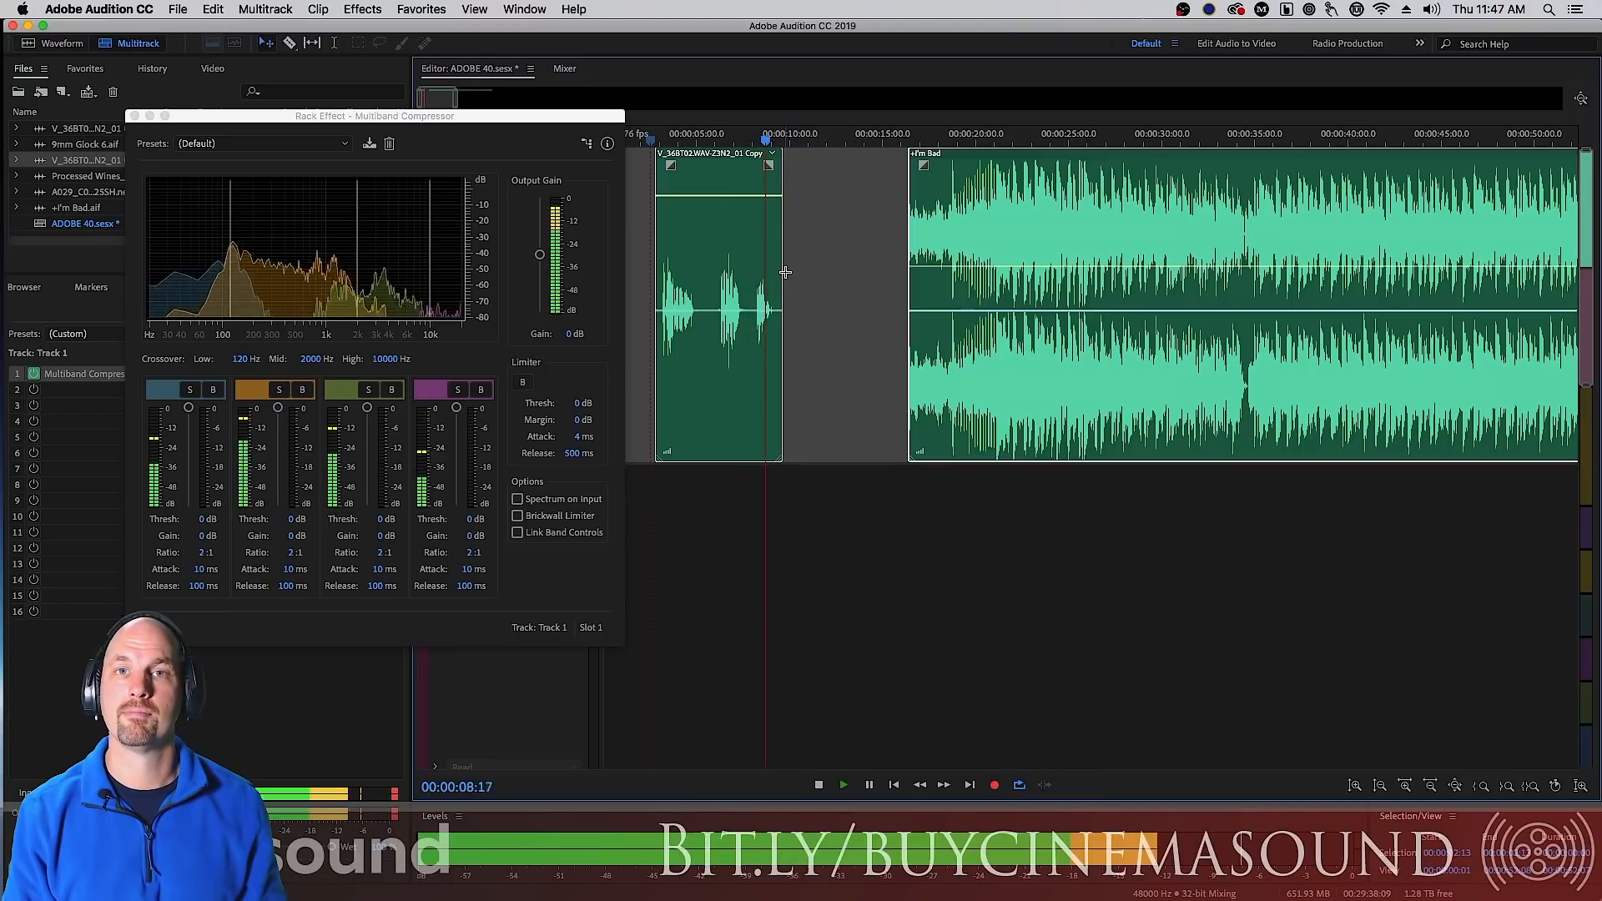
key(space)
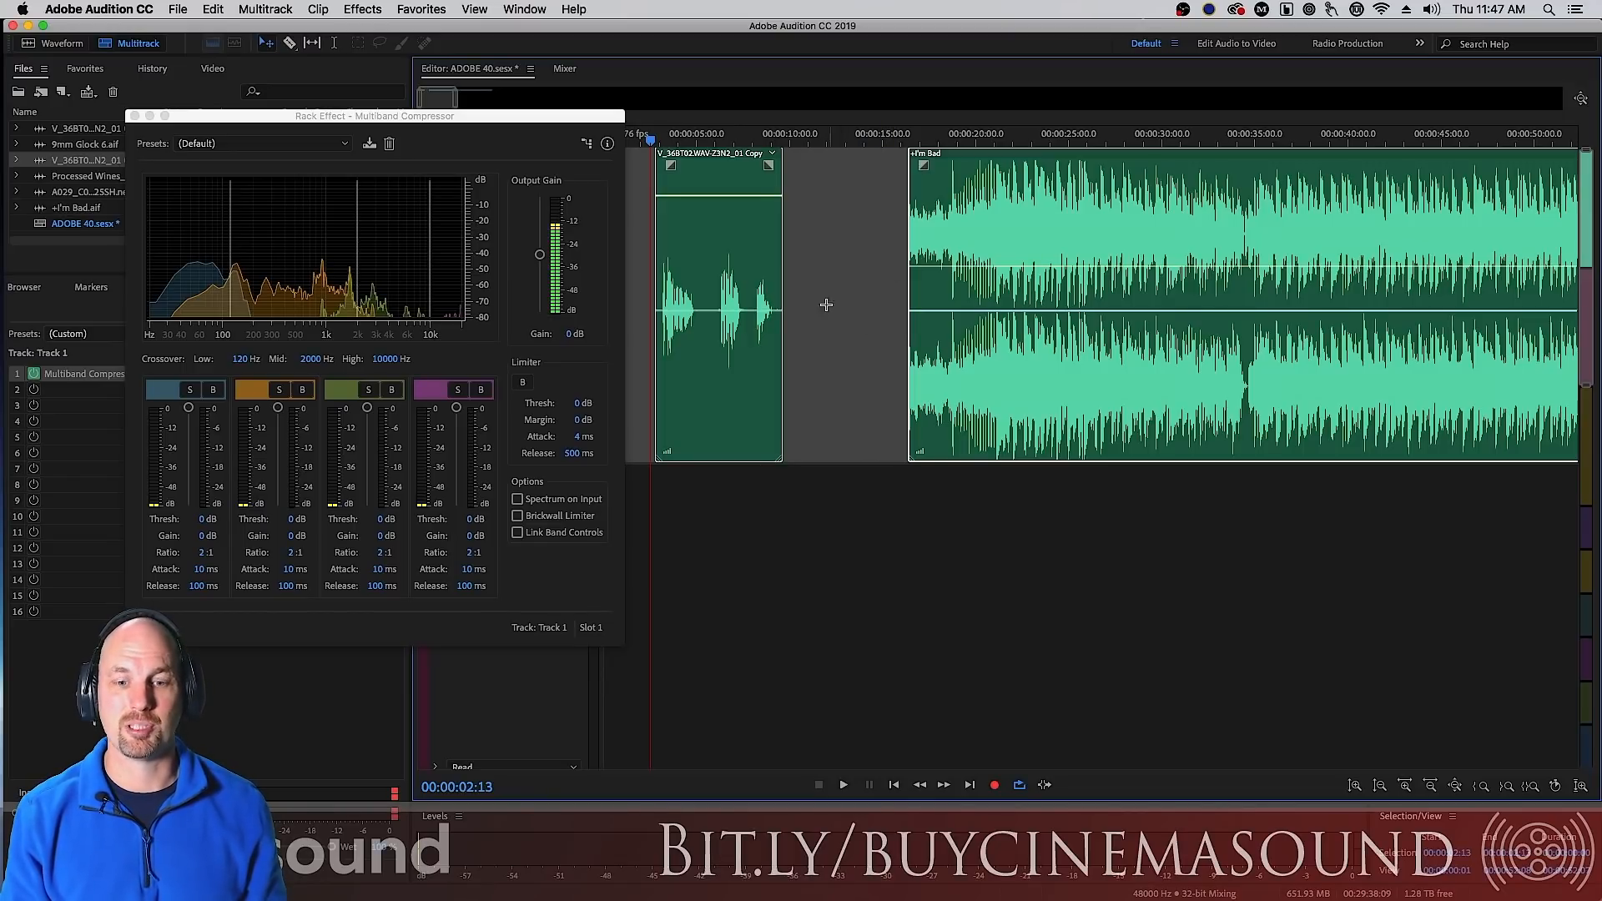
click(912, 147)
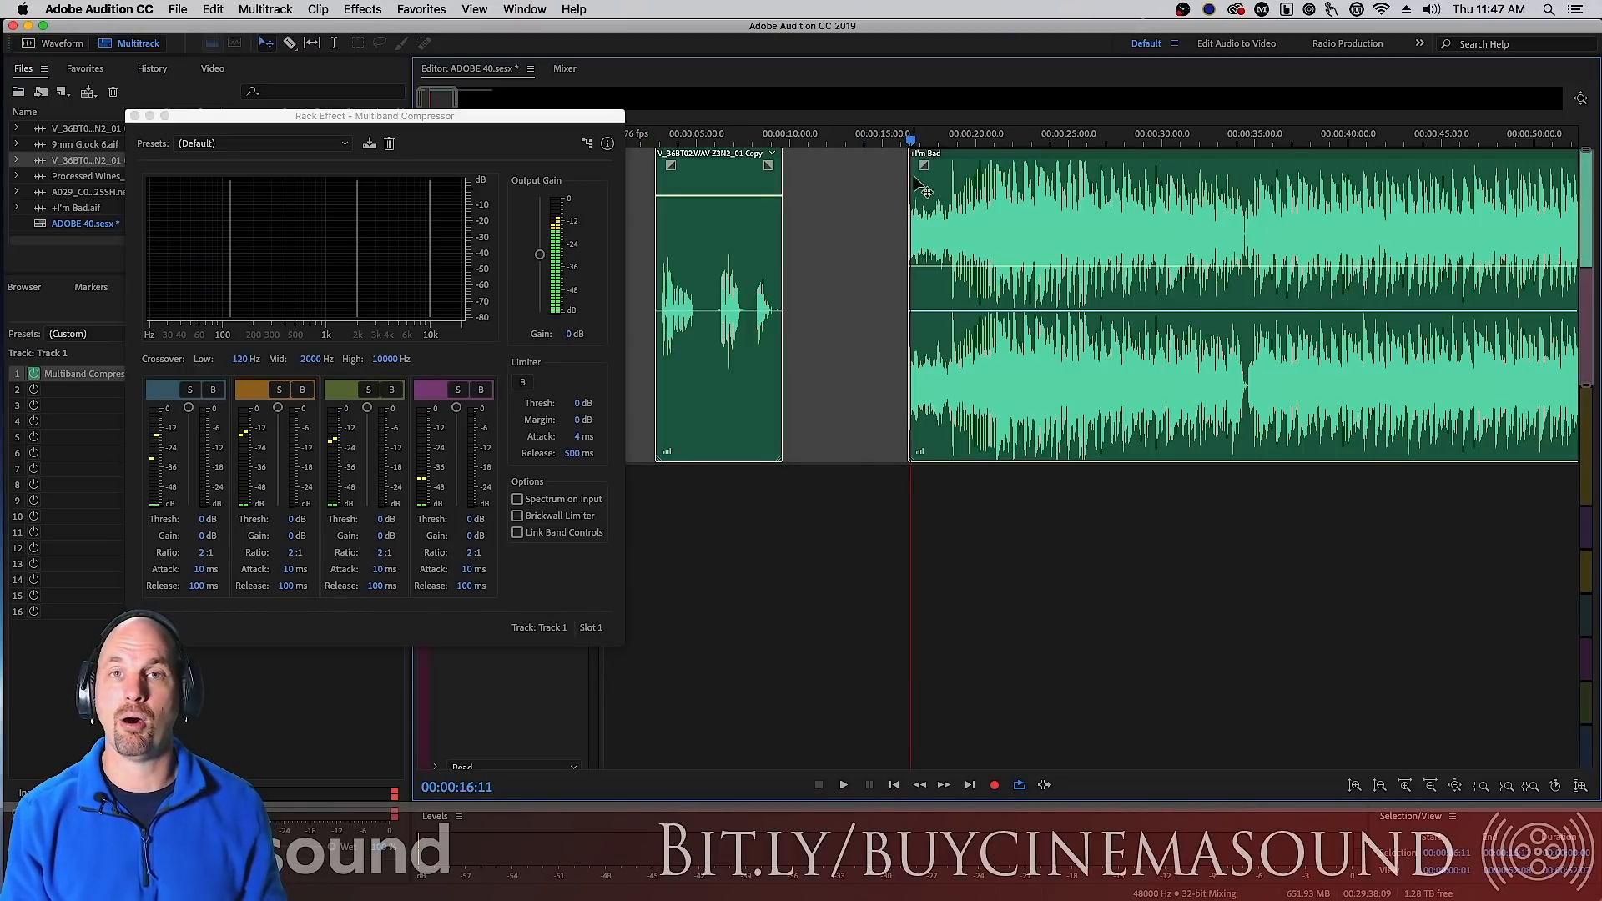
key(space)
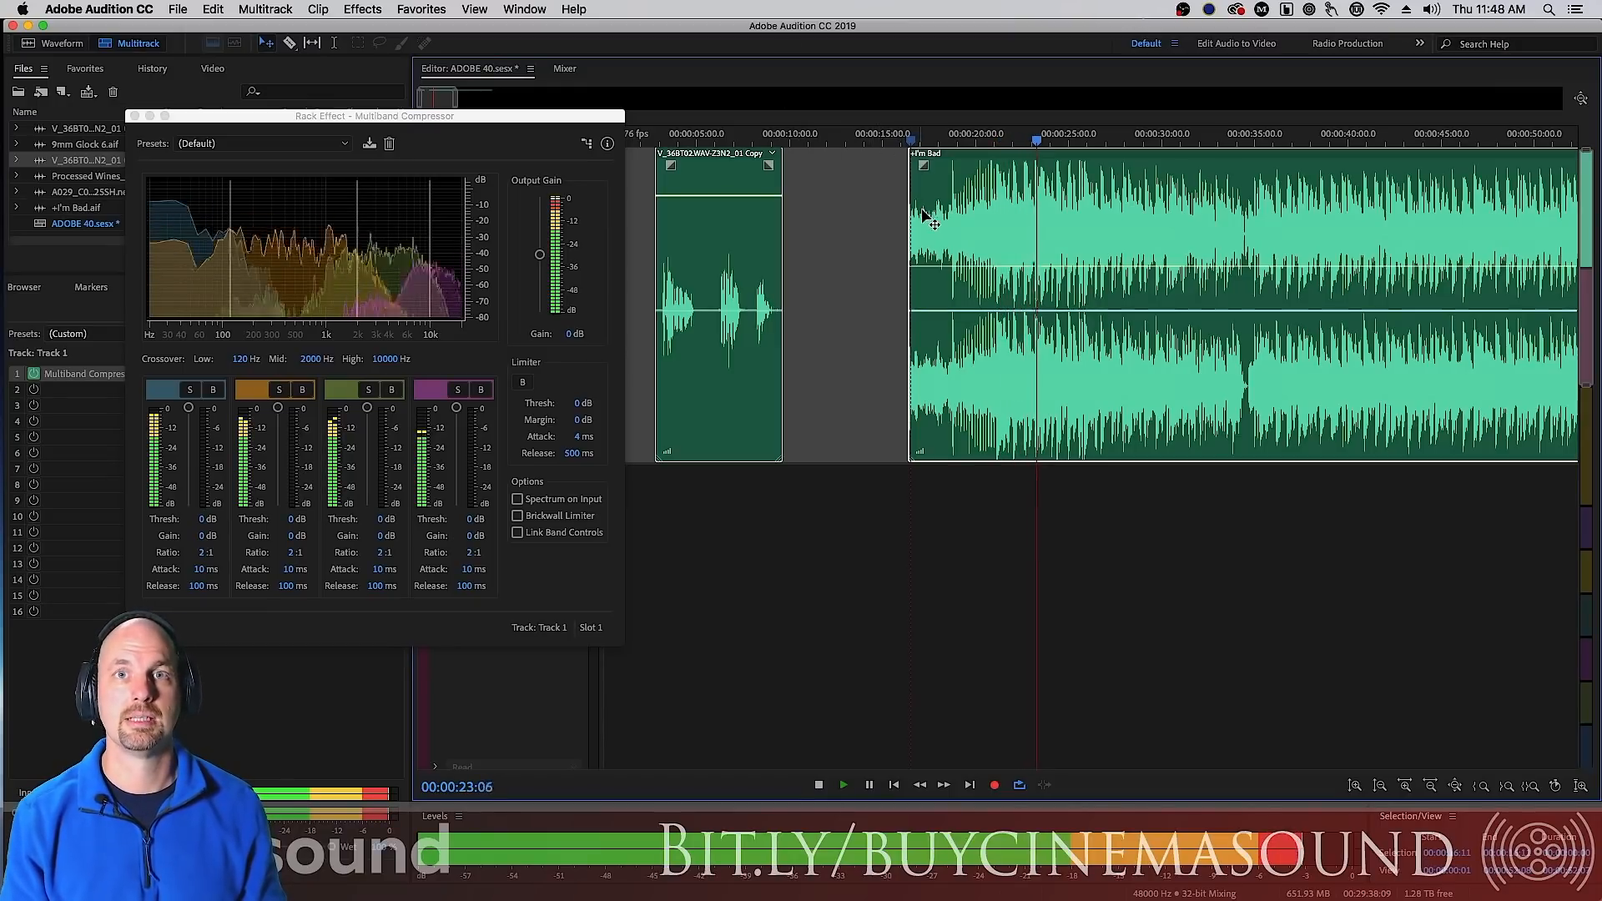
key(space)
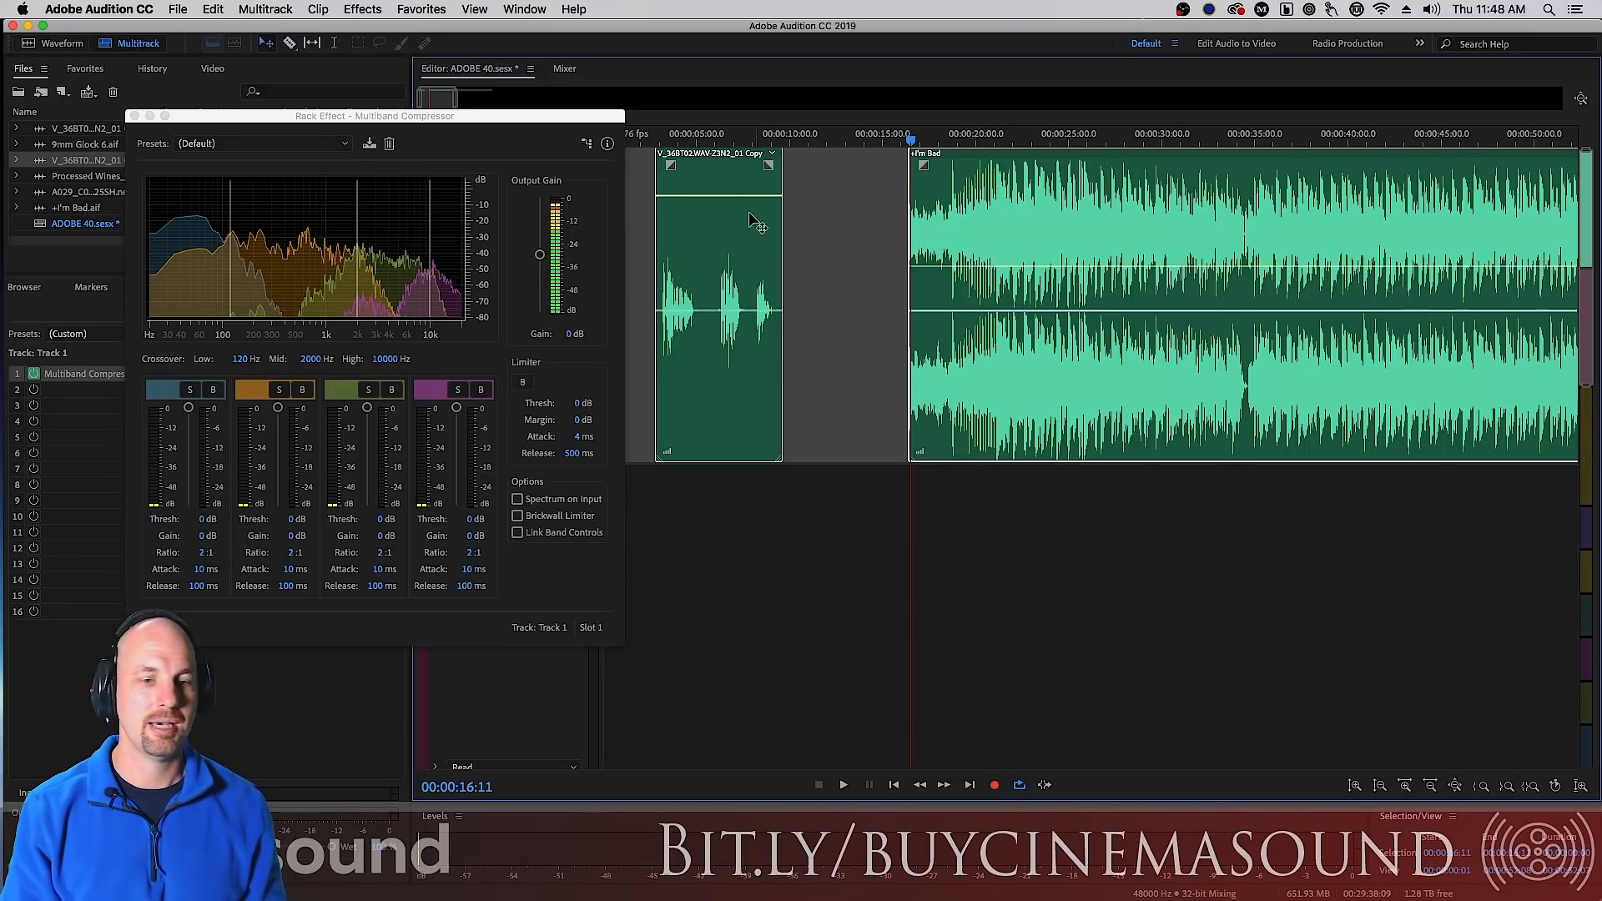
- Set the compressor's crossovers to about 177.7 Hz low, 835.3 Hz mid and 4716.4 Hz high
drag(579, 123, 572, 116)
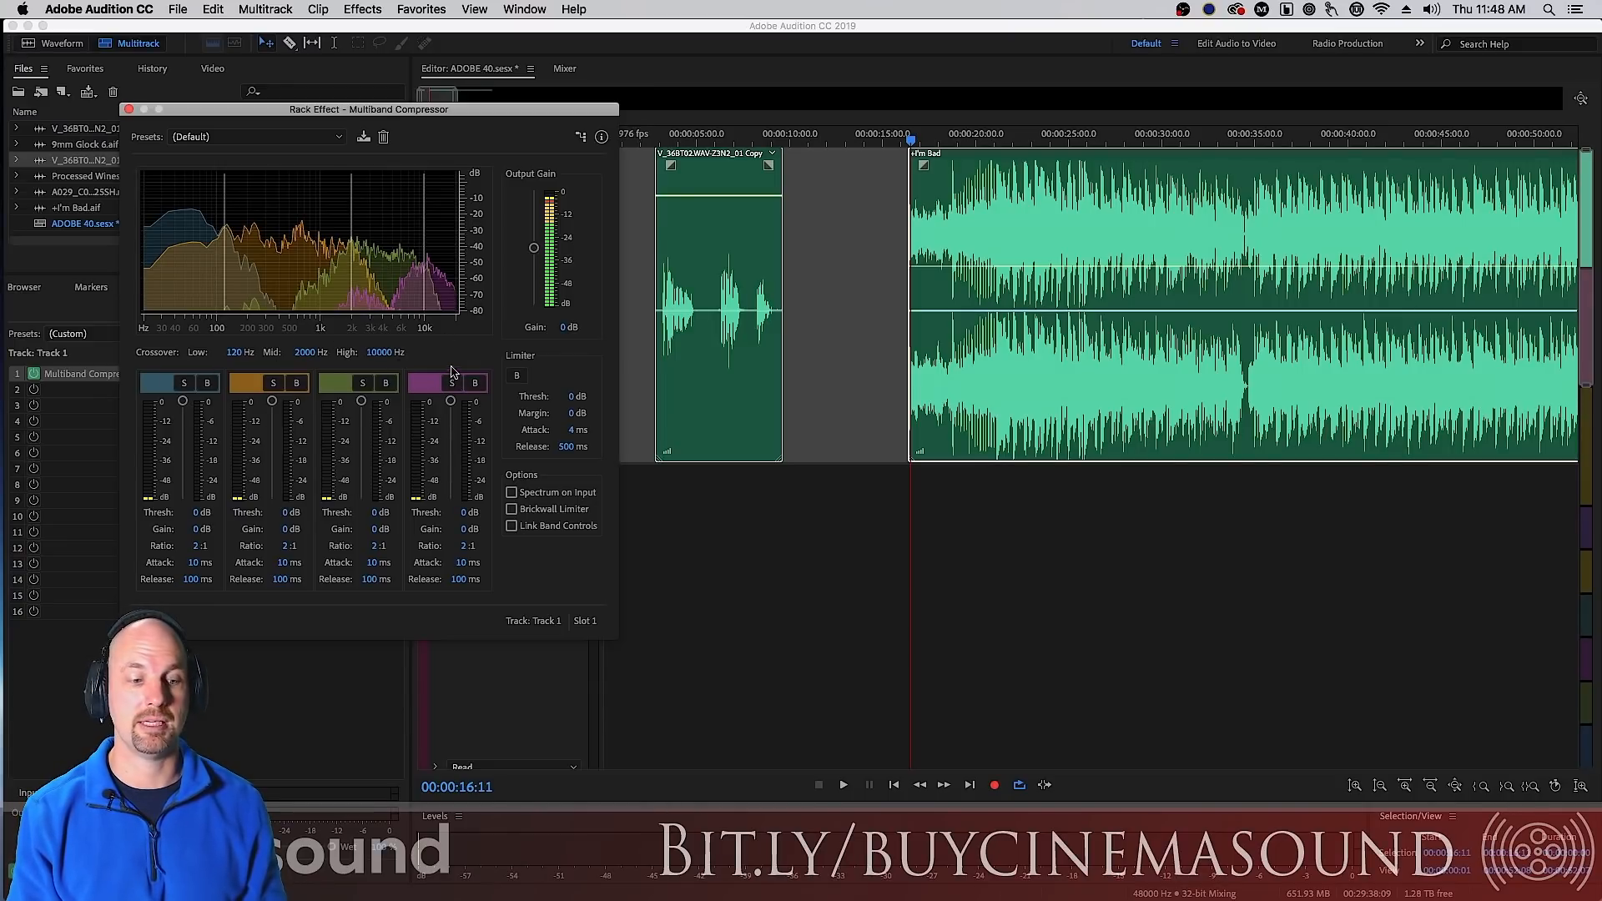
mouse_move(223, 213)
mouse_down()
mouse_move(260, 212)
mouse_move(242, 211)
mouse_up()
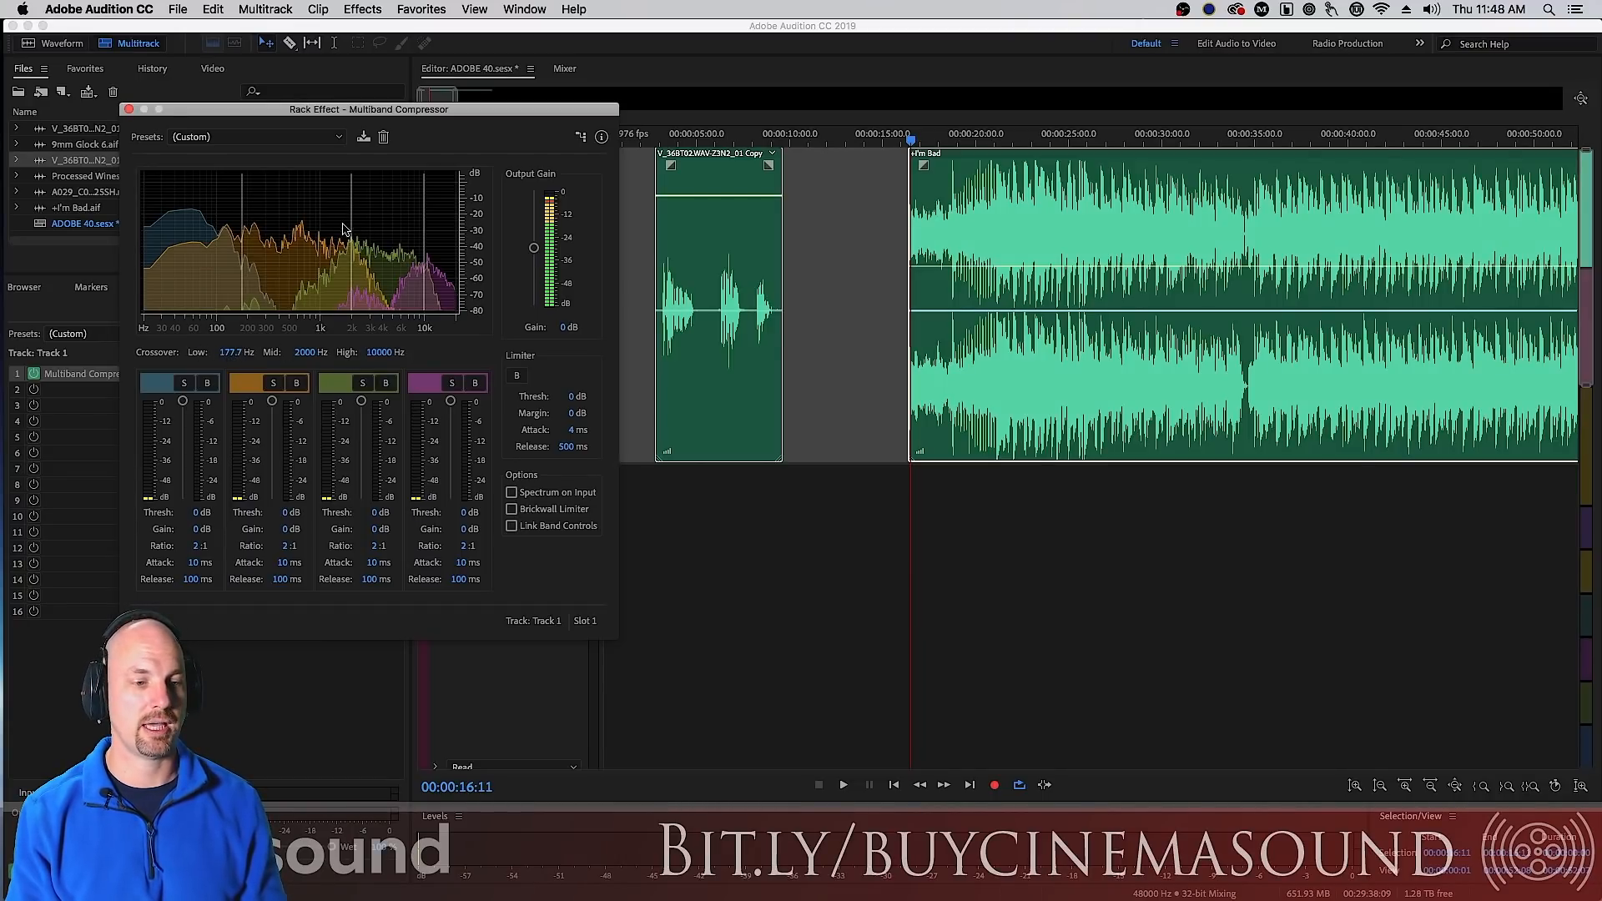
drag(351, 226, 313, 230)
drag(426, 230, 390, 231)
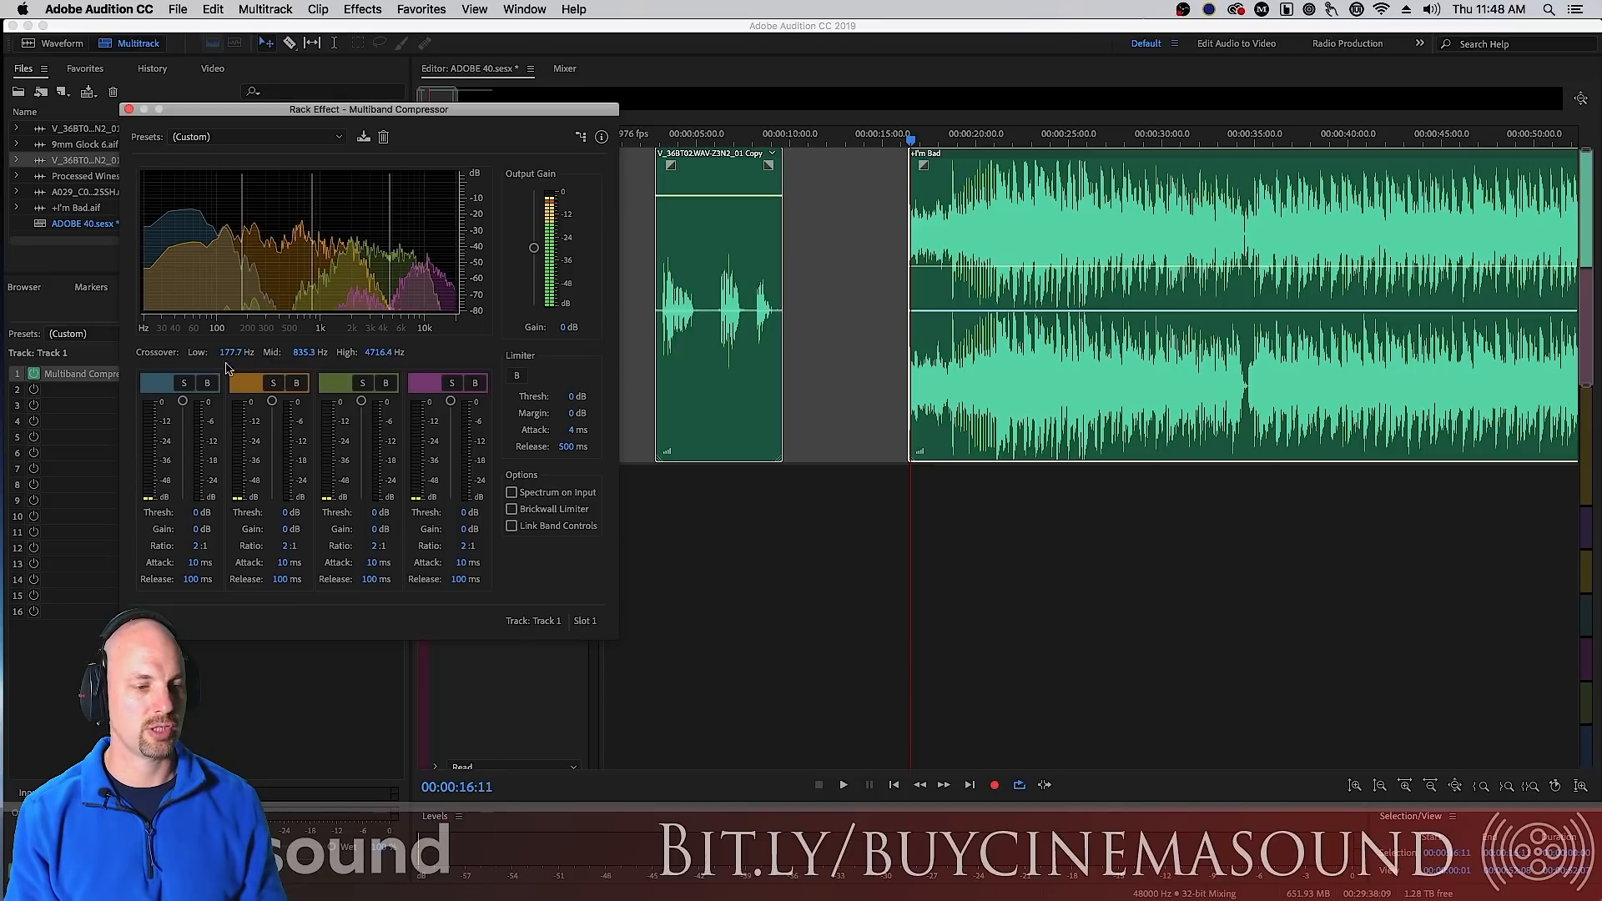
- Solo the compressor's low band and play a passage of the music clip to hear it alone
click(185, 384)
click(186, 384)
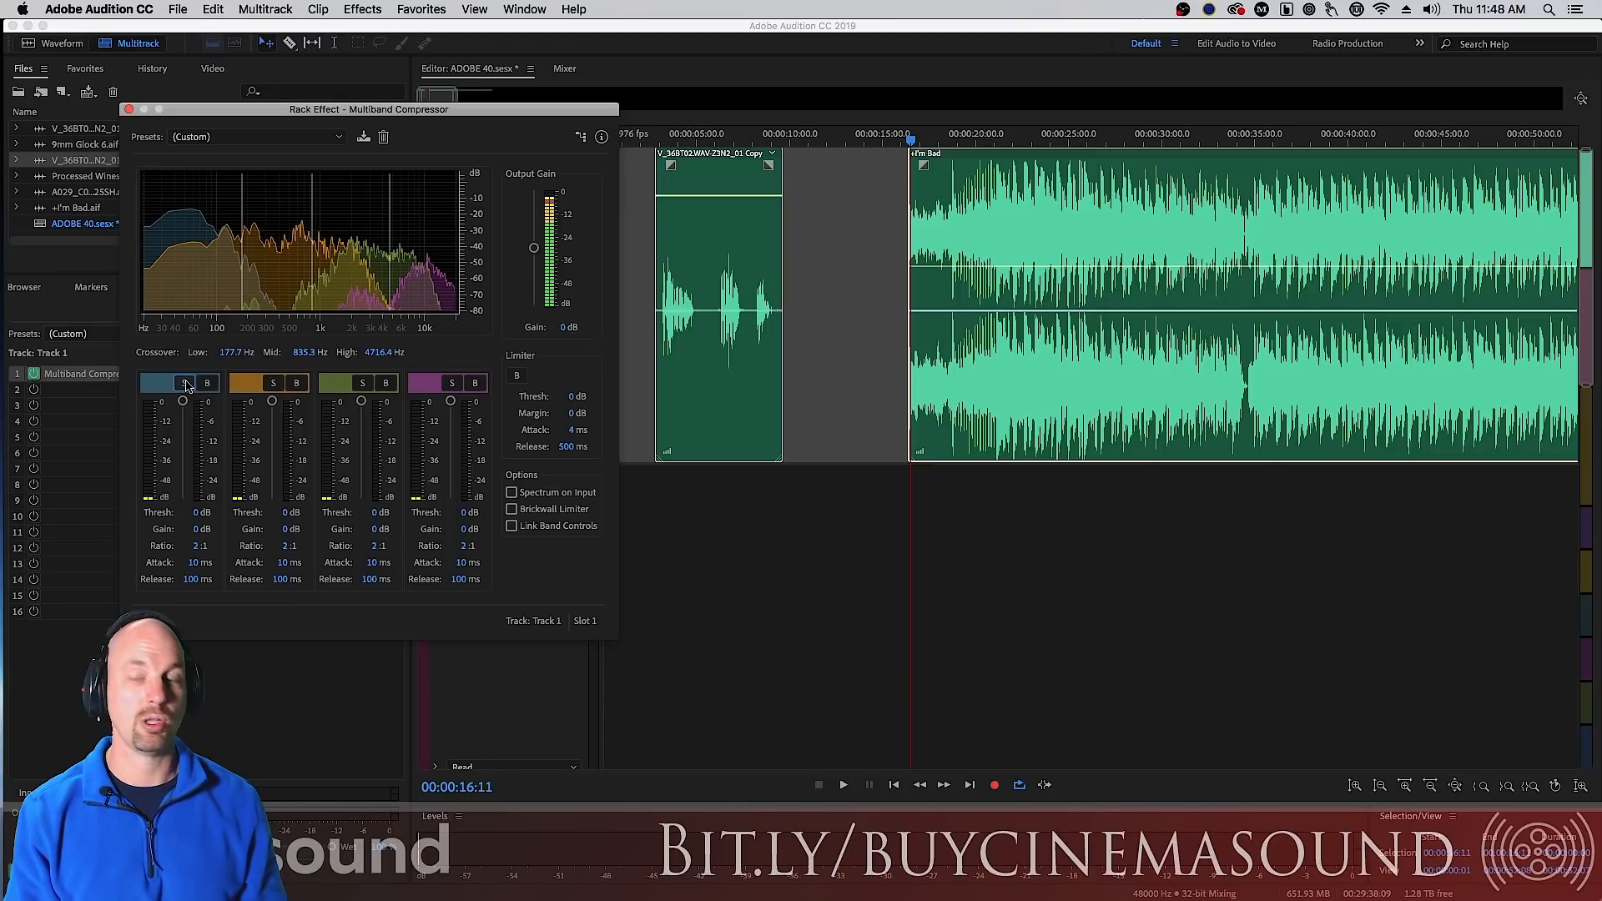
click(186, 384)
key(space)
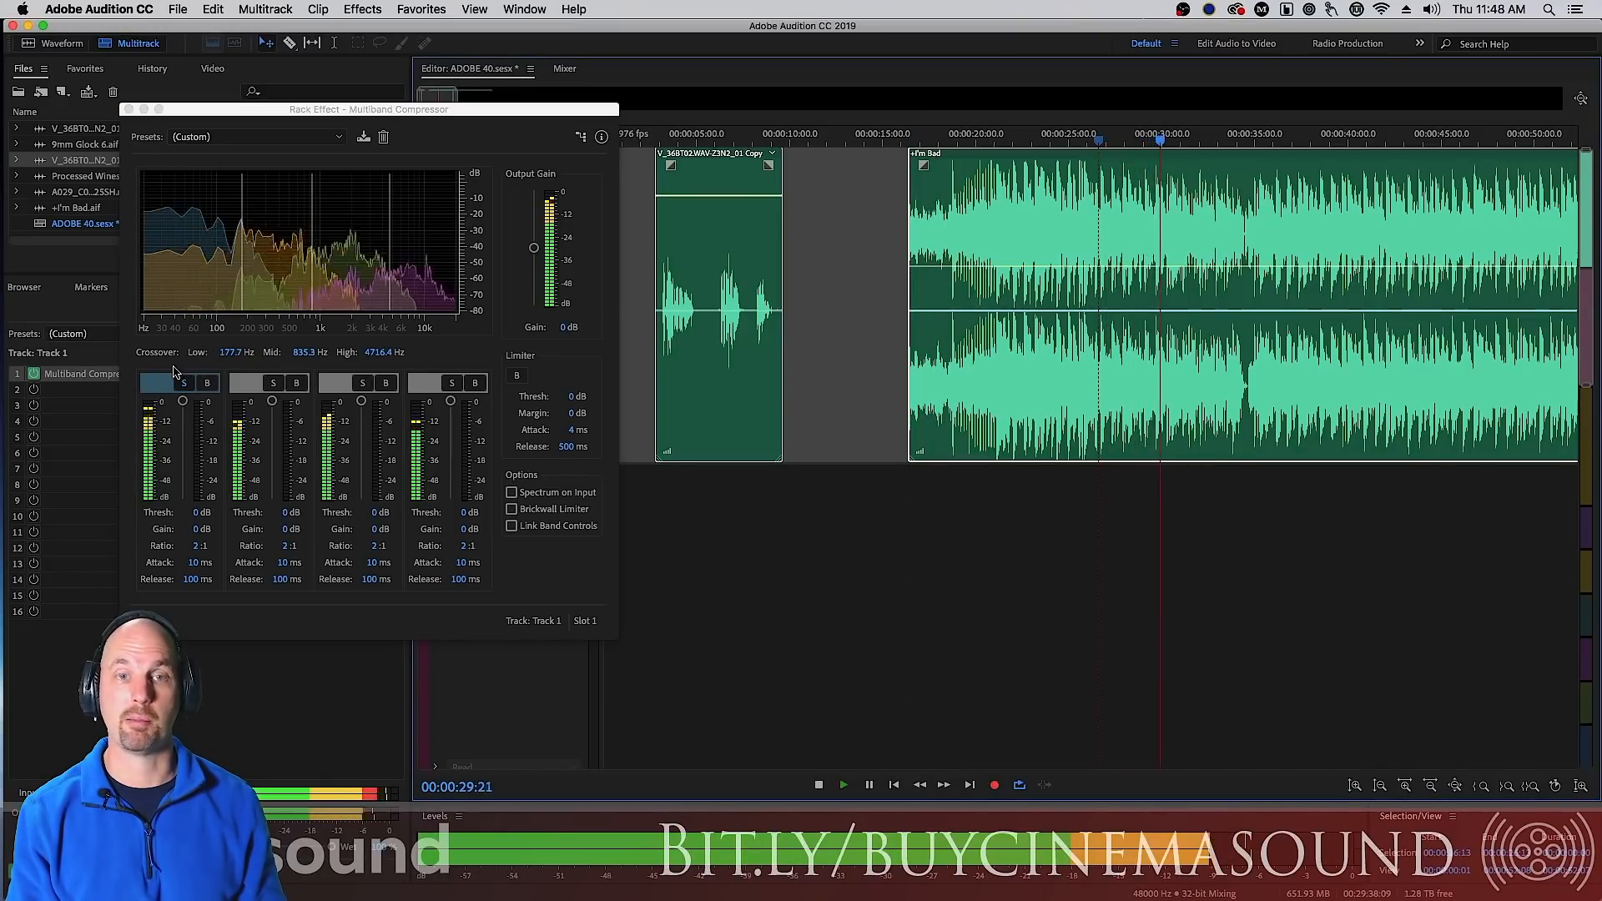
key(space)
- Solo the compressor's high band, play the same music passage, and remove the solo
click(451, 382)
key(space)
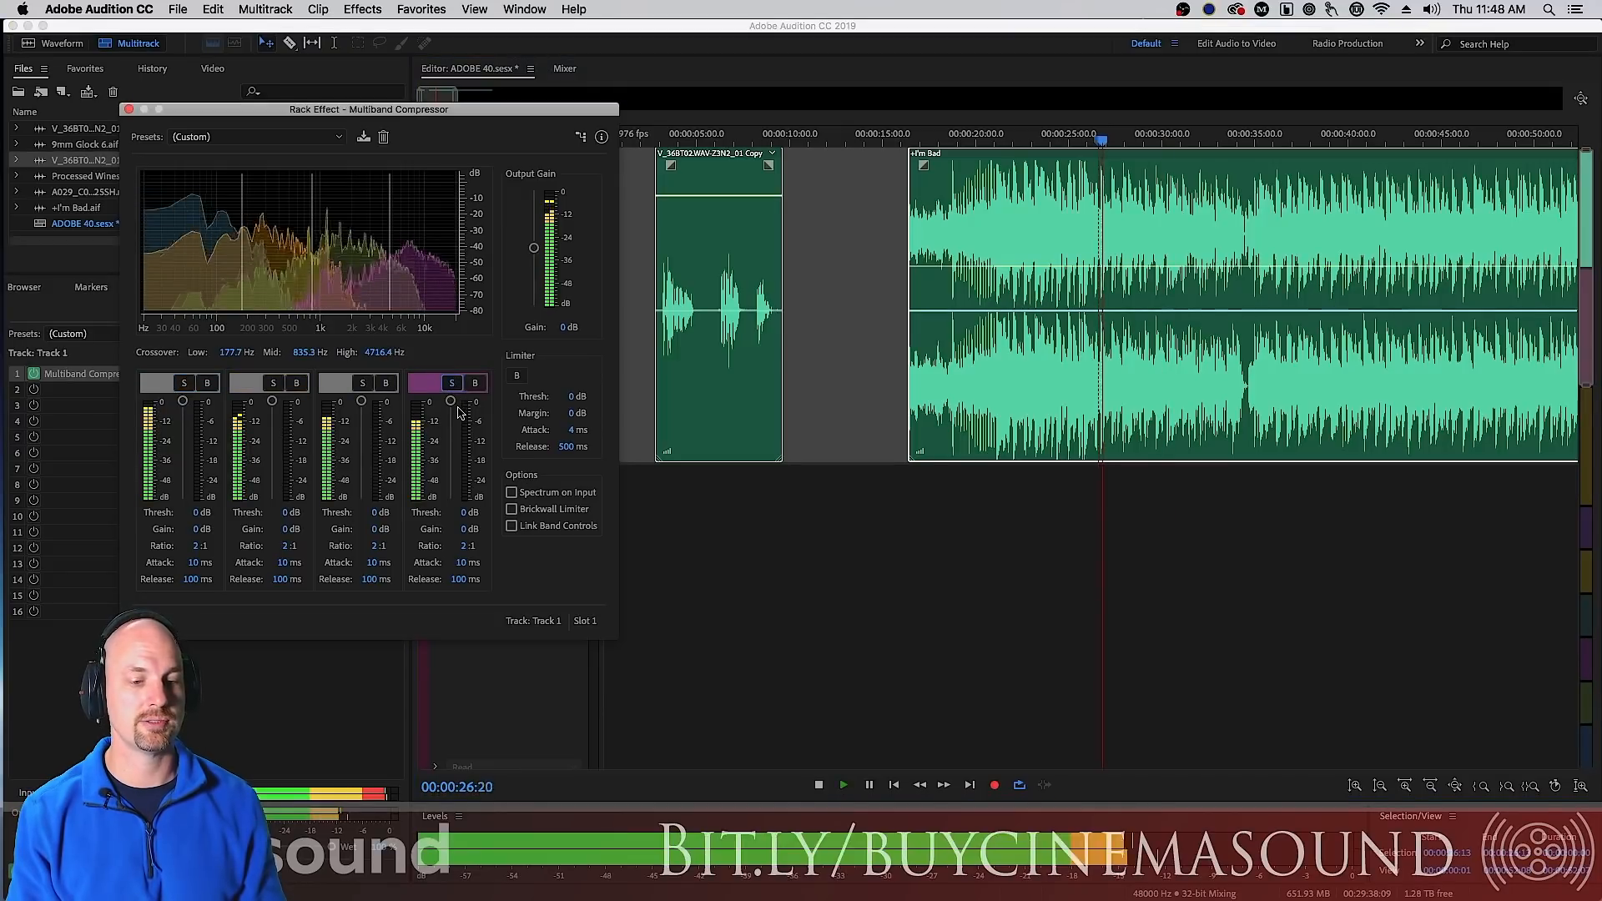
key(space)
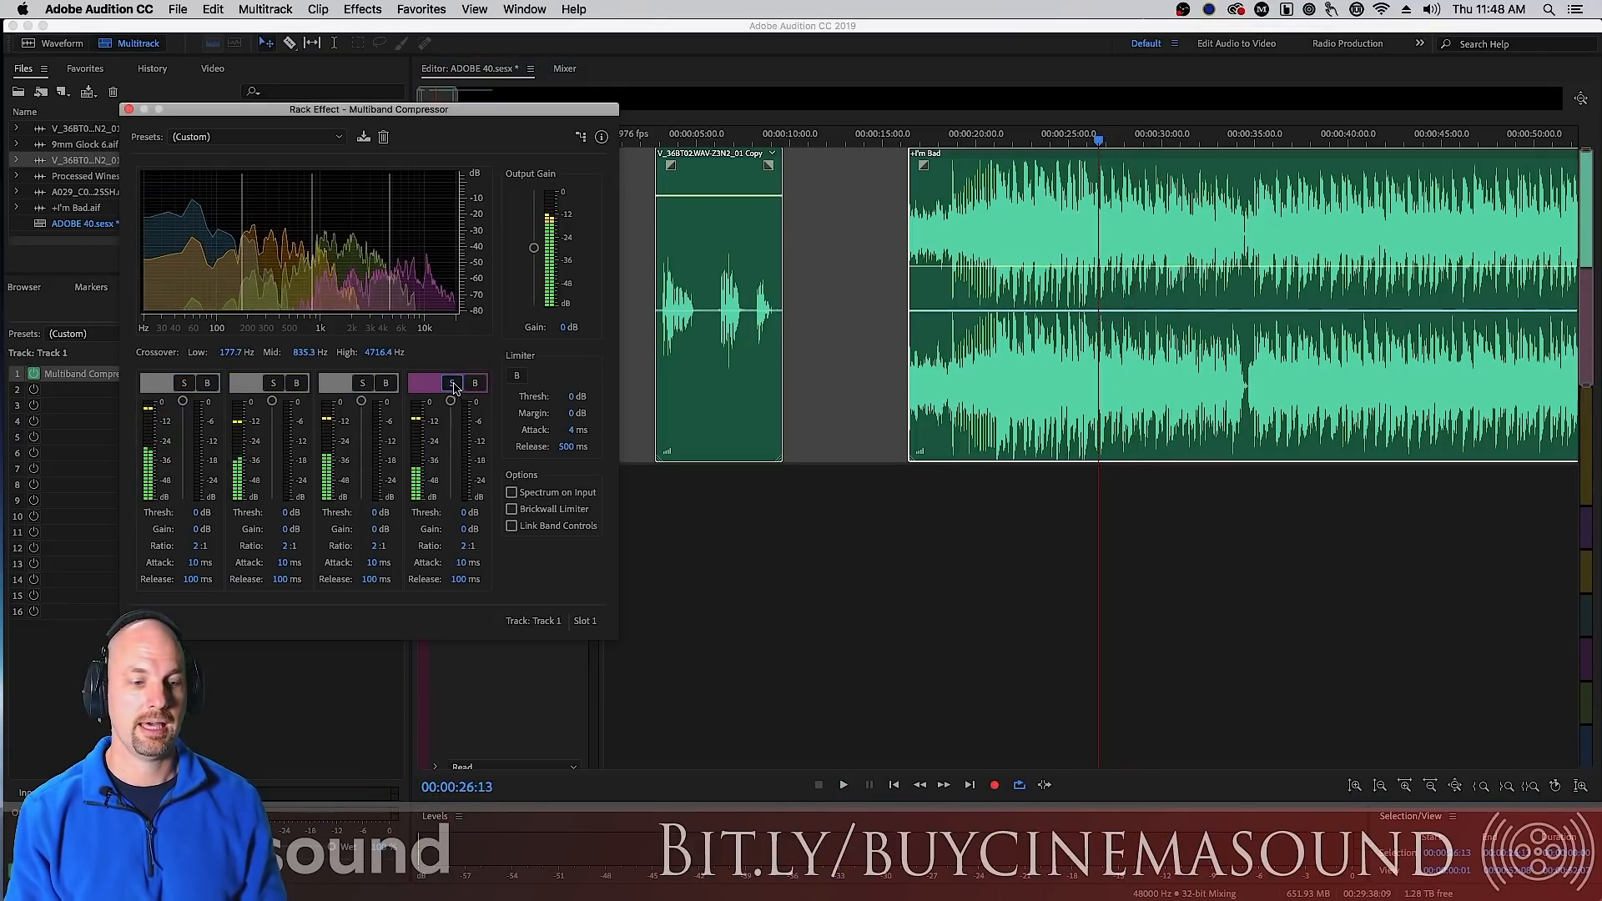
click(455, 385)
- Bypass the compressor's high band while playing the music, and switch the band back on
click(475, 382)
key(space)
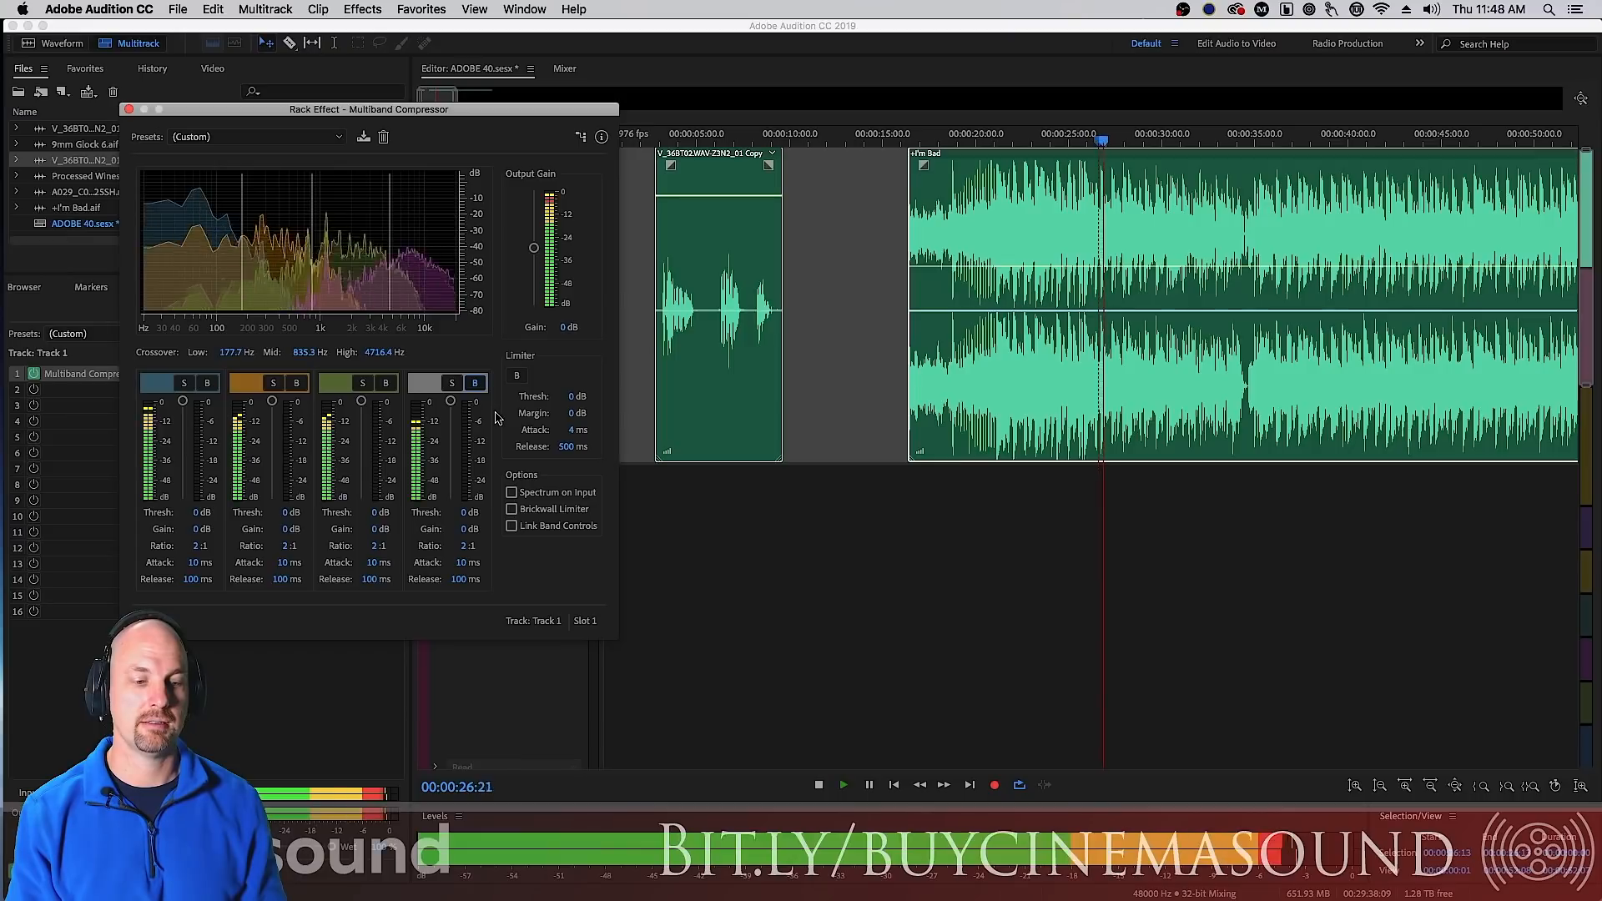
click(474, 383)
key(space)
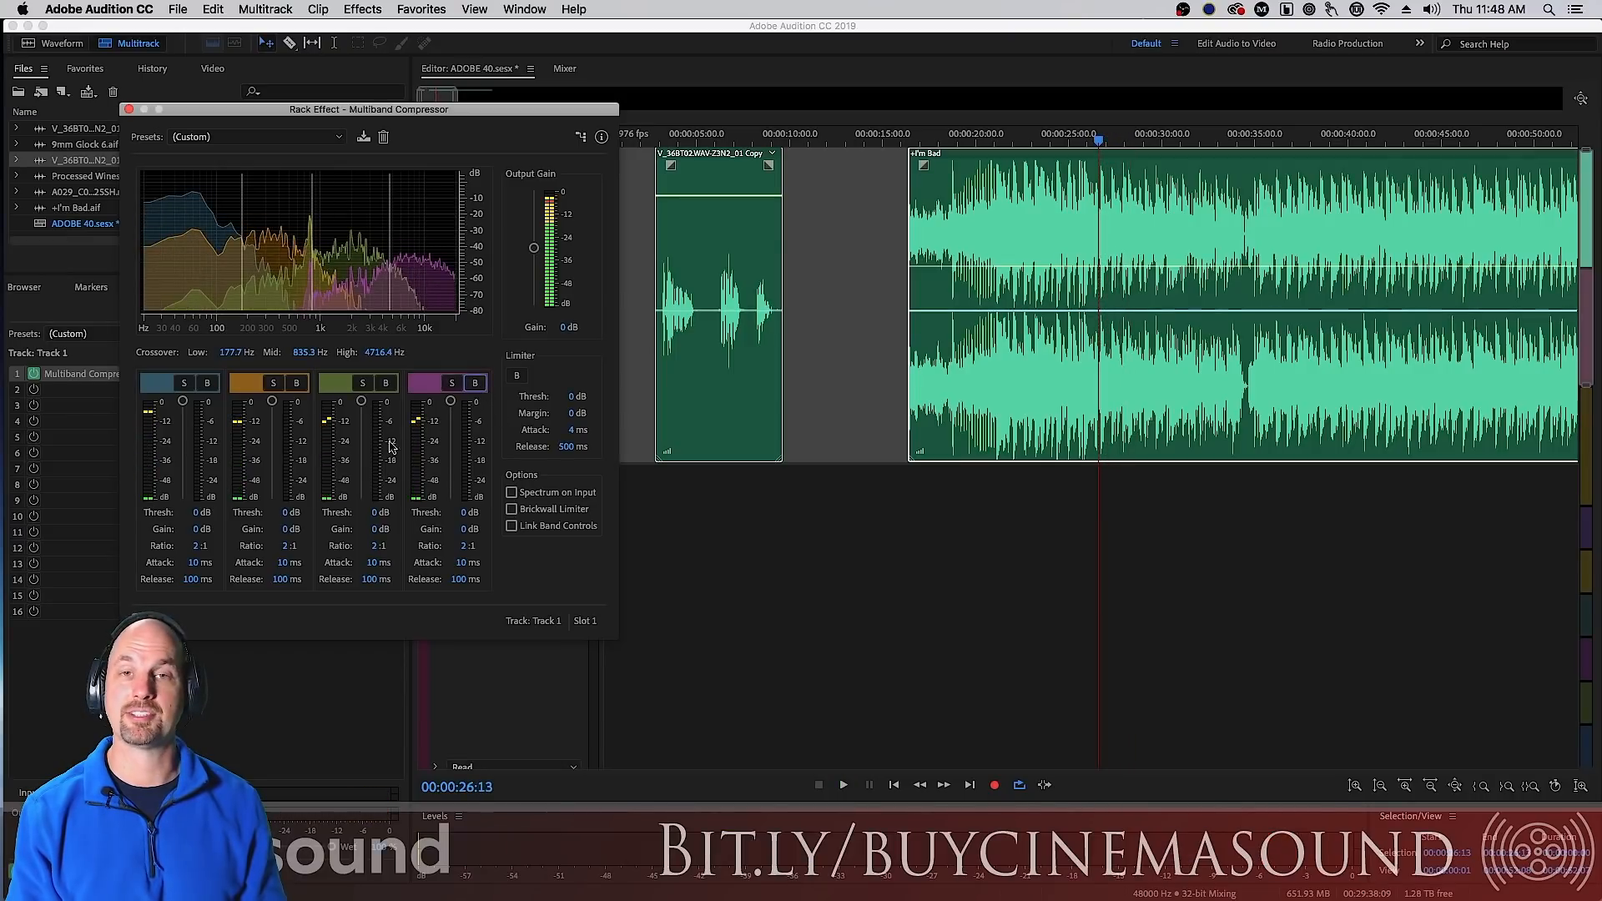
- Try the low band's threshold slider, leaving it at 0 dB, and bypass the compressor's limiter
mouse_move(183, 403)
mouse_down()
mouse_move(192, 415)
mouse_move(191, 377)
mouse_up()
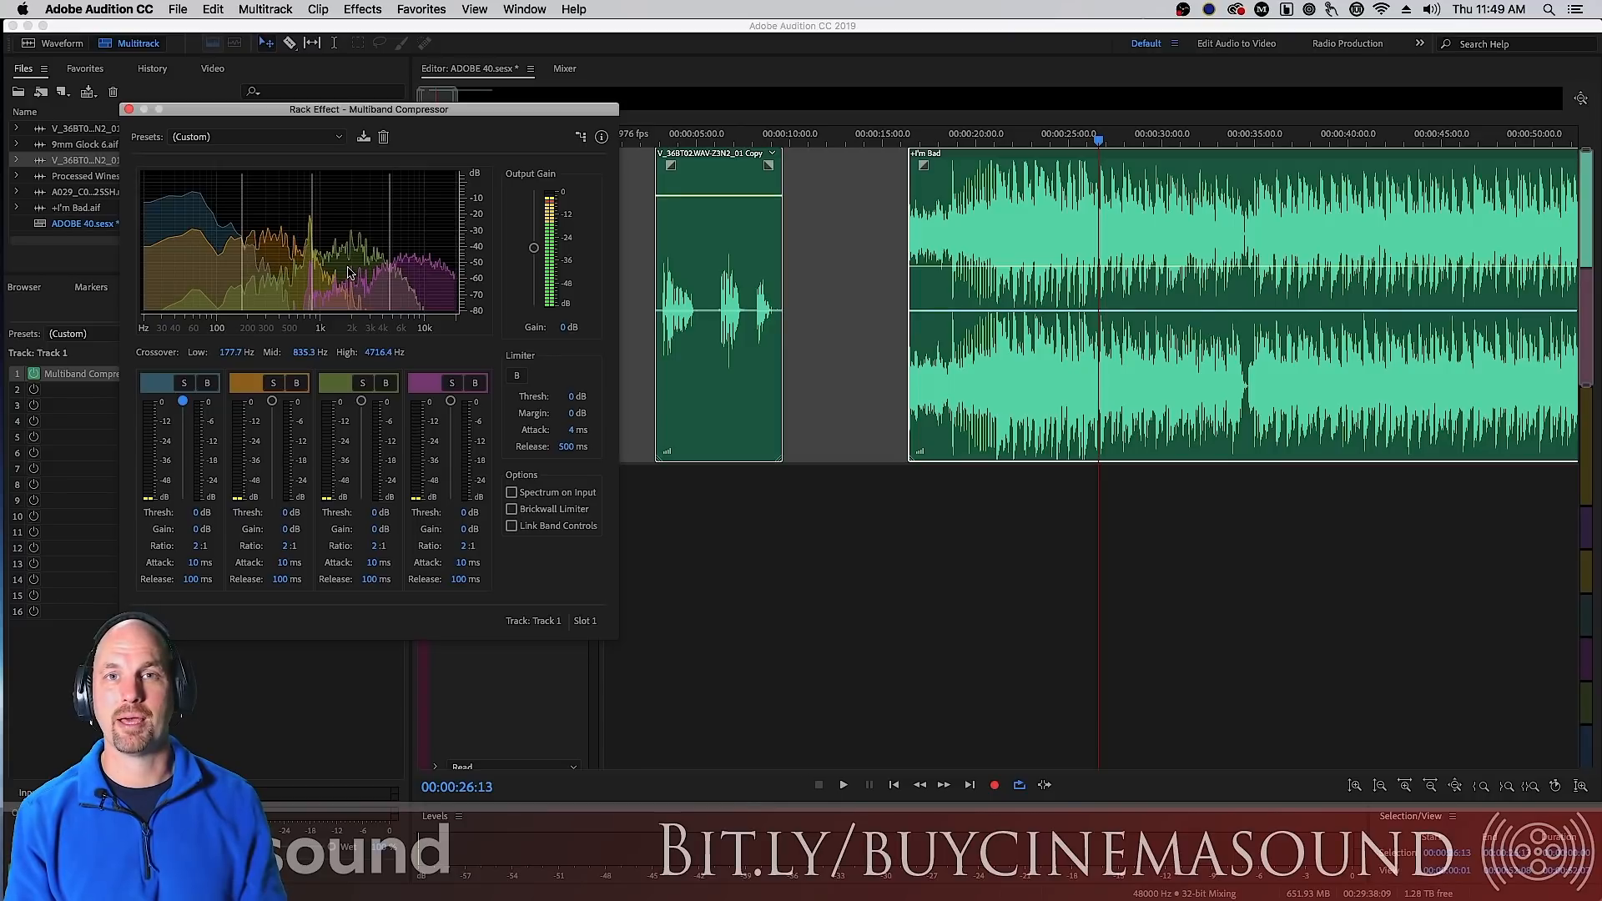
click(523, 378)
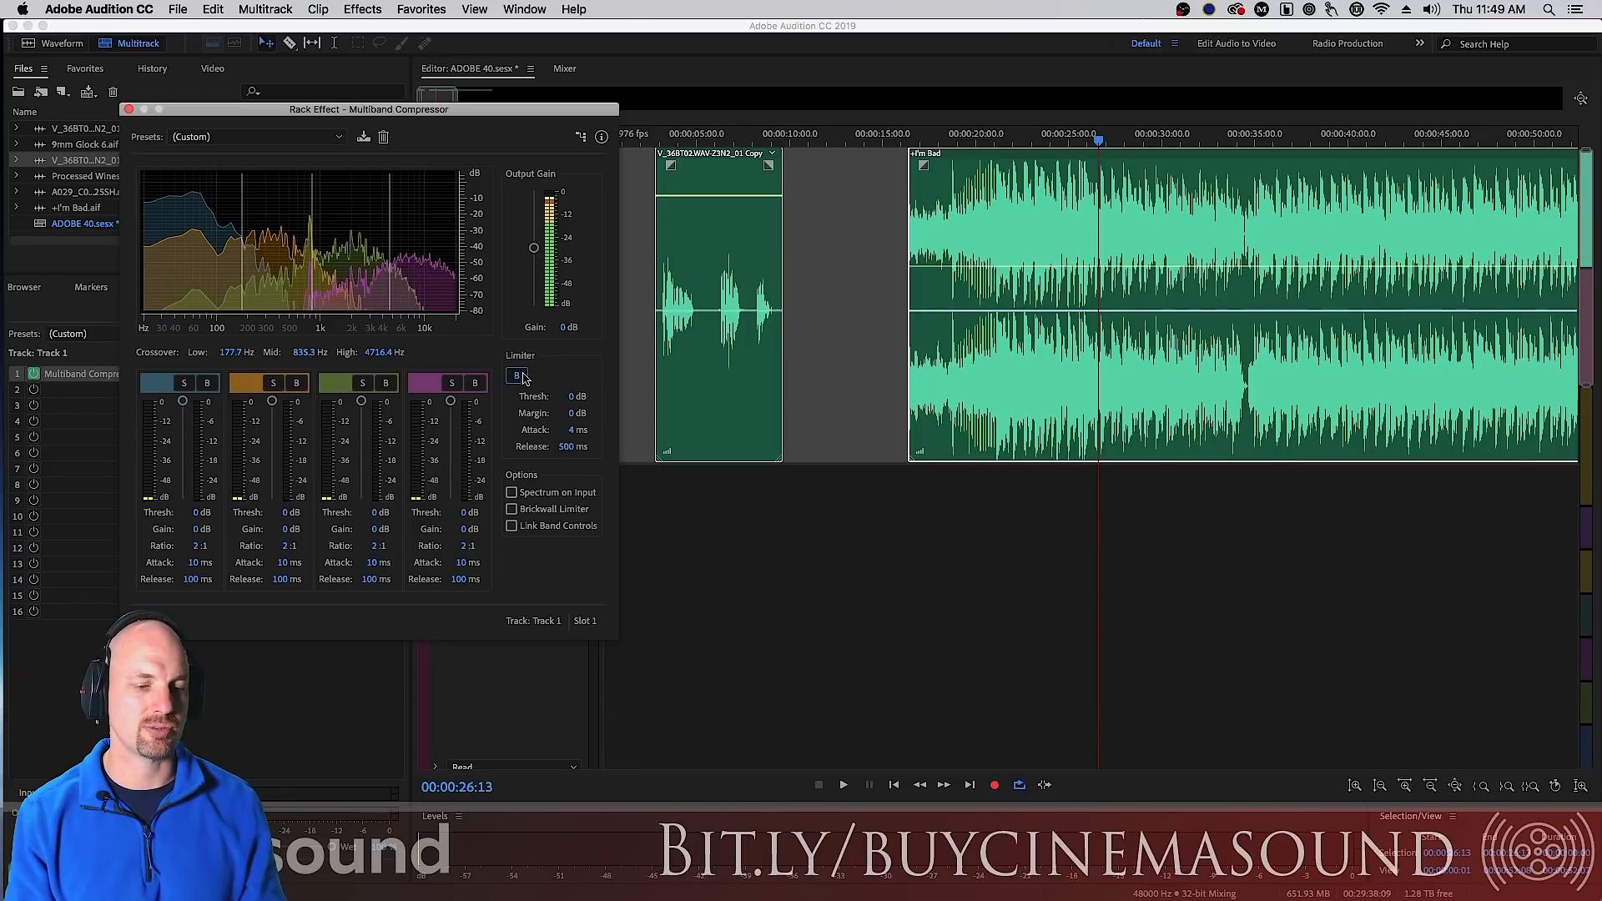
- Try the compressor's Spectrum on Input option, turn it off, and enable Brickwall Limiter
click(534, 495)
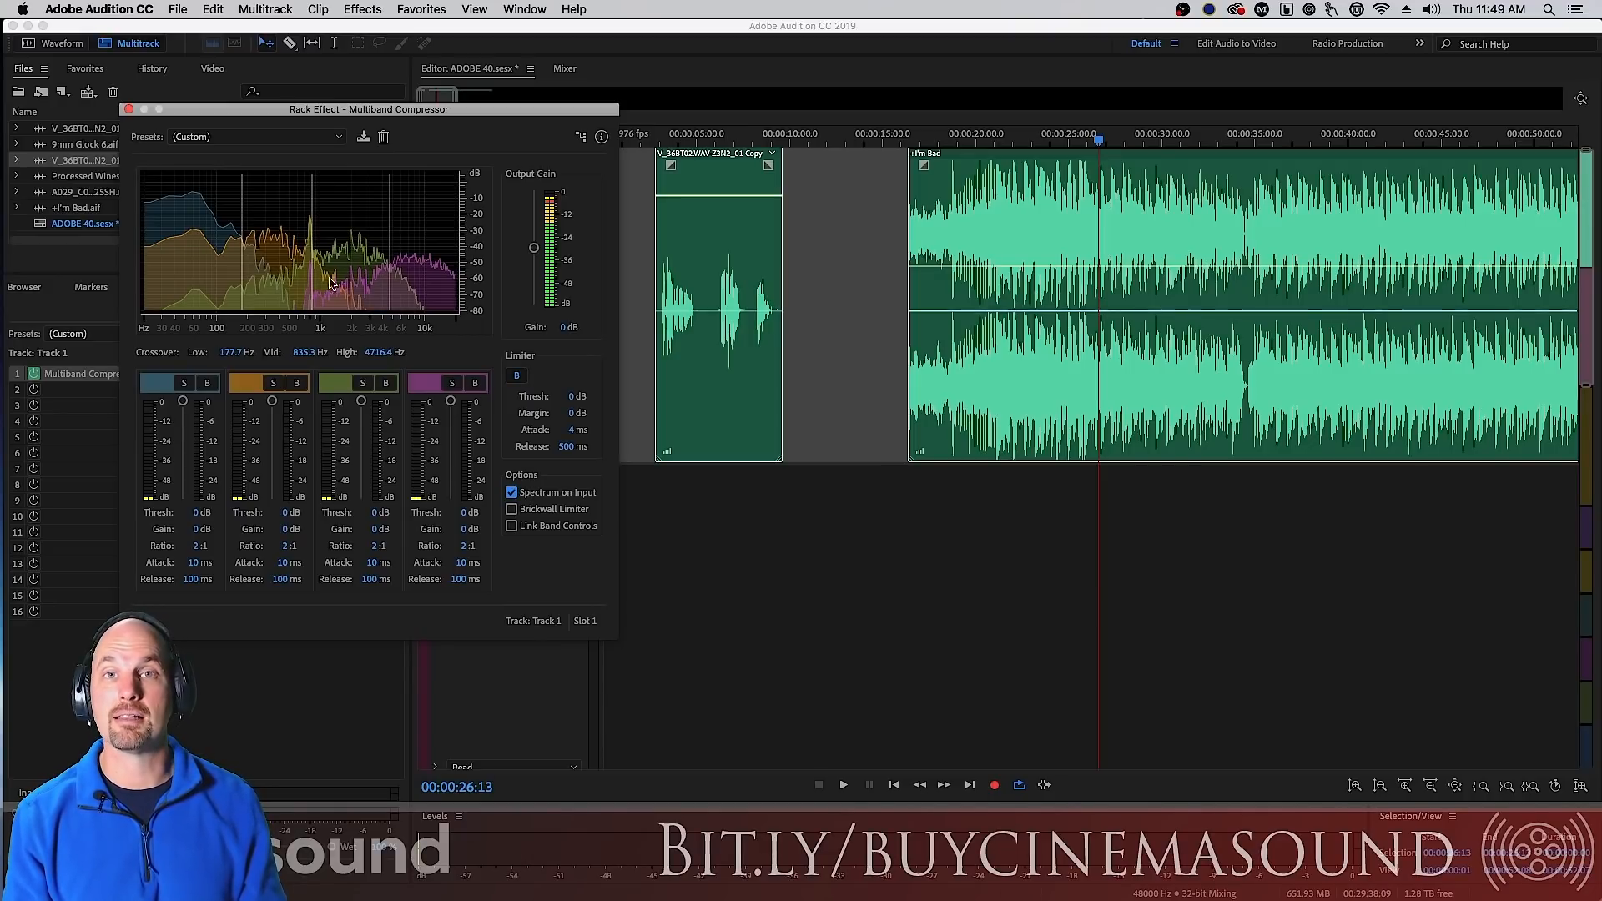
click(511, 492)
click(542, 512)
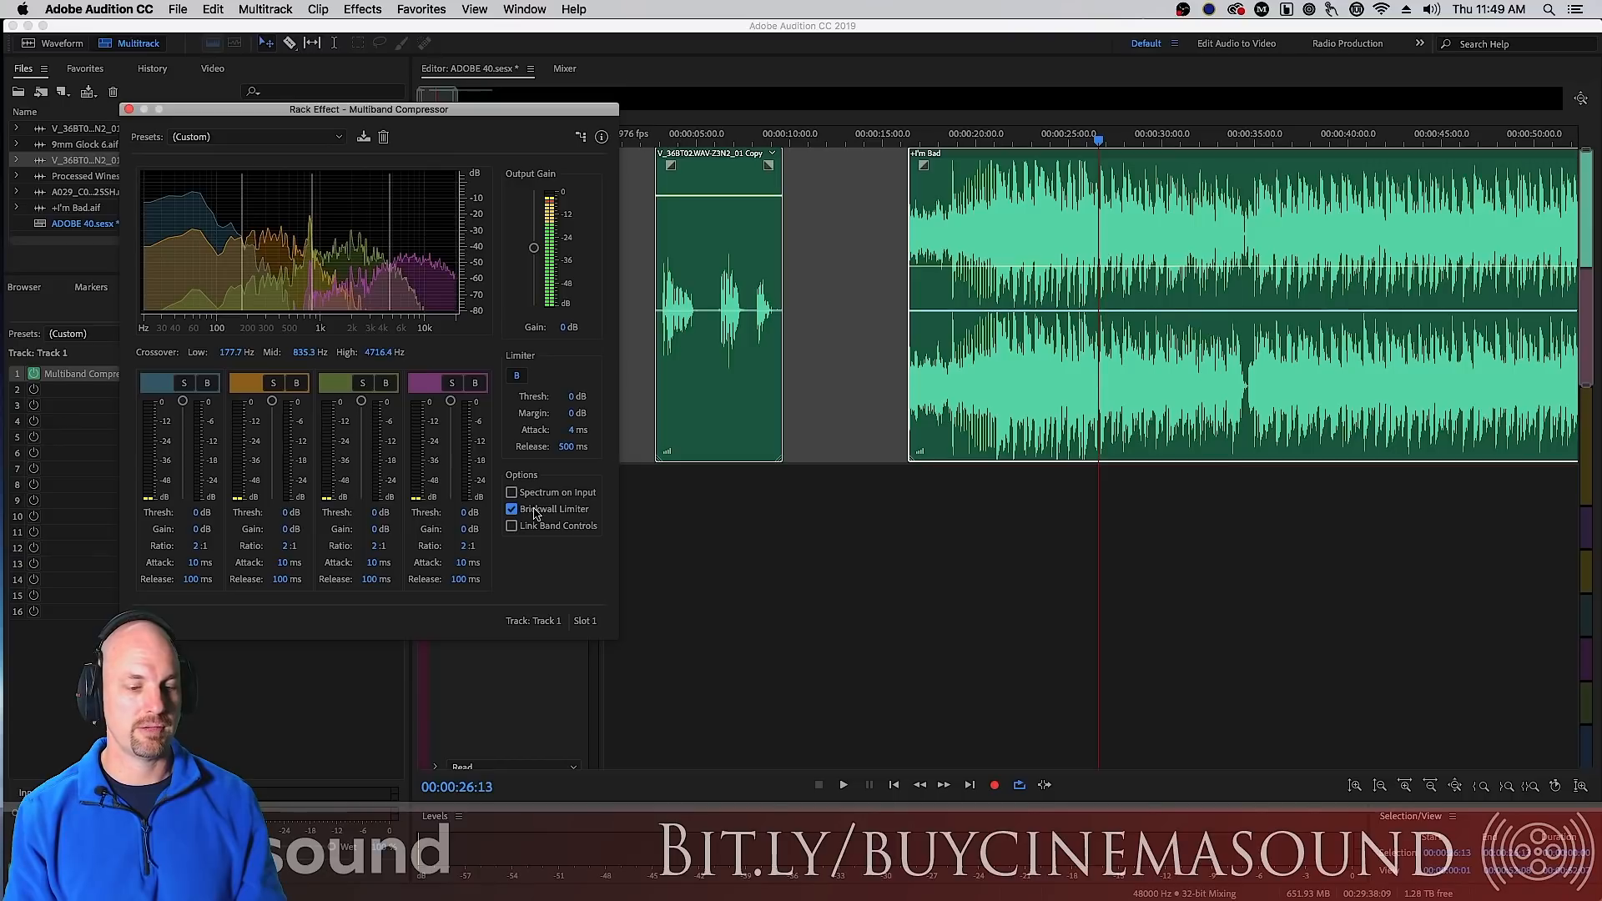
- Turn on Link Band Controls, try the high band's threshold slider, and turn the linking off
click(555, 526)
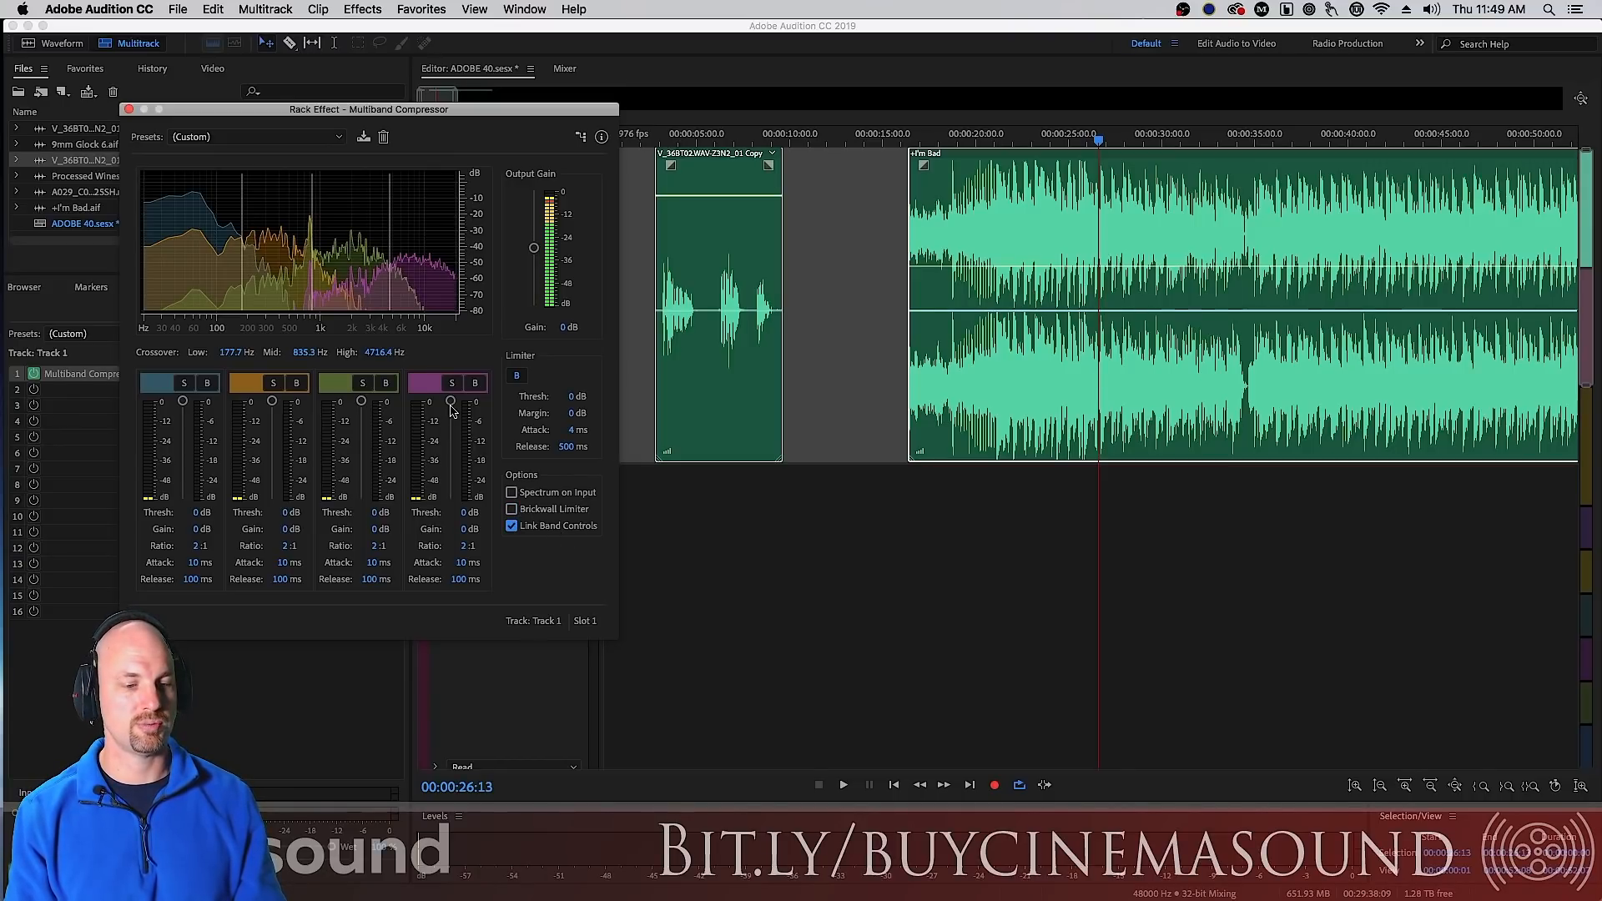
mouse_move(450, 411)
mouse_down()
mouse_move(450, 442)
mouse_move(451, 388)
mouse_up()
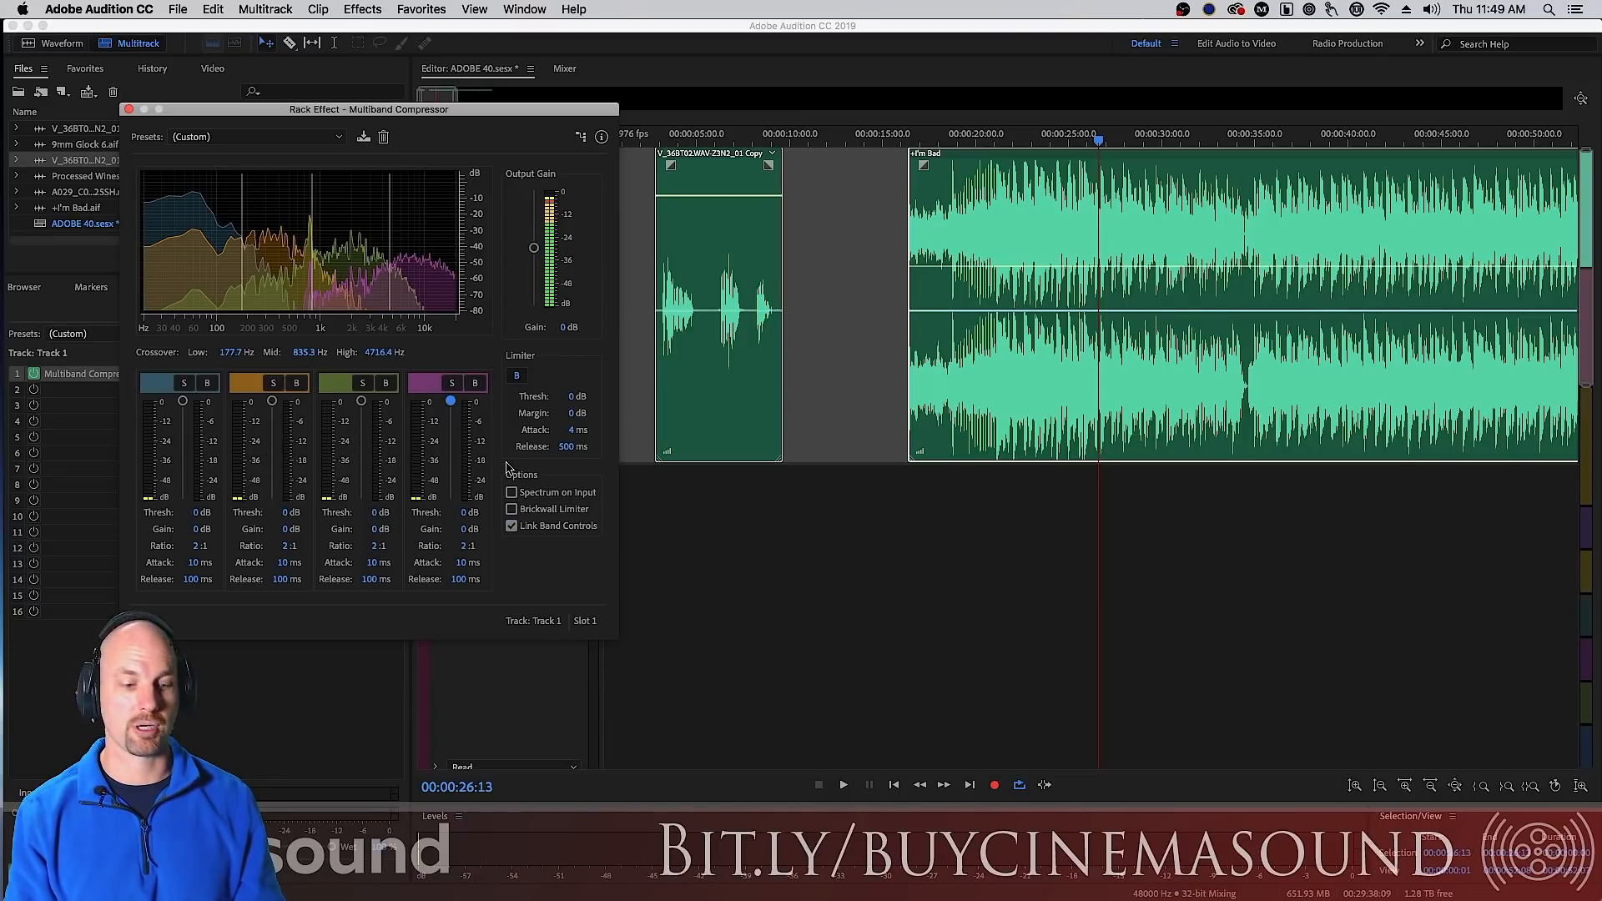
click(512, 526)
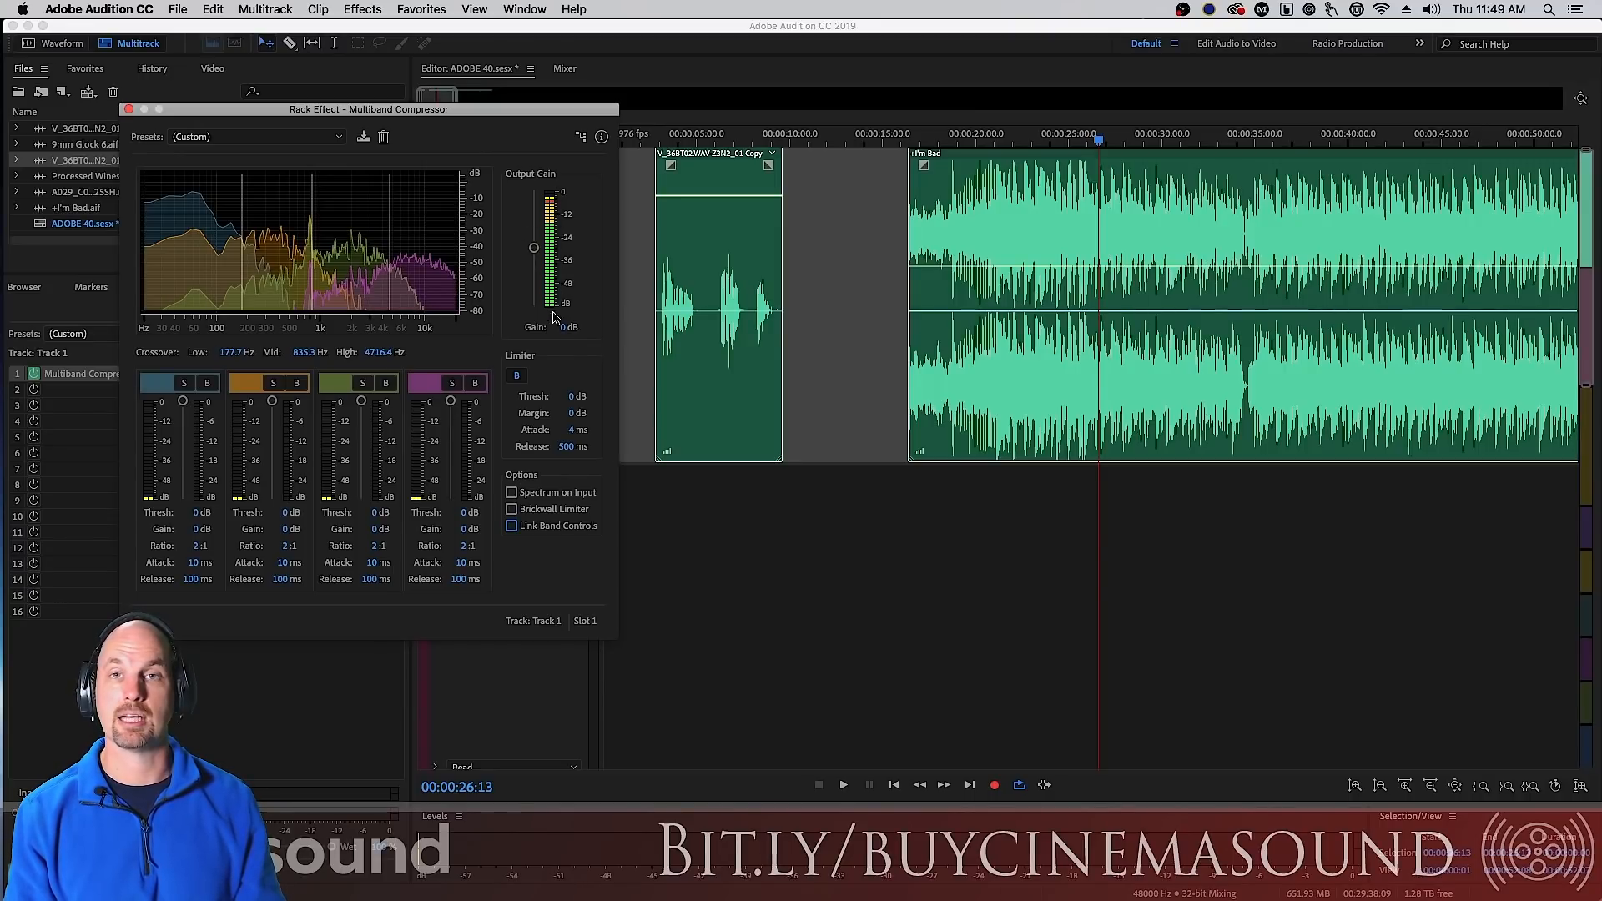
- Look through the compressor's built-in presets and open the dialog for saving a custom preset, cancelling without saving
click(337, 140)
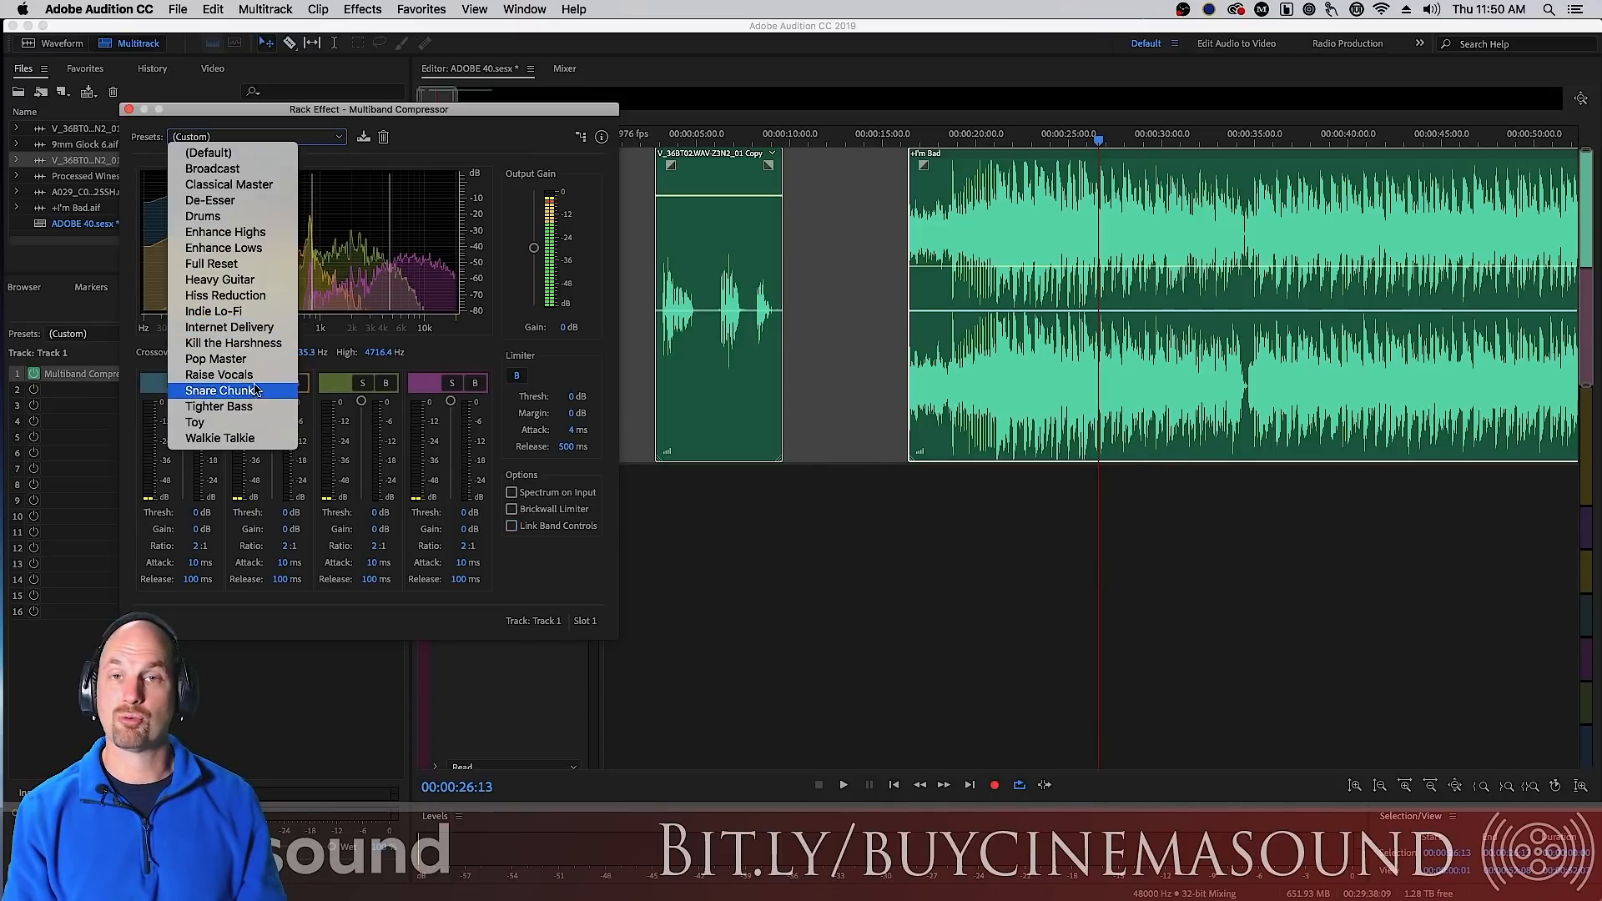
click(431, 133)
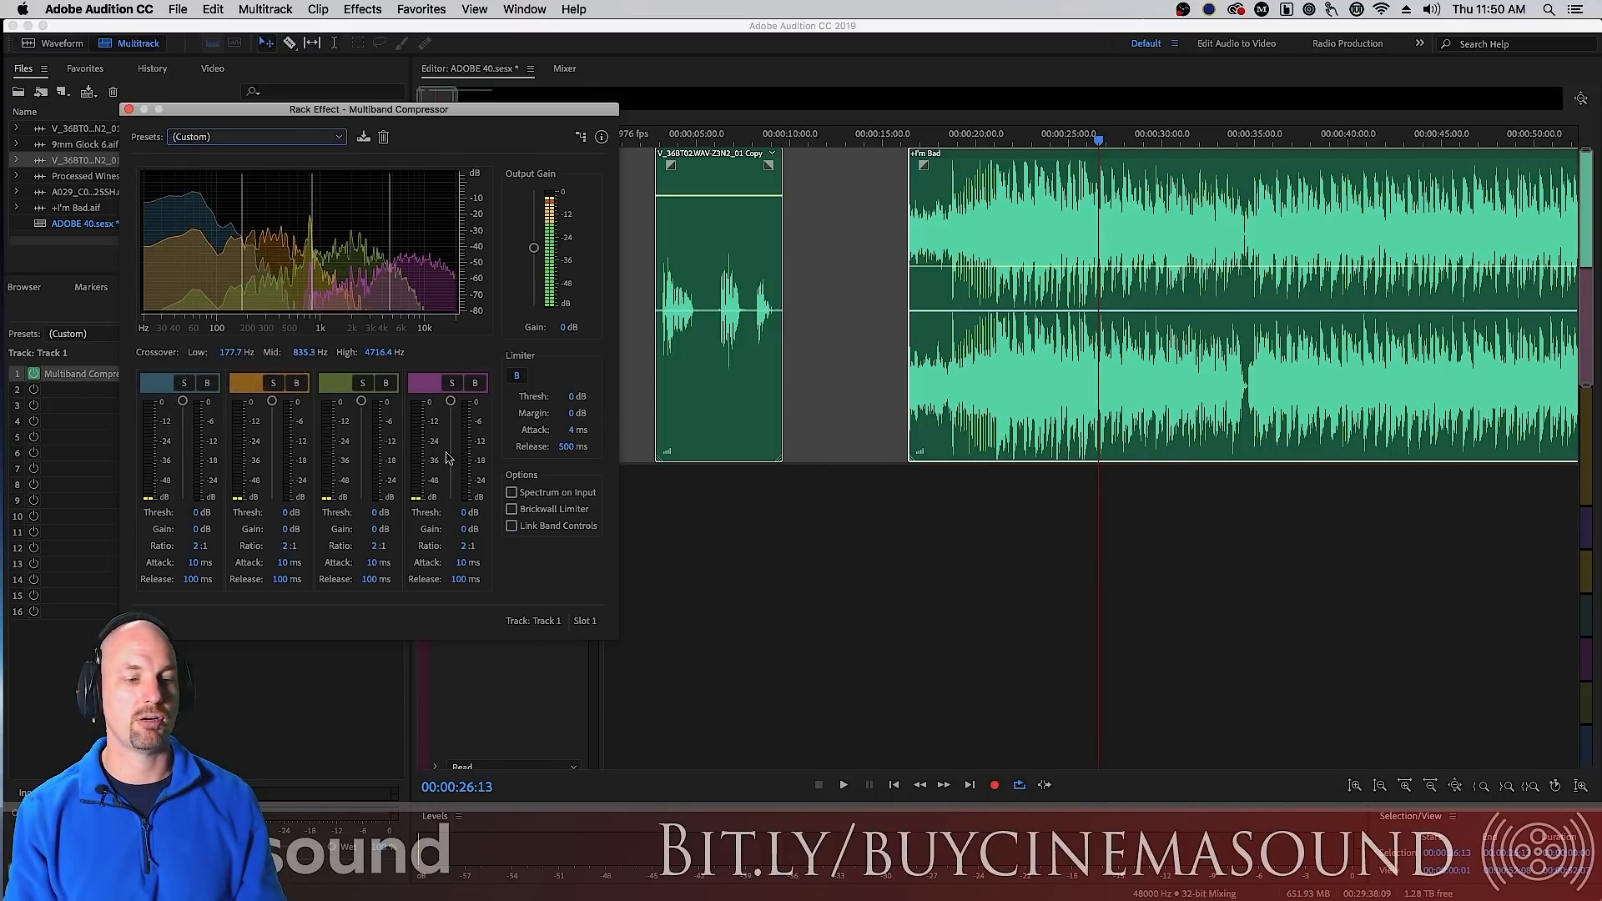
click(362, 136)
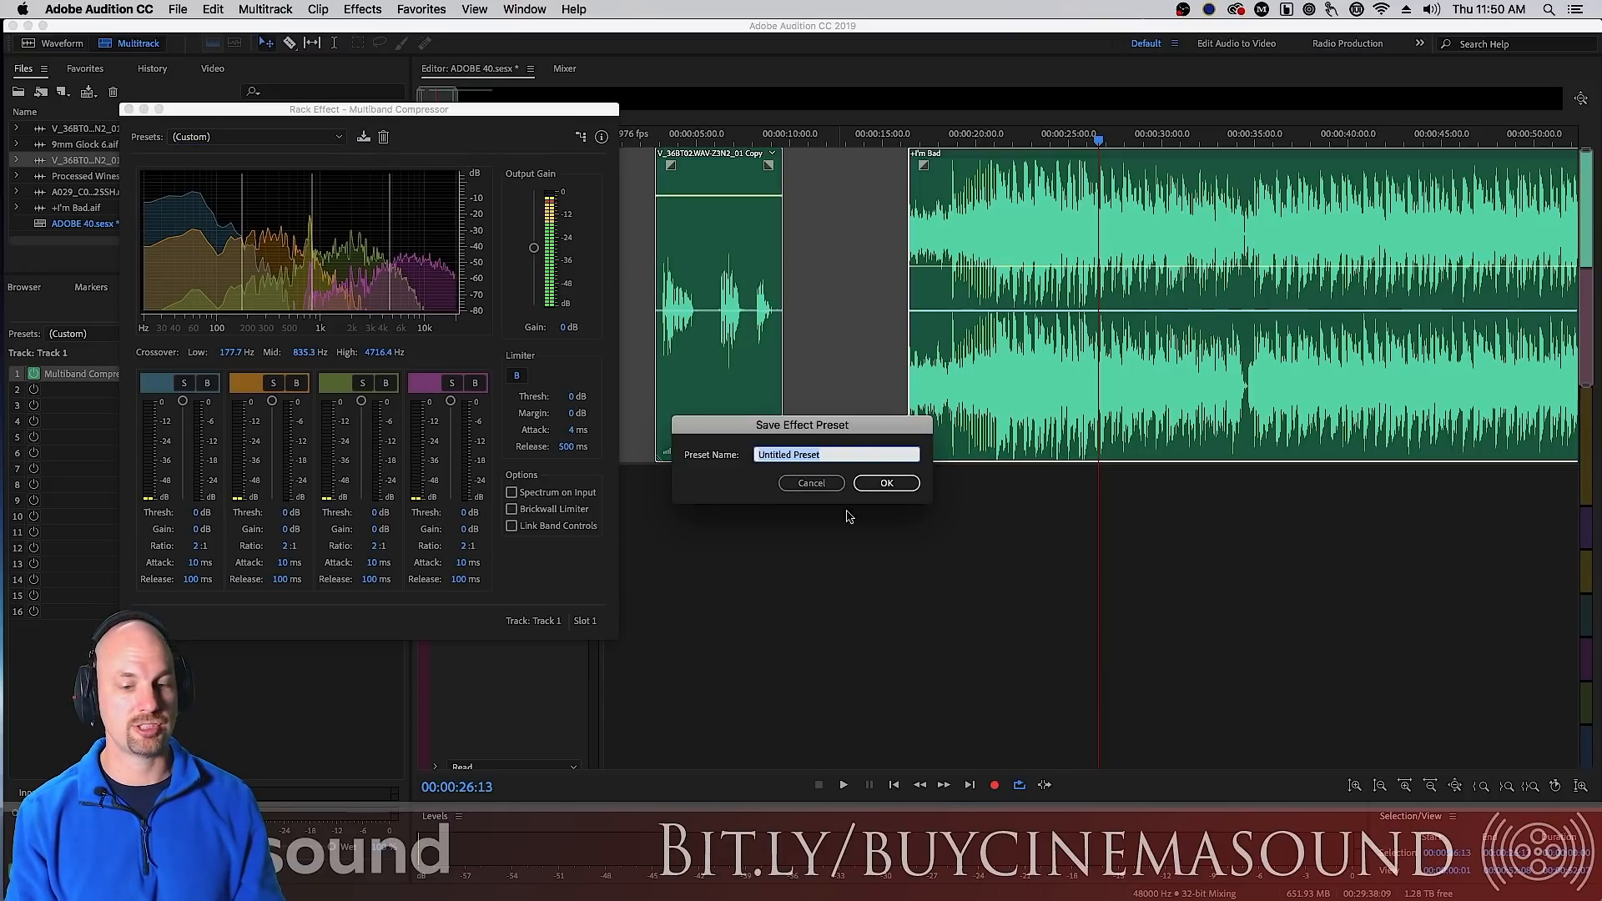
click(811, 484)
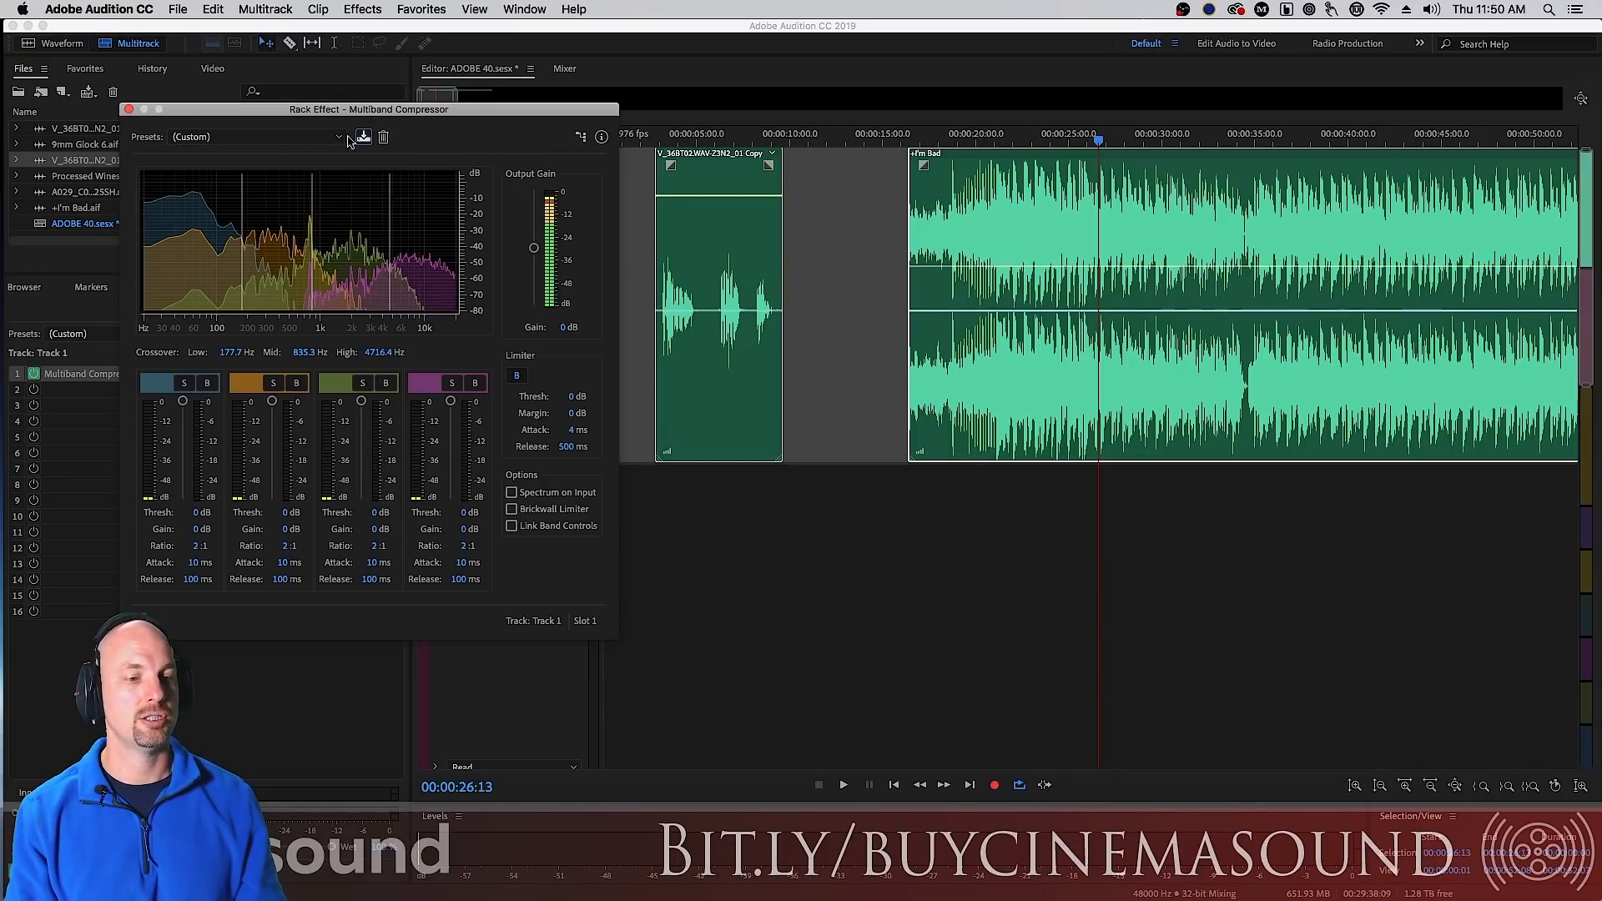
- Check the compressor's channel routing without changing it and play the V_36BT02 voice clip from its start
click(579, 137)
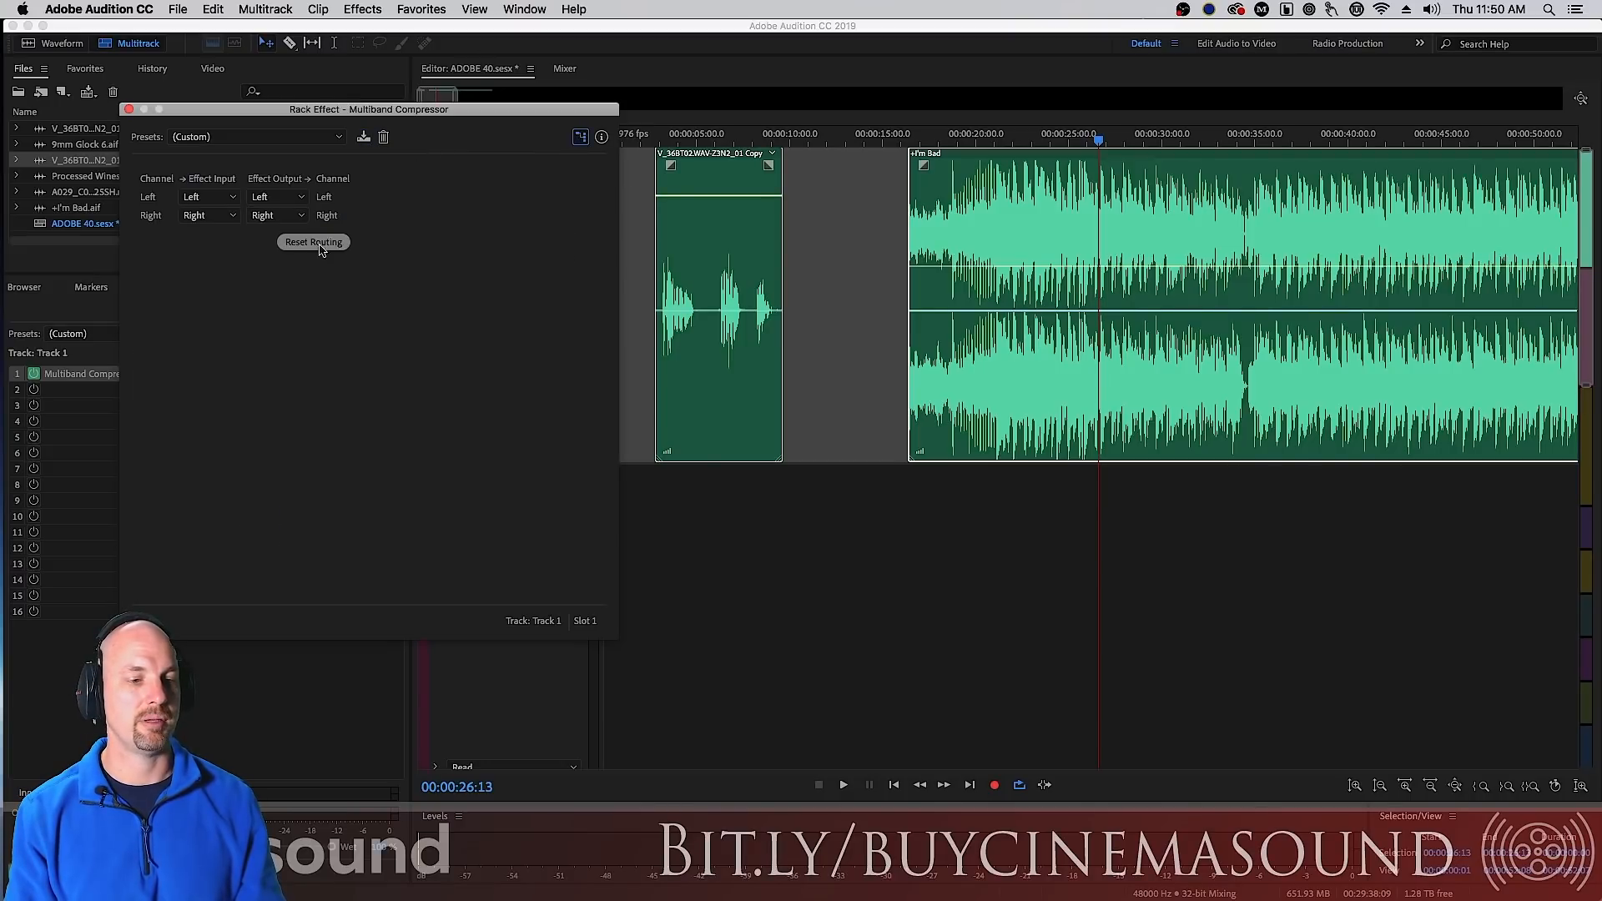
click(580, 137)
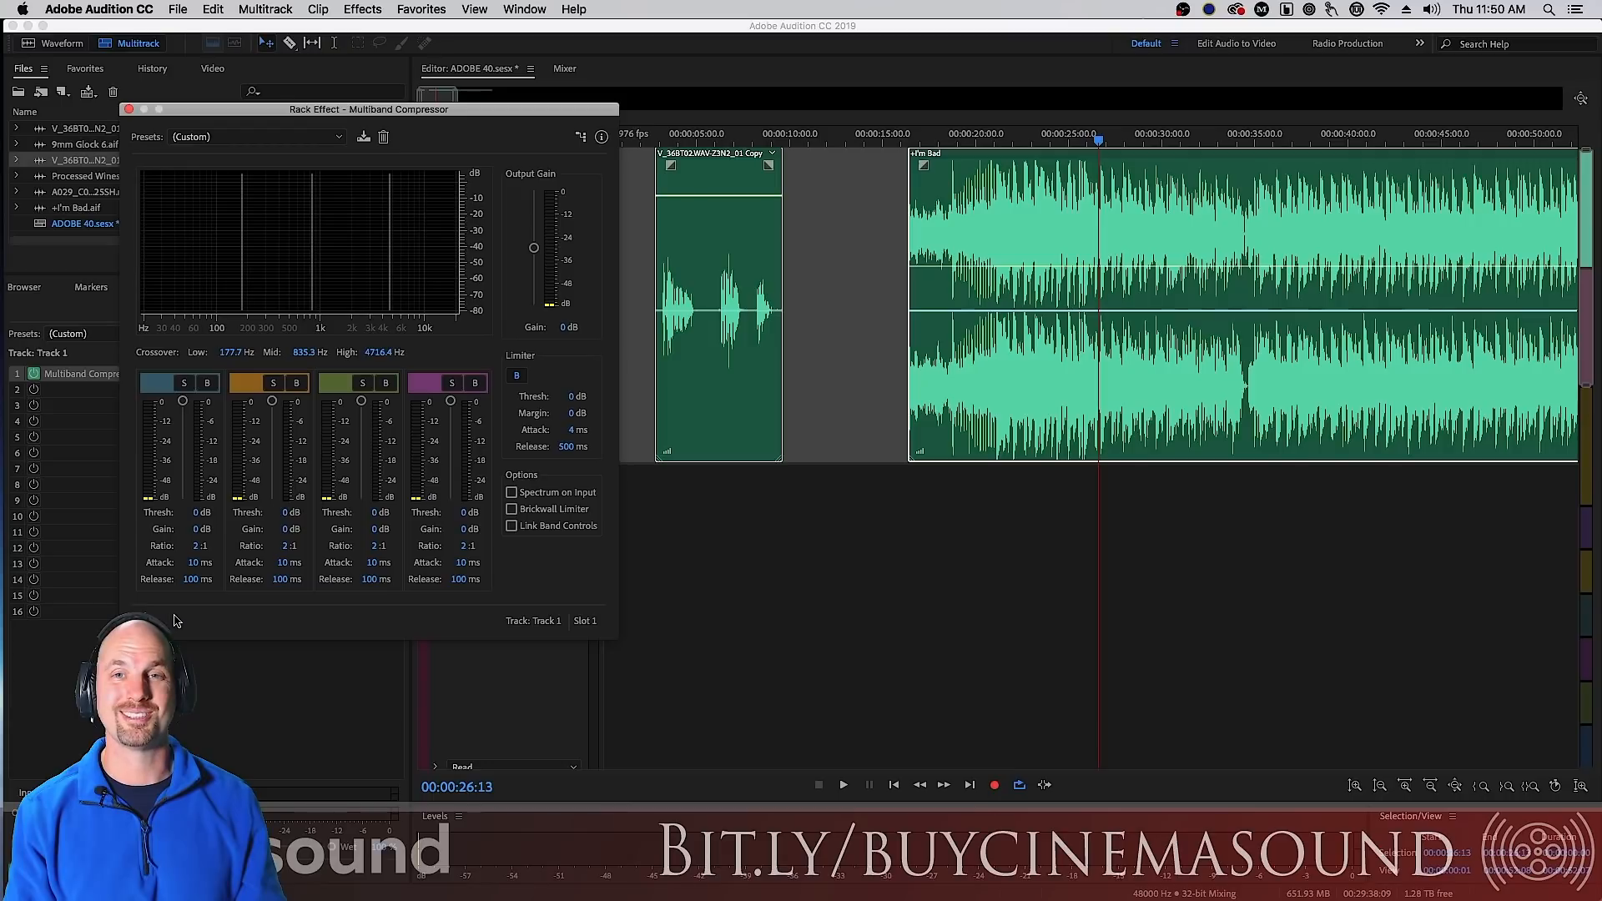
click(659, 141)
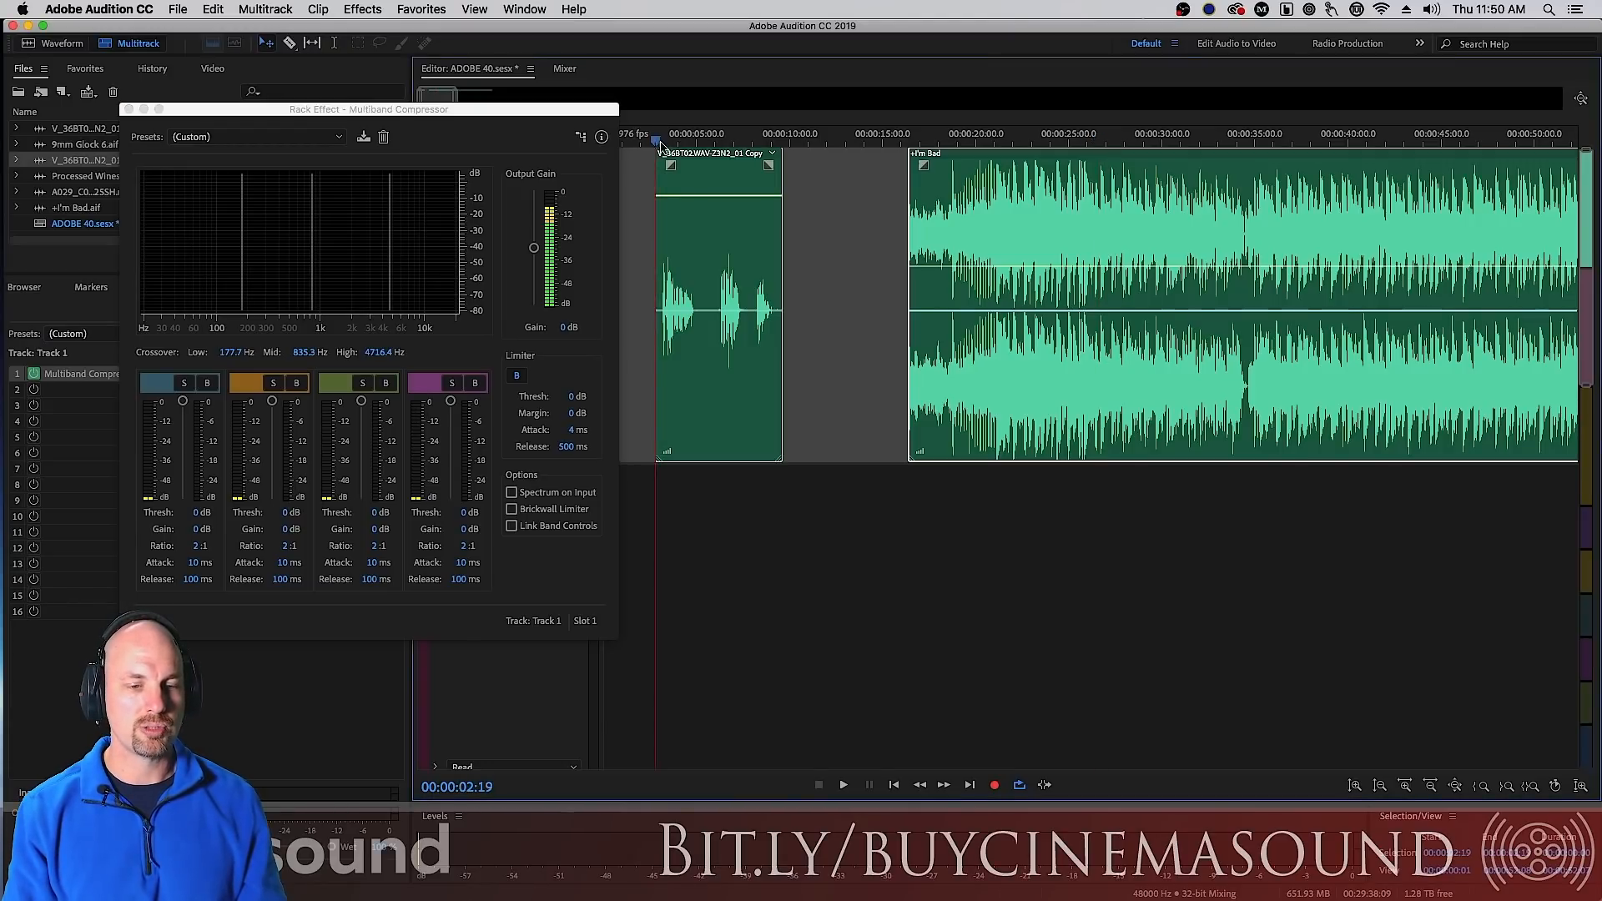
key(space)
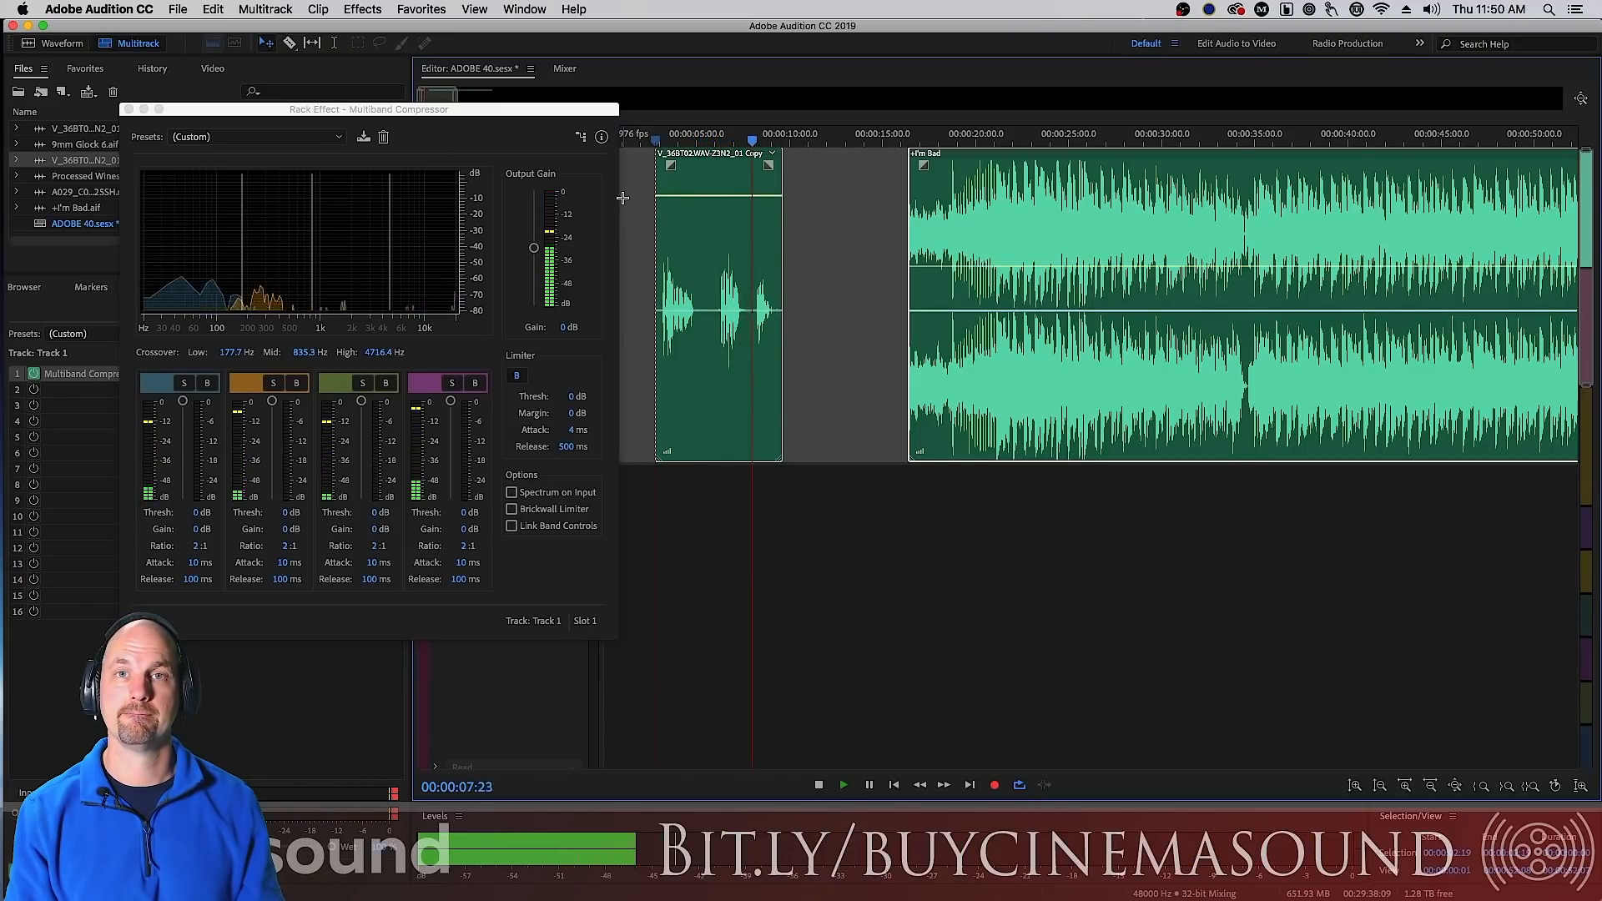
key(space)
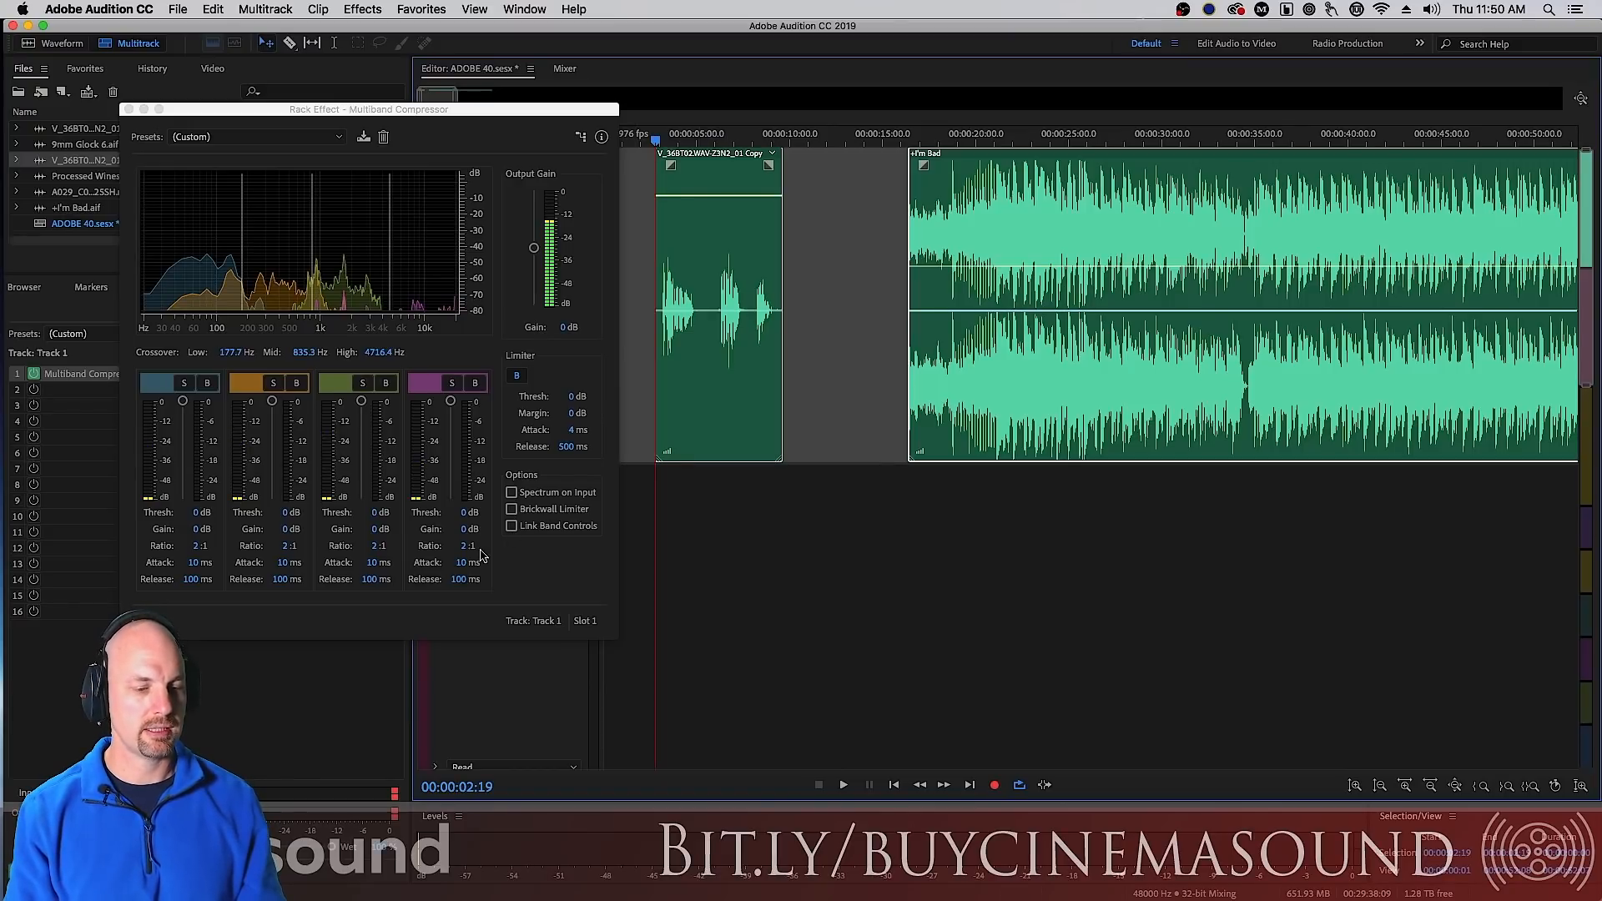
- Link the band controls and set all bands to a -27 dB threshold, 2.5:1 ratio, 45 ms attack and 75 ms release
click(510, 526)
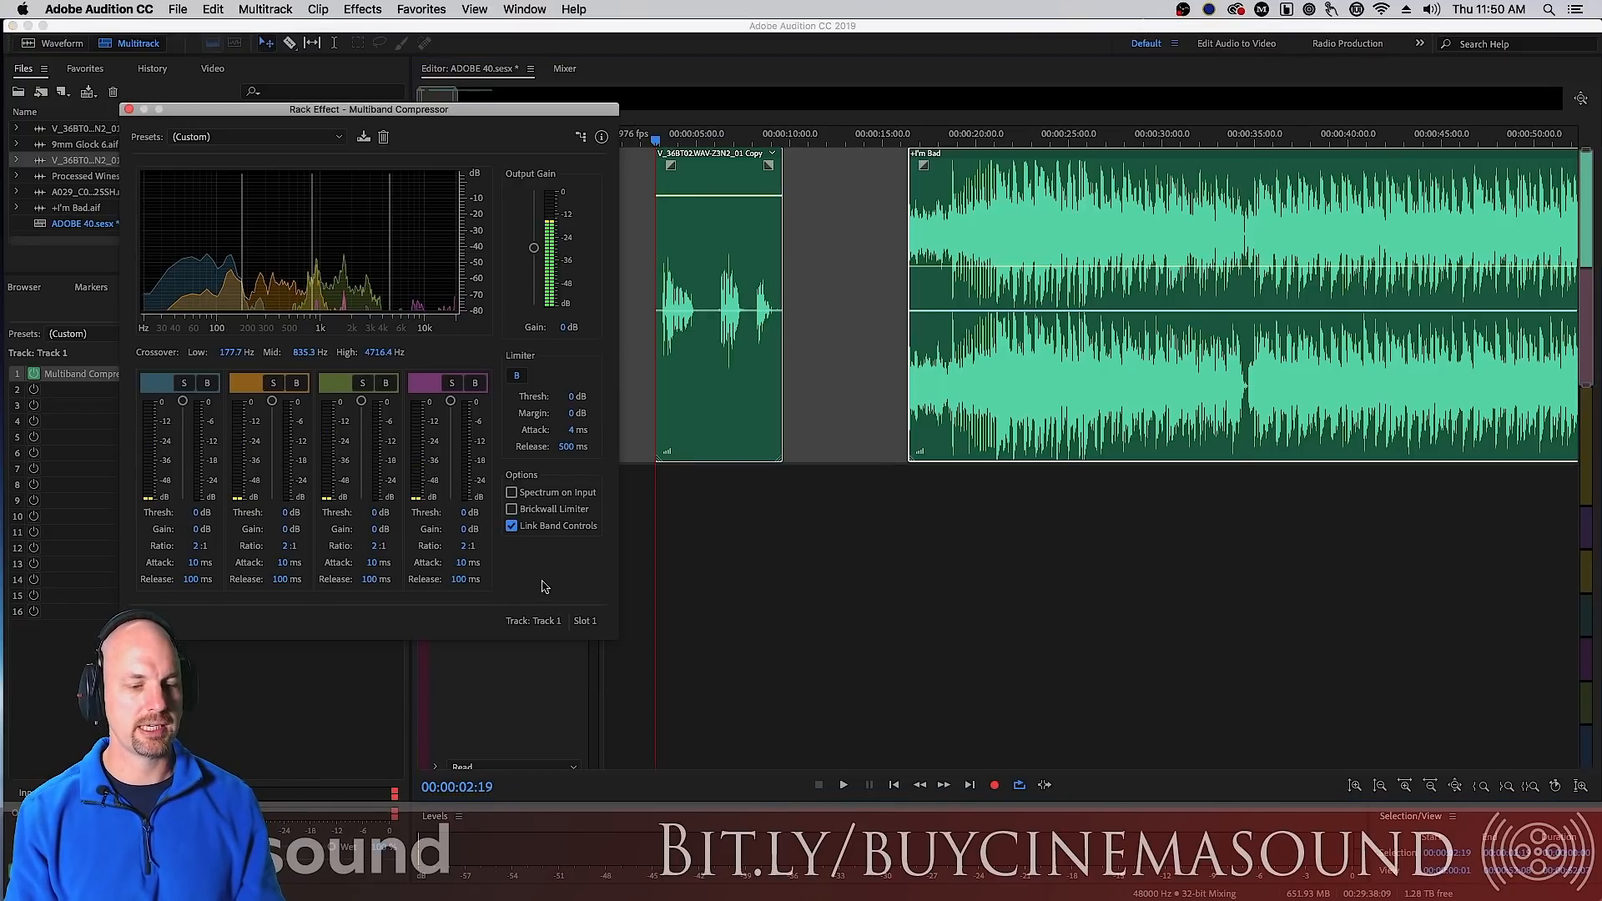
drag(362, 405, 361, 452)
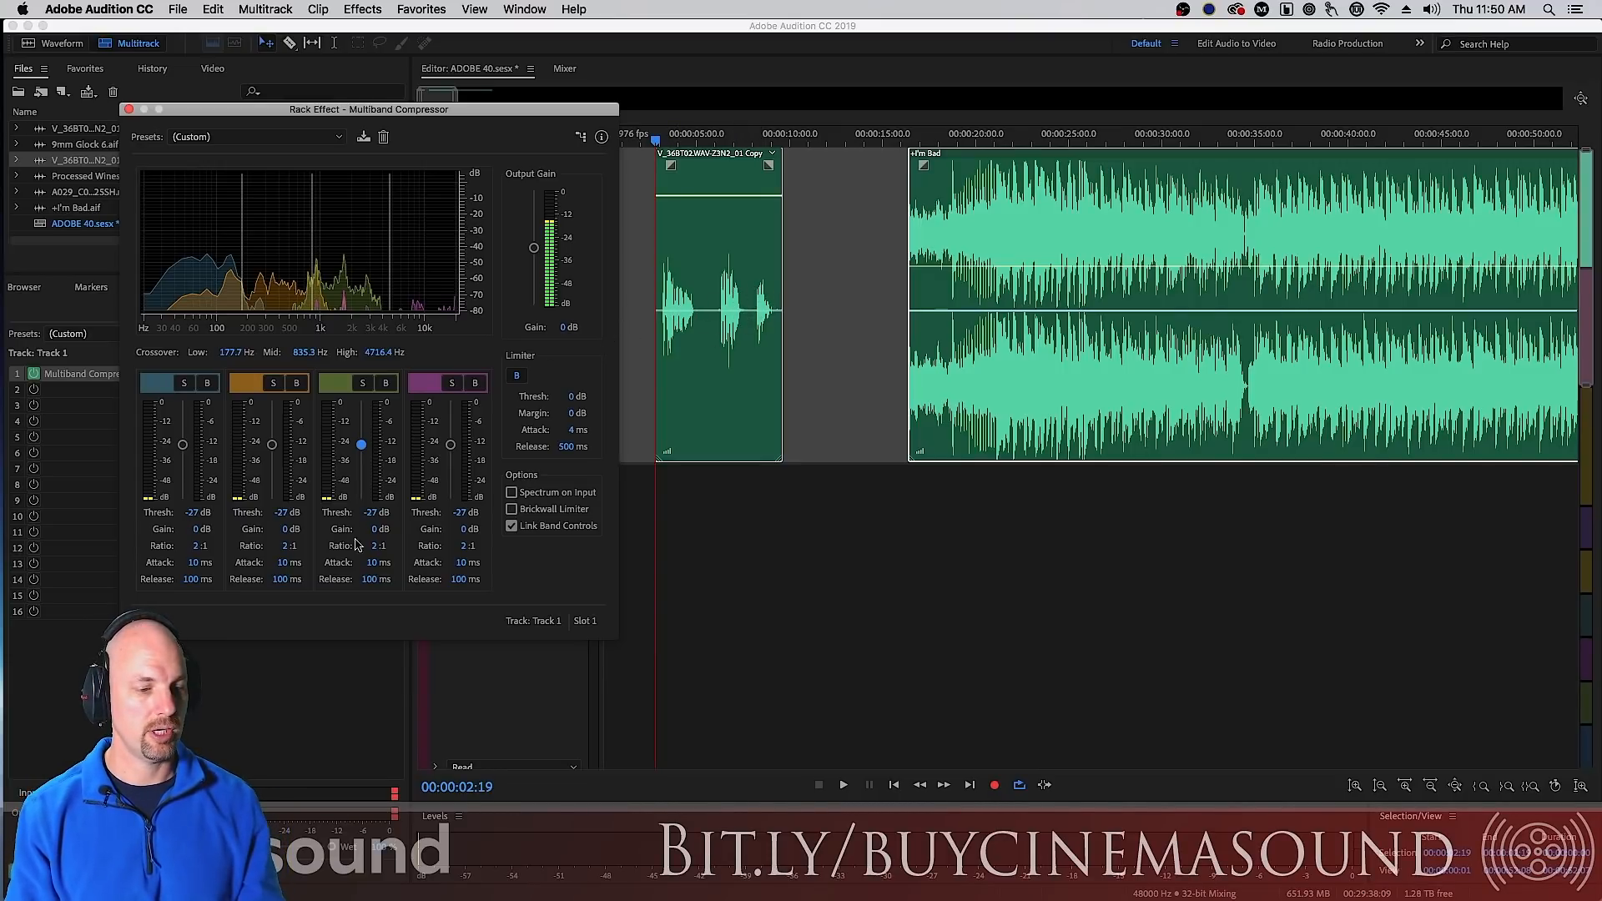
click(375, 562)
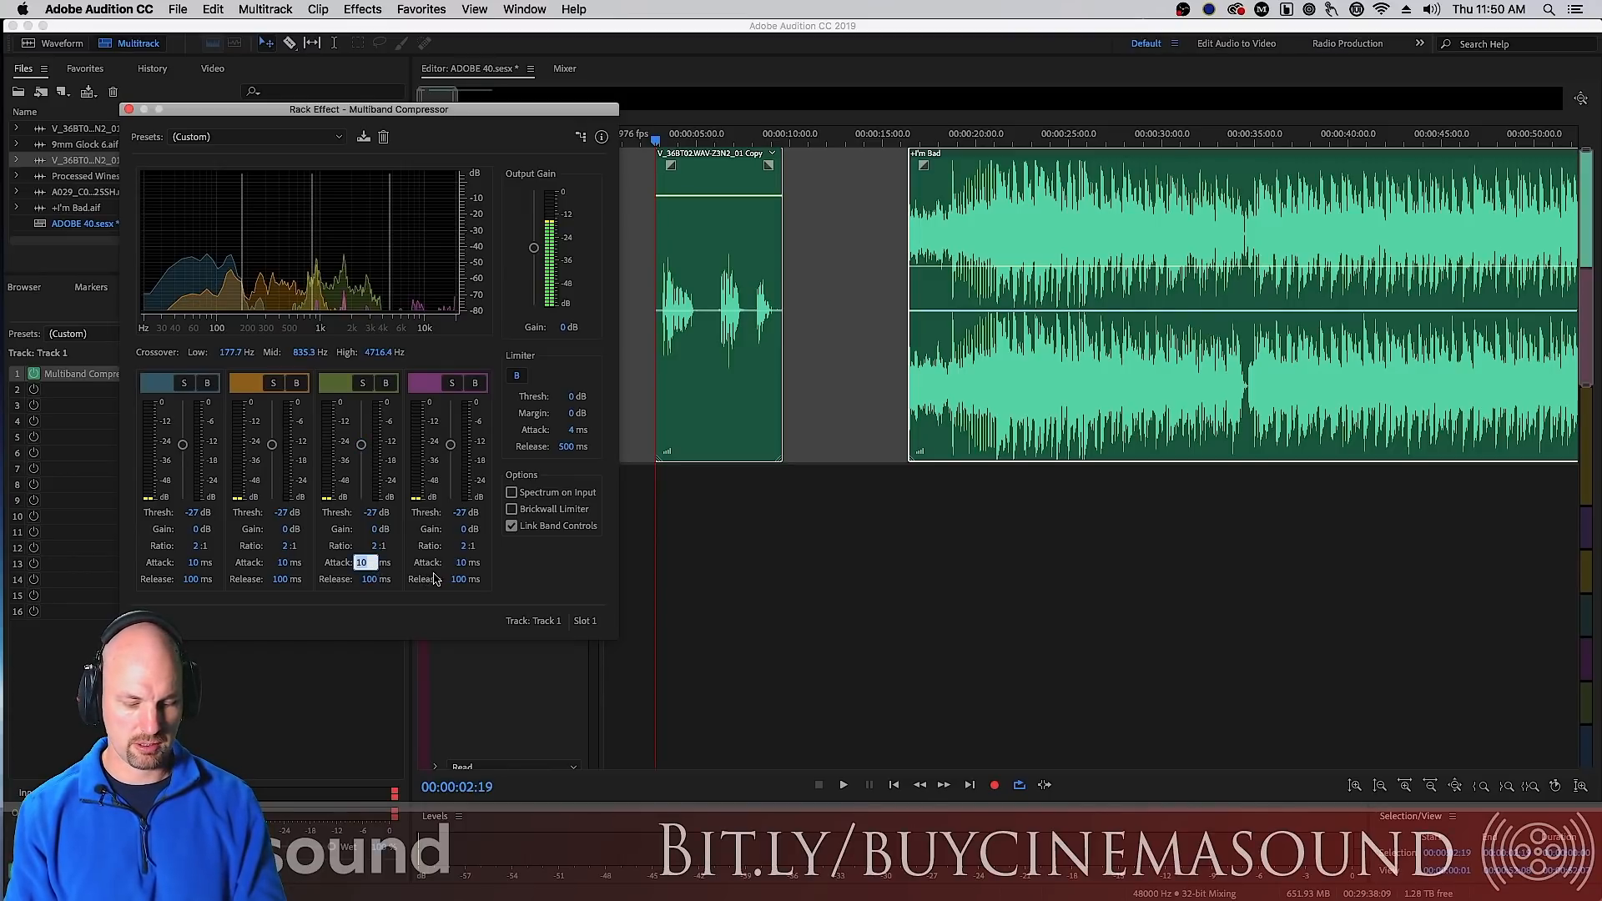
key(Return)
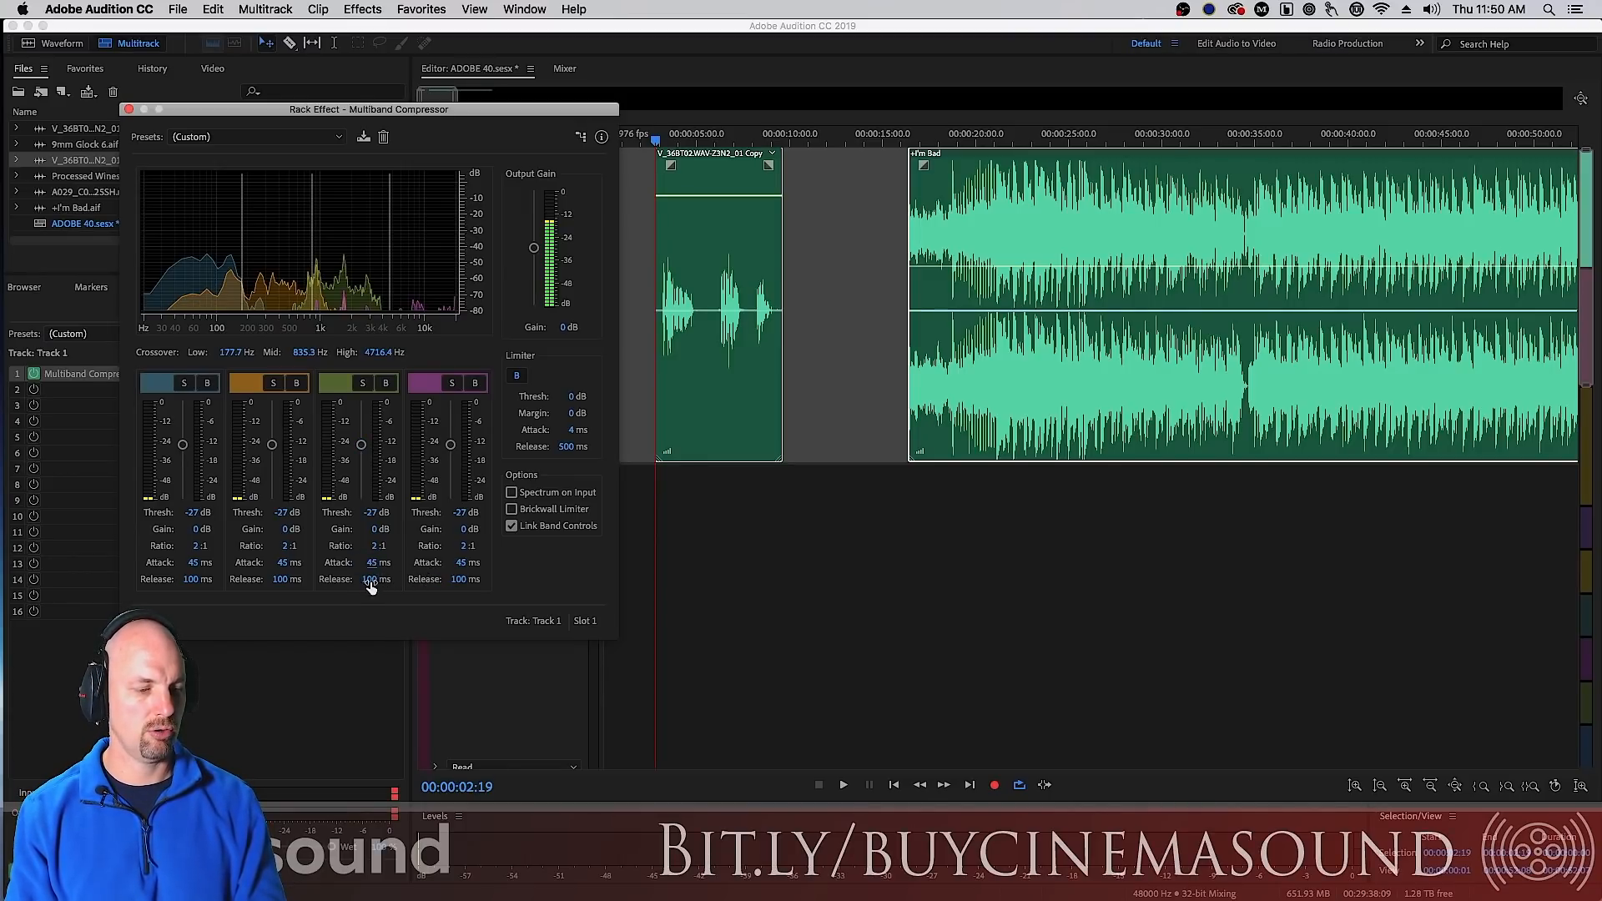
click(373, 580)
text(75)
key(Return)
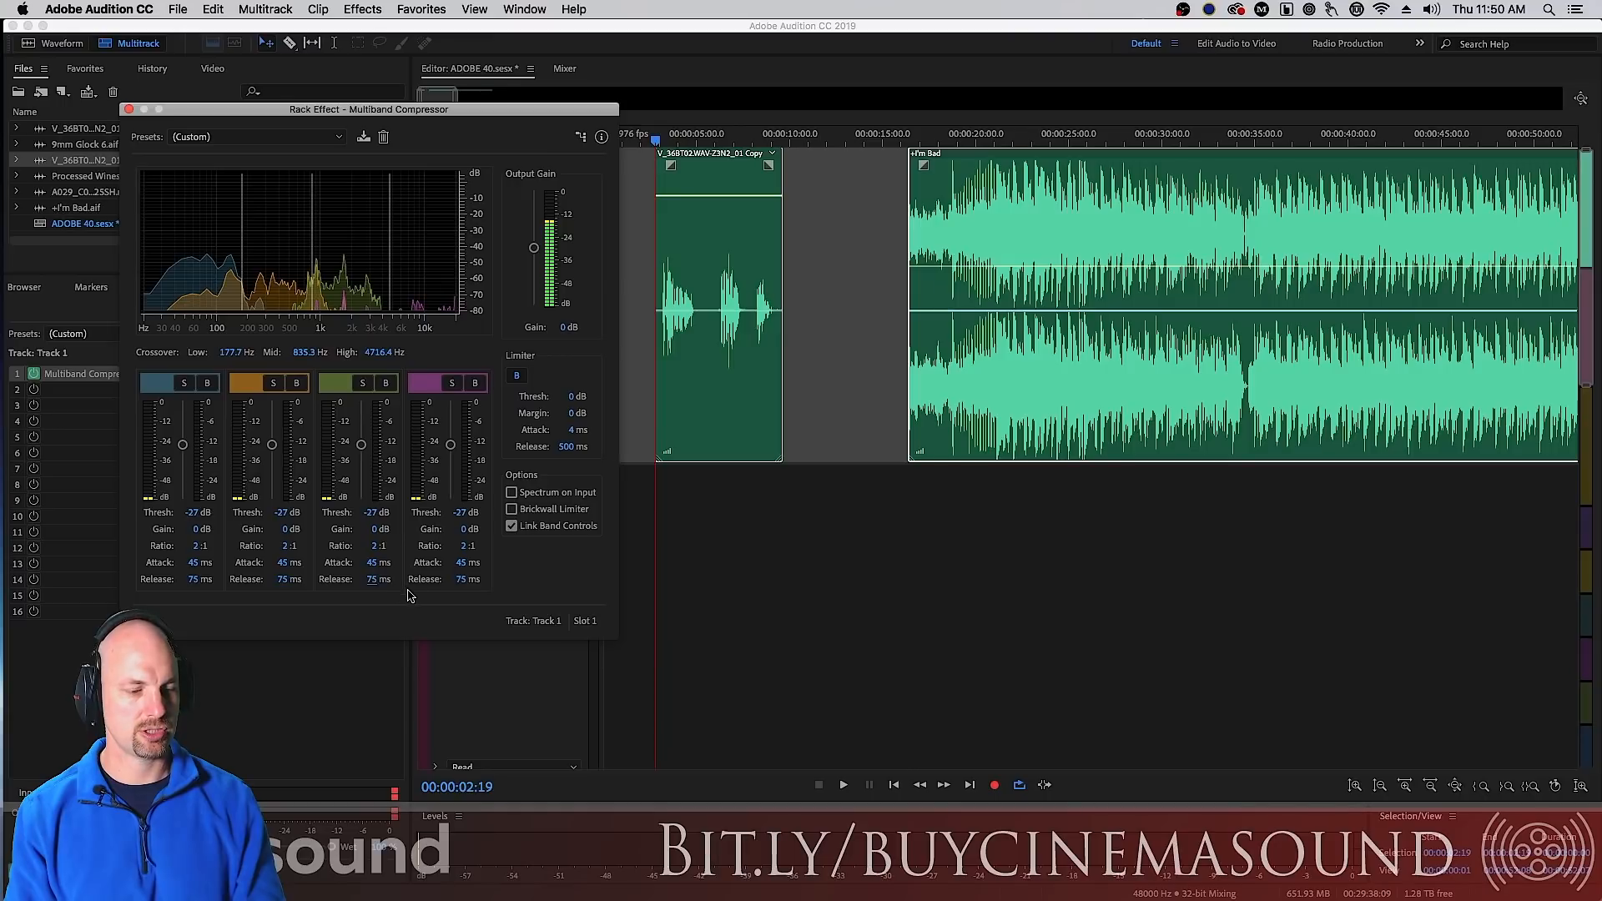
click(373, 547)
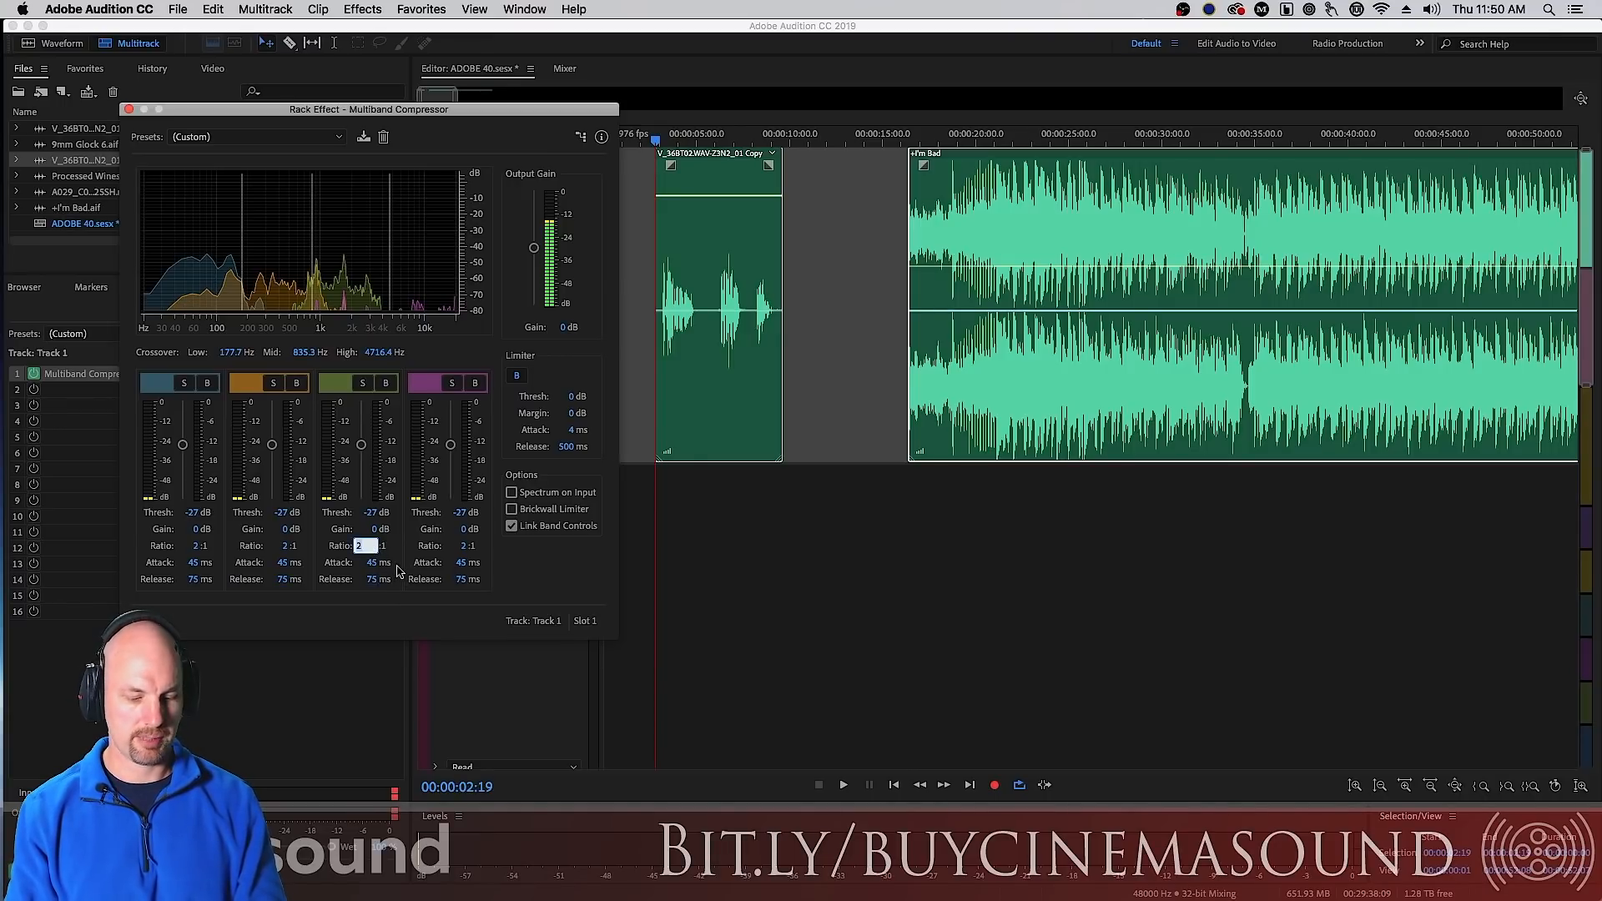
key(Return)
- Play the voice clip, lower the linked band thresholds to -34 dB, and play the clip again
key(space)
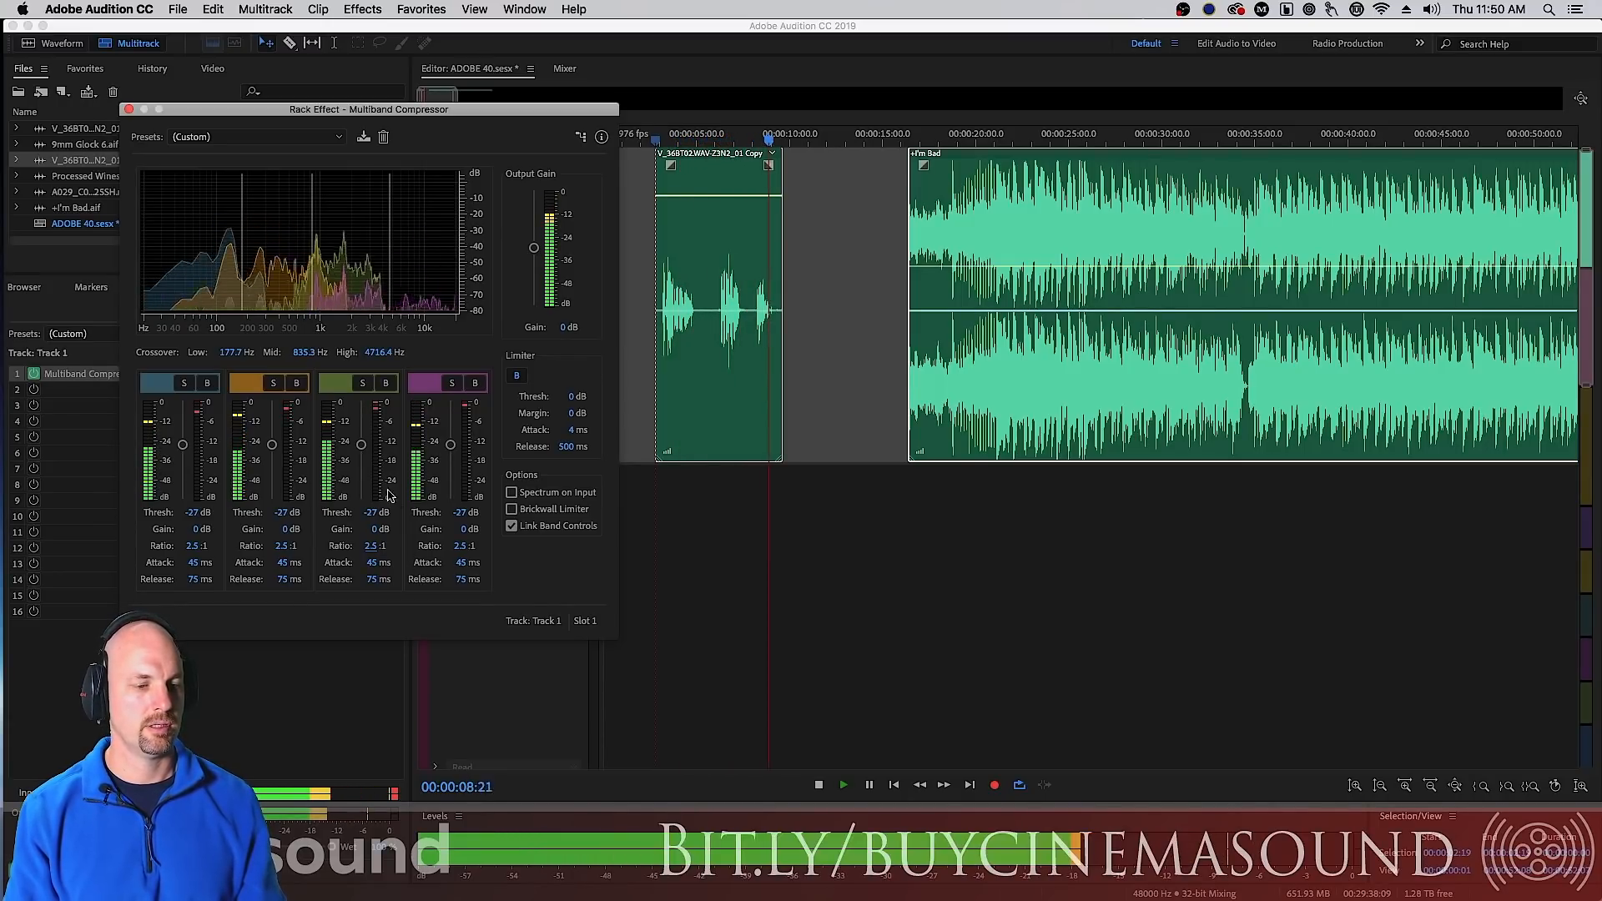
key(space)
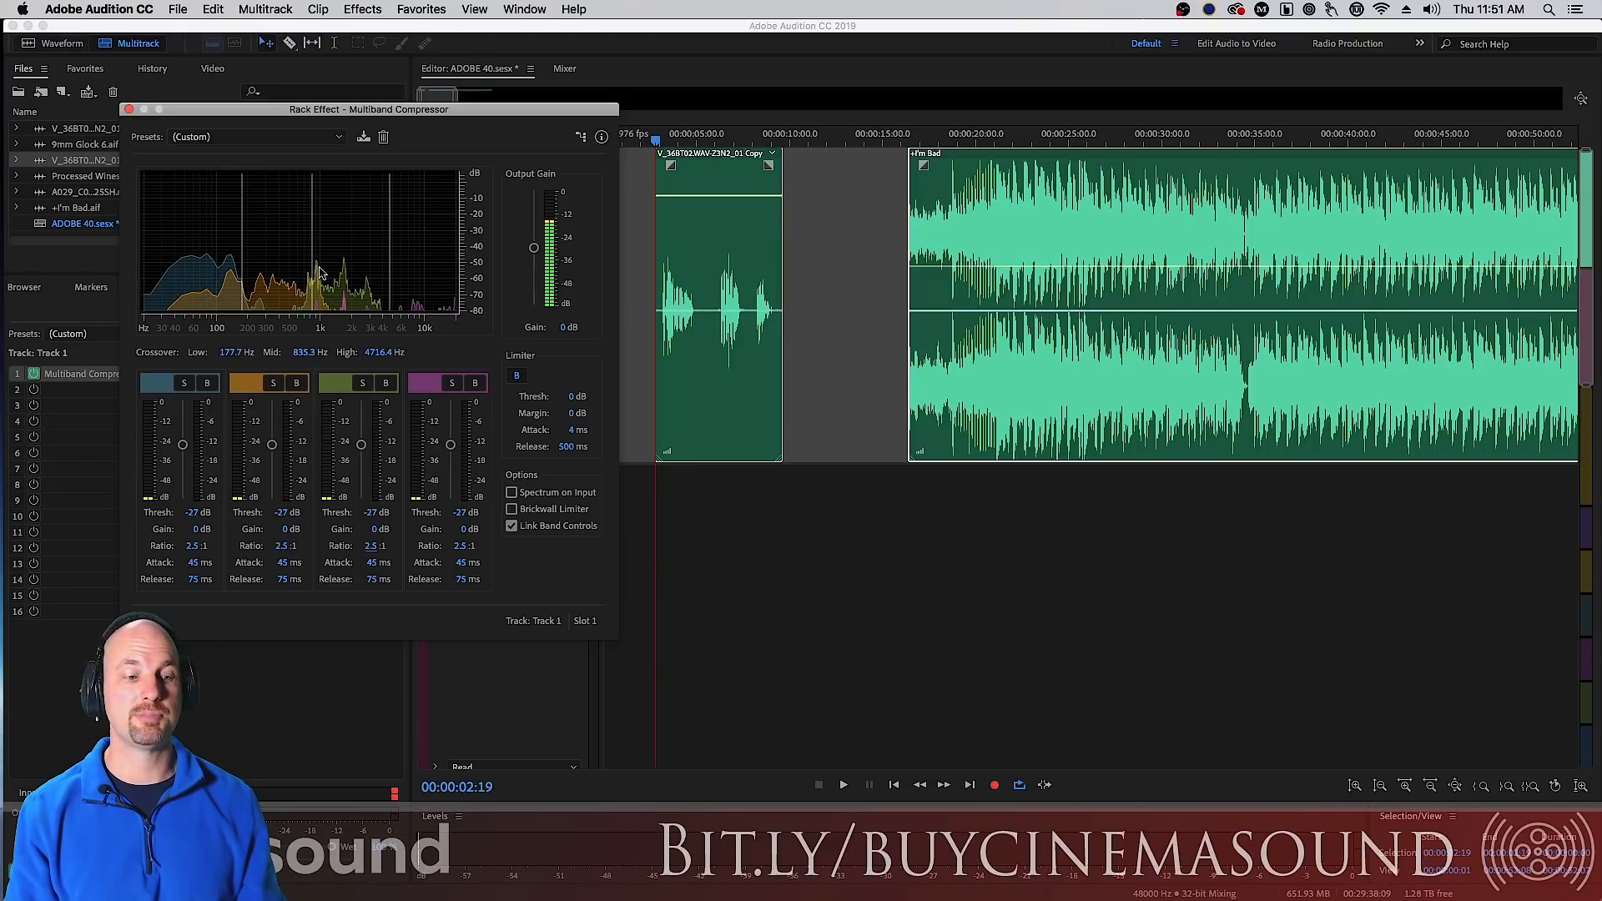
drag(360, 446, 361, 457)
key(space)
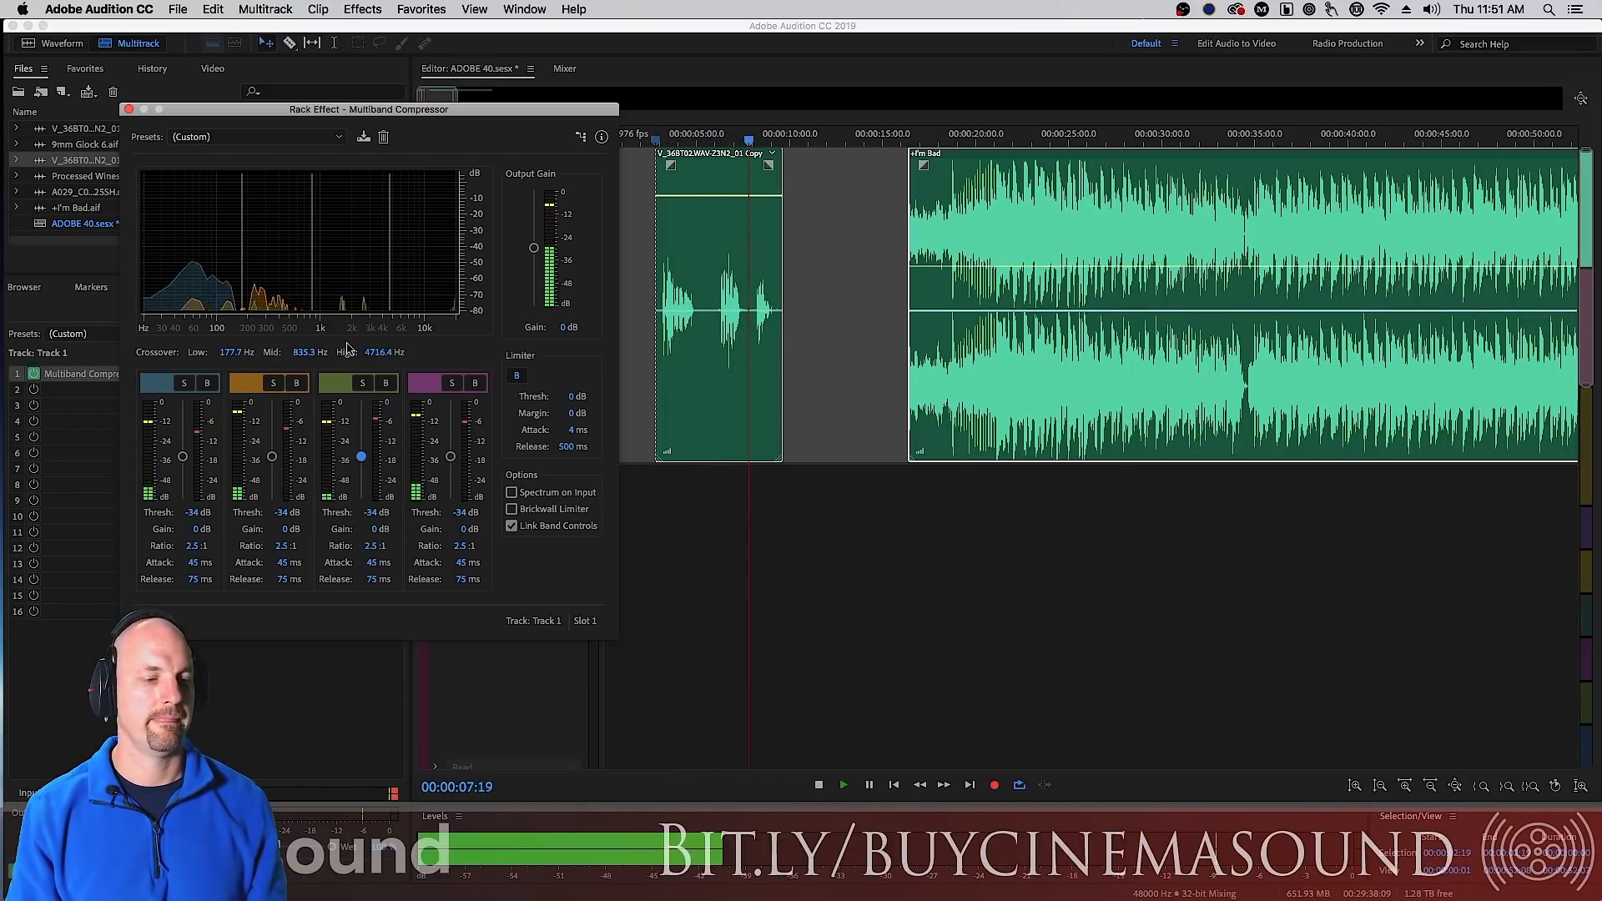
key(space)
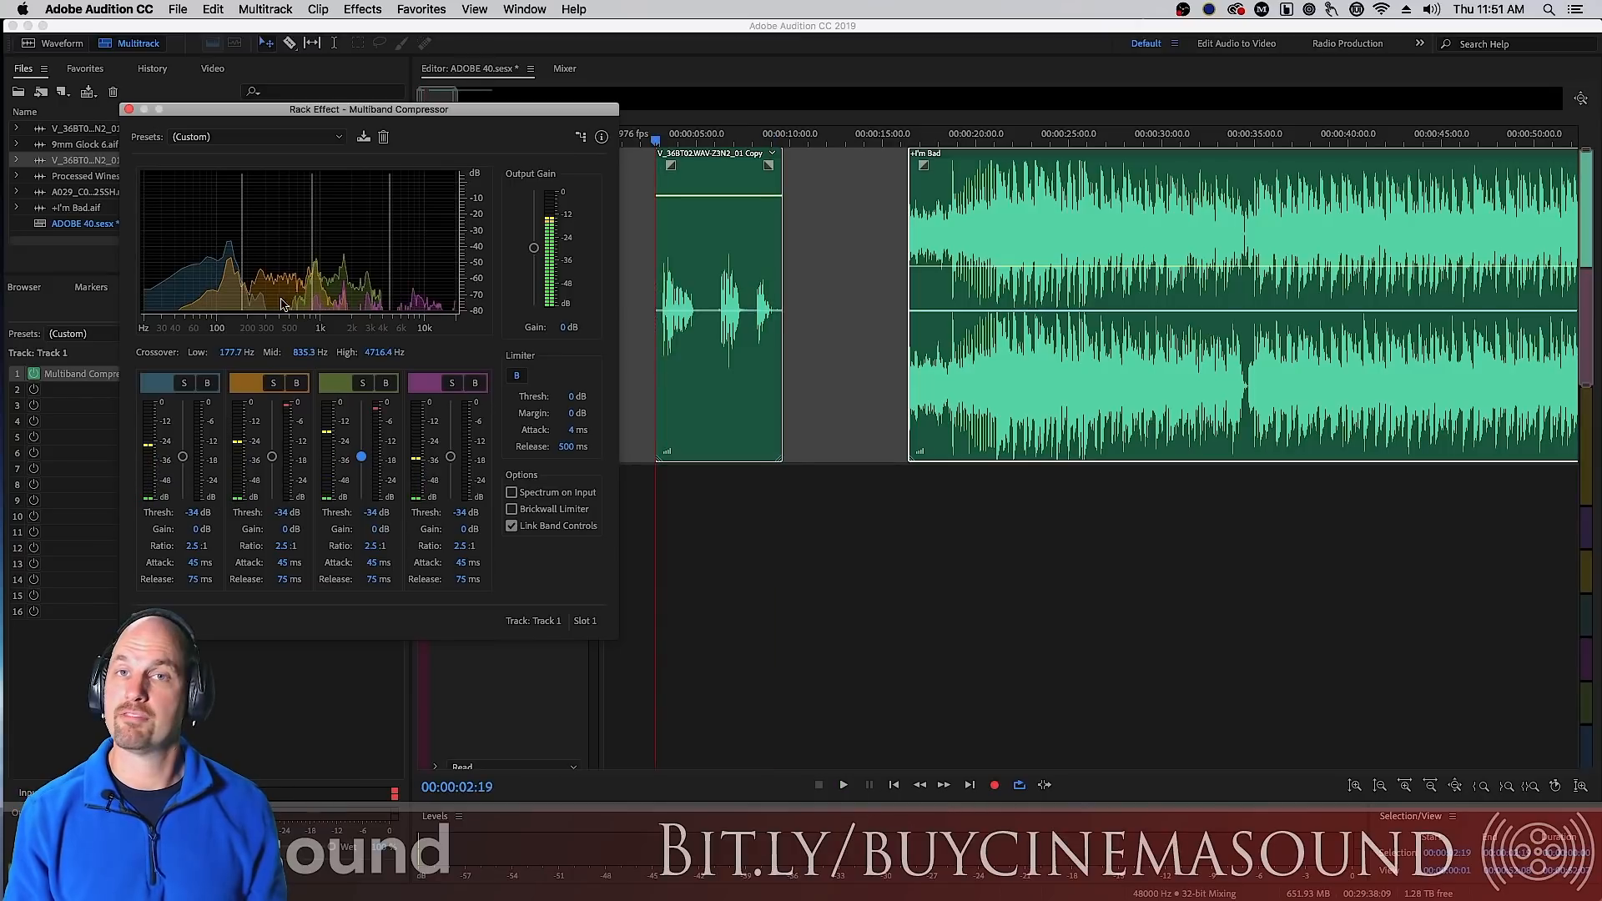
- Set the crossovers to about 263.9 Hz low, 1104.9 Hz mid and 4181 Hz high, and play the voice clip
mouse_move(242, 237)
mouse_down()
mouse_move(222, 237)
mouse_move(259, 236)
mouse_up()
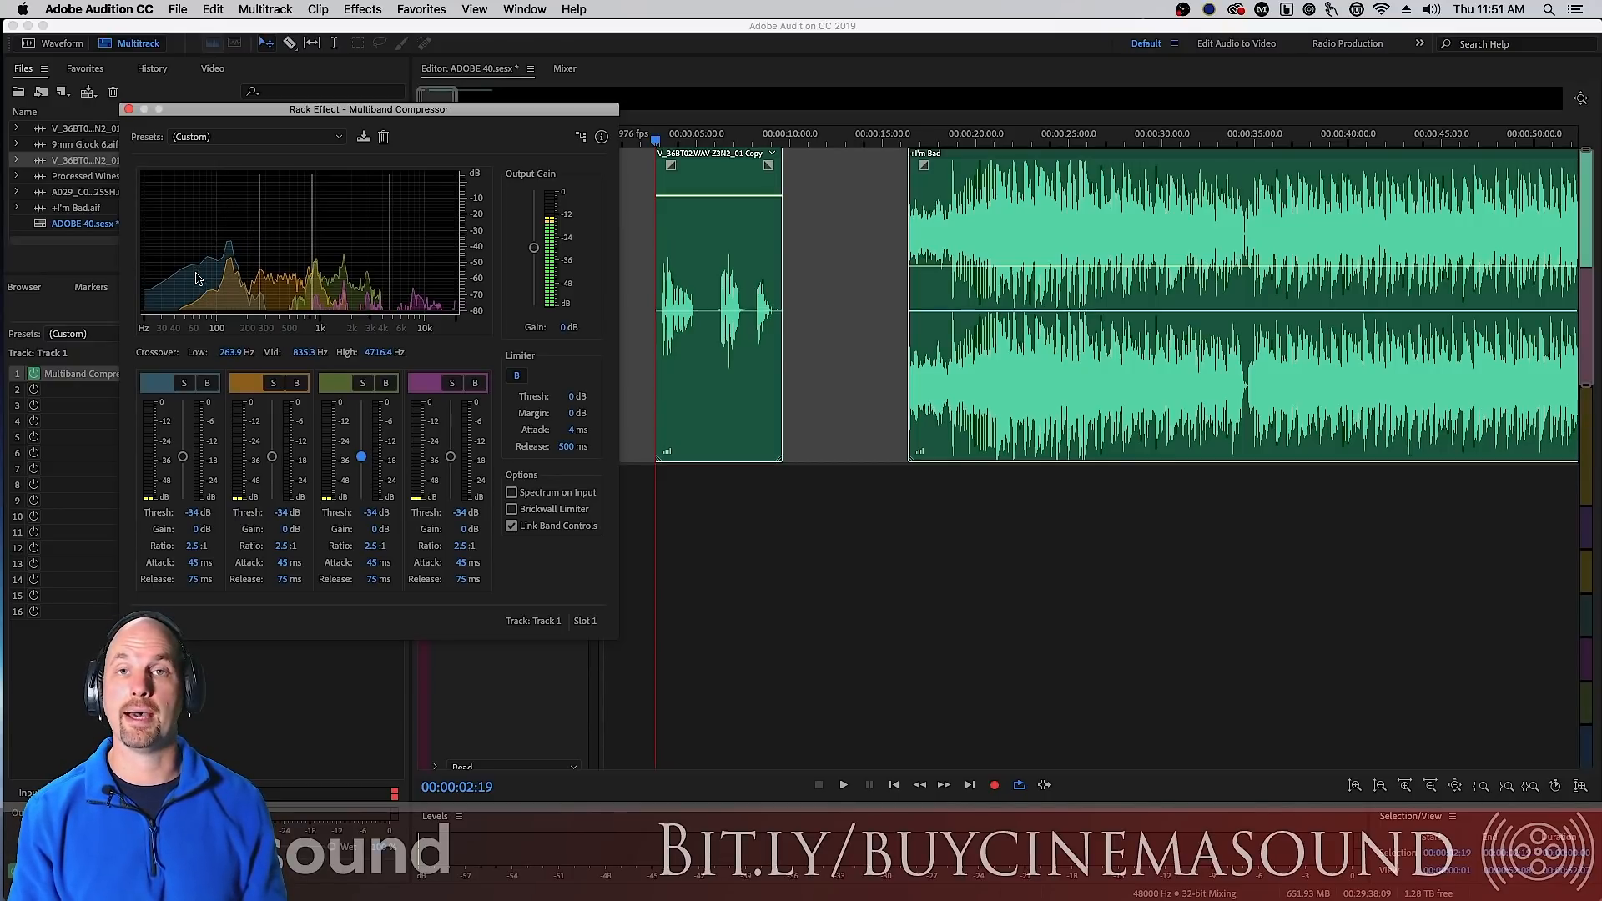
drag(312, 229, 324, 228)
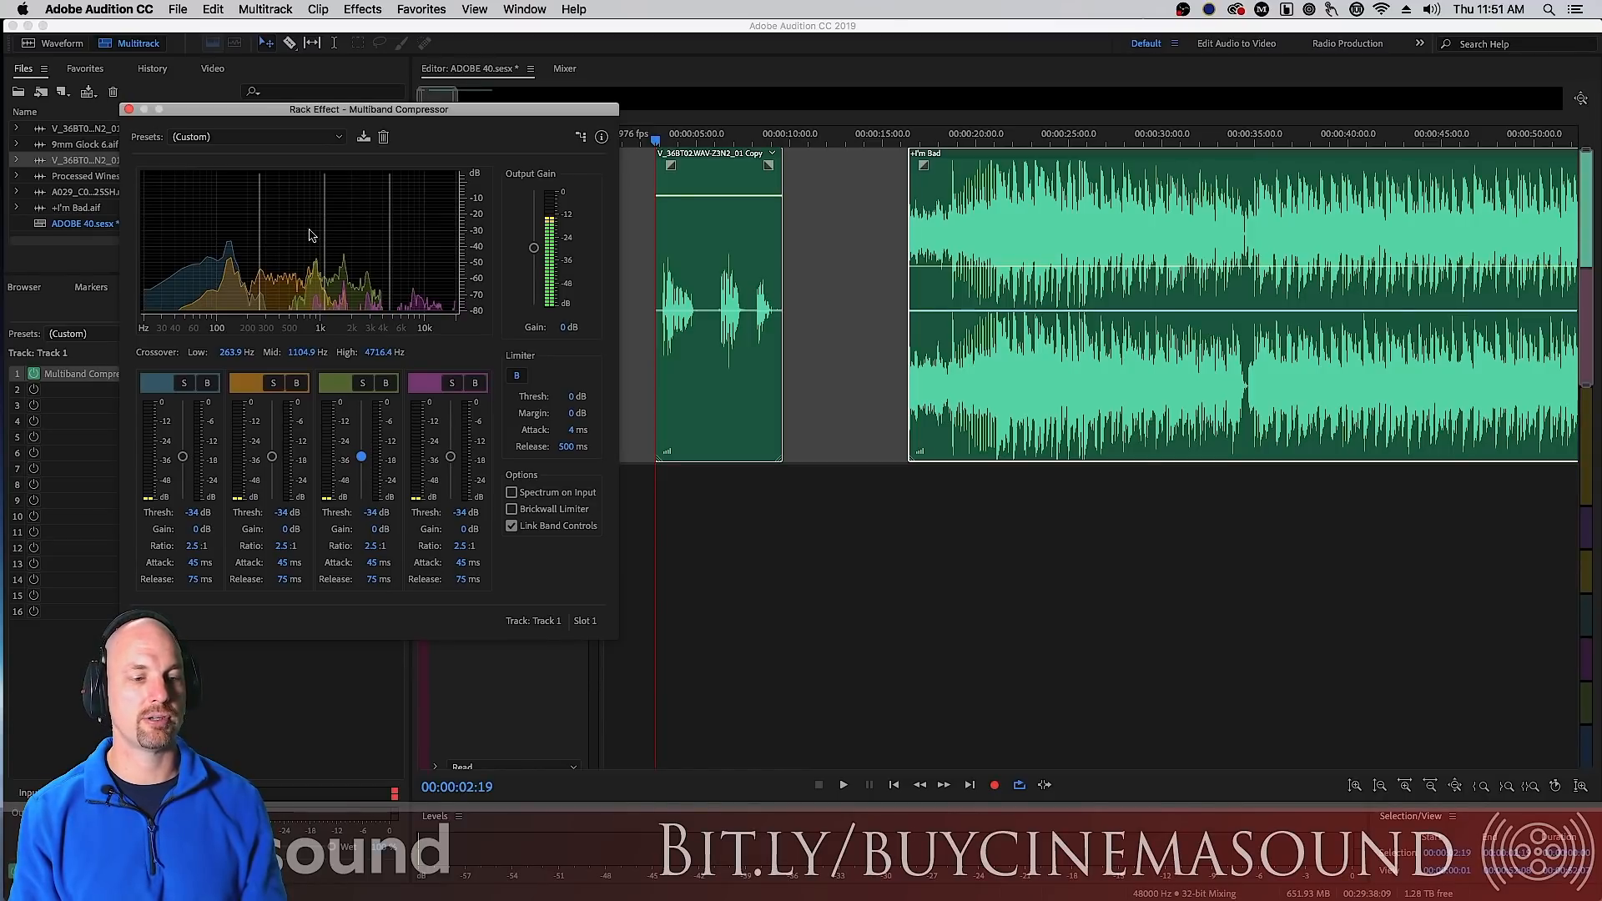
drag(391, 231, 387, 230)
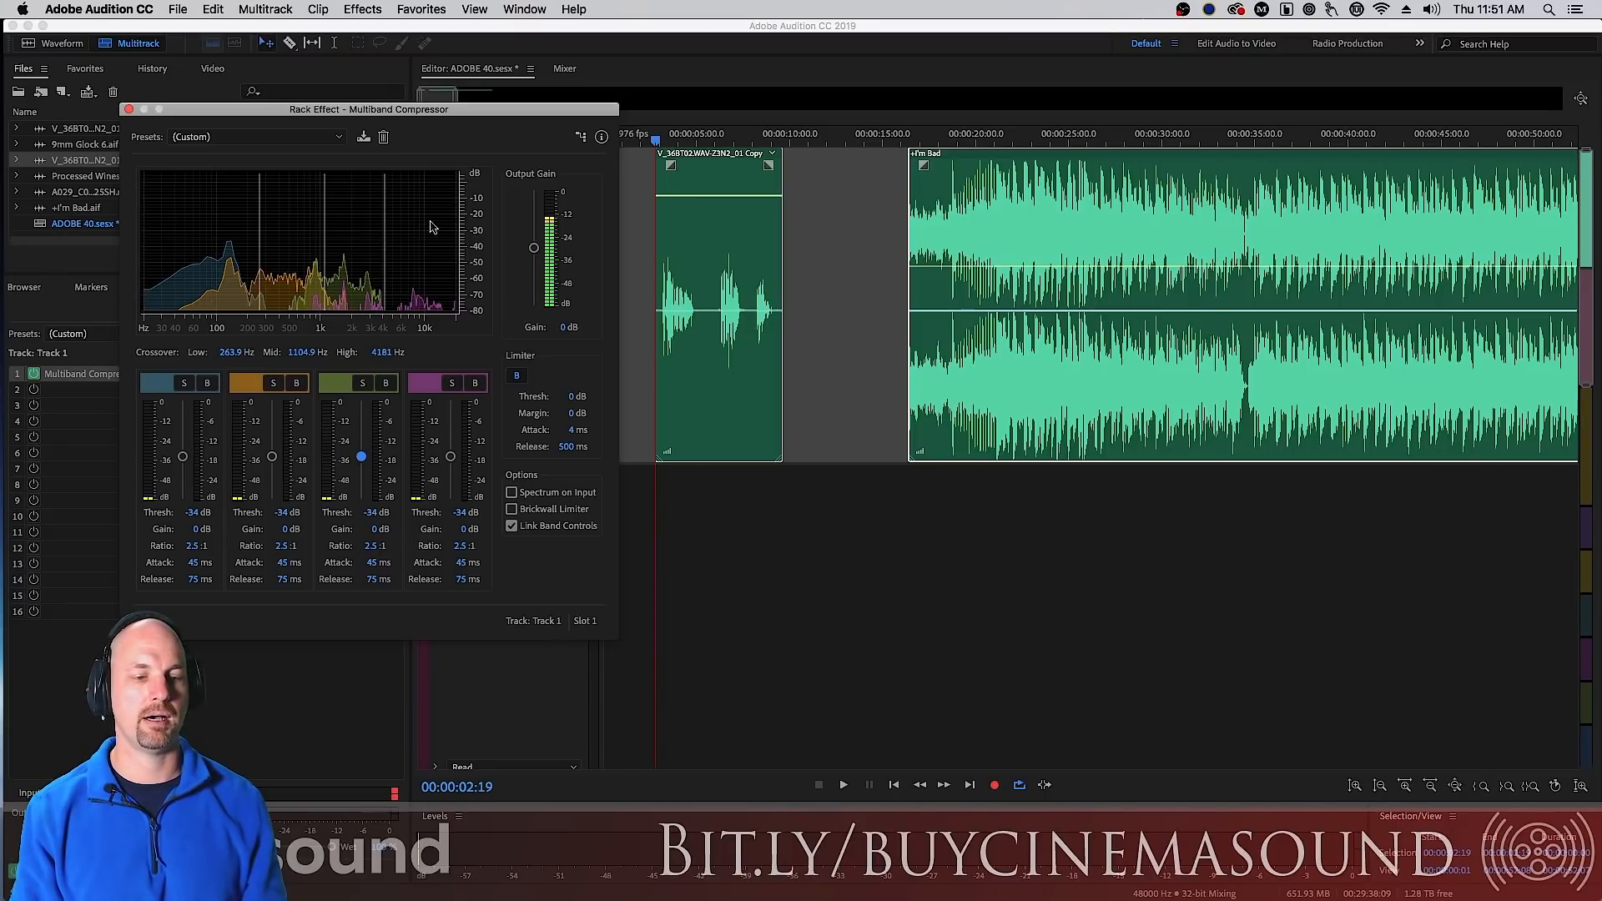
key(space)
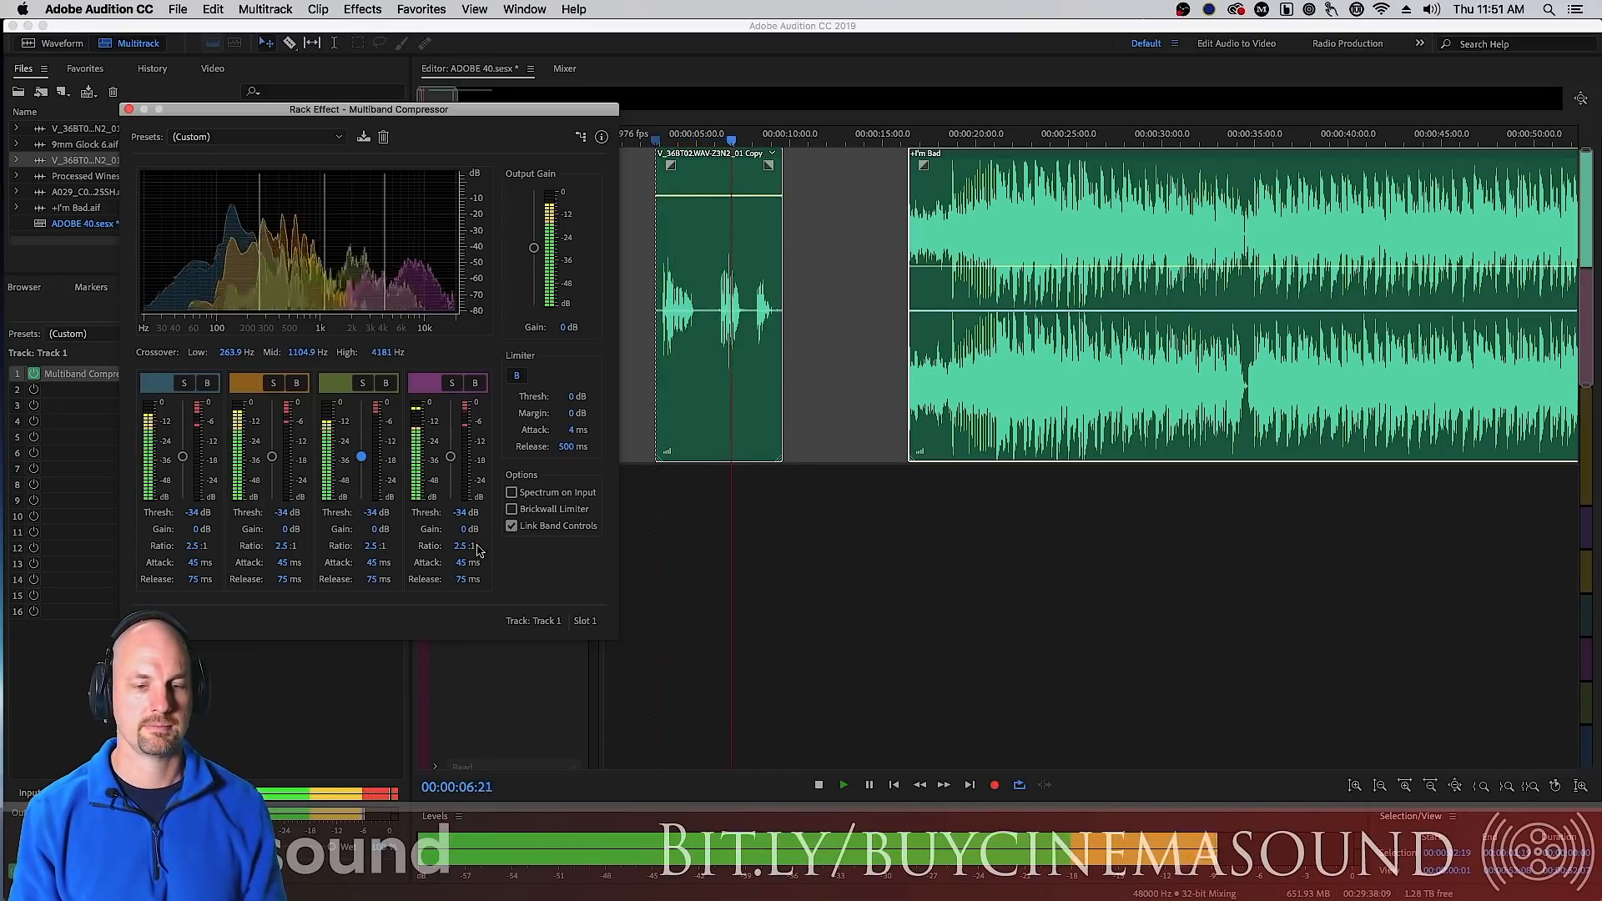
key(space)
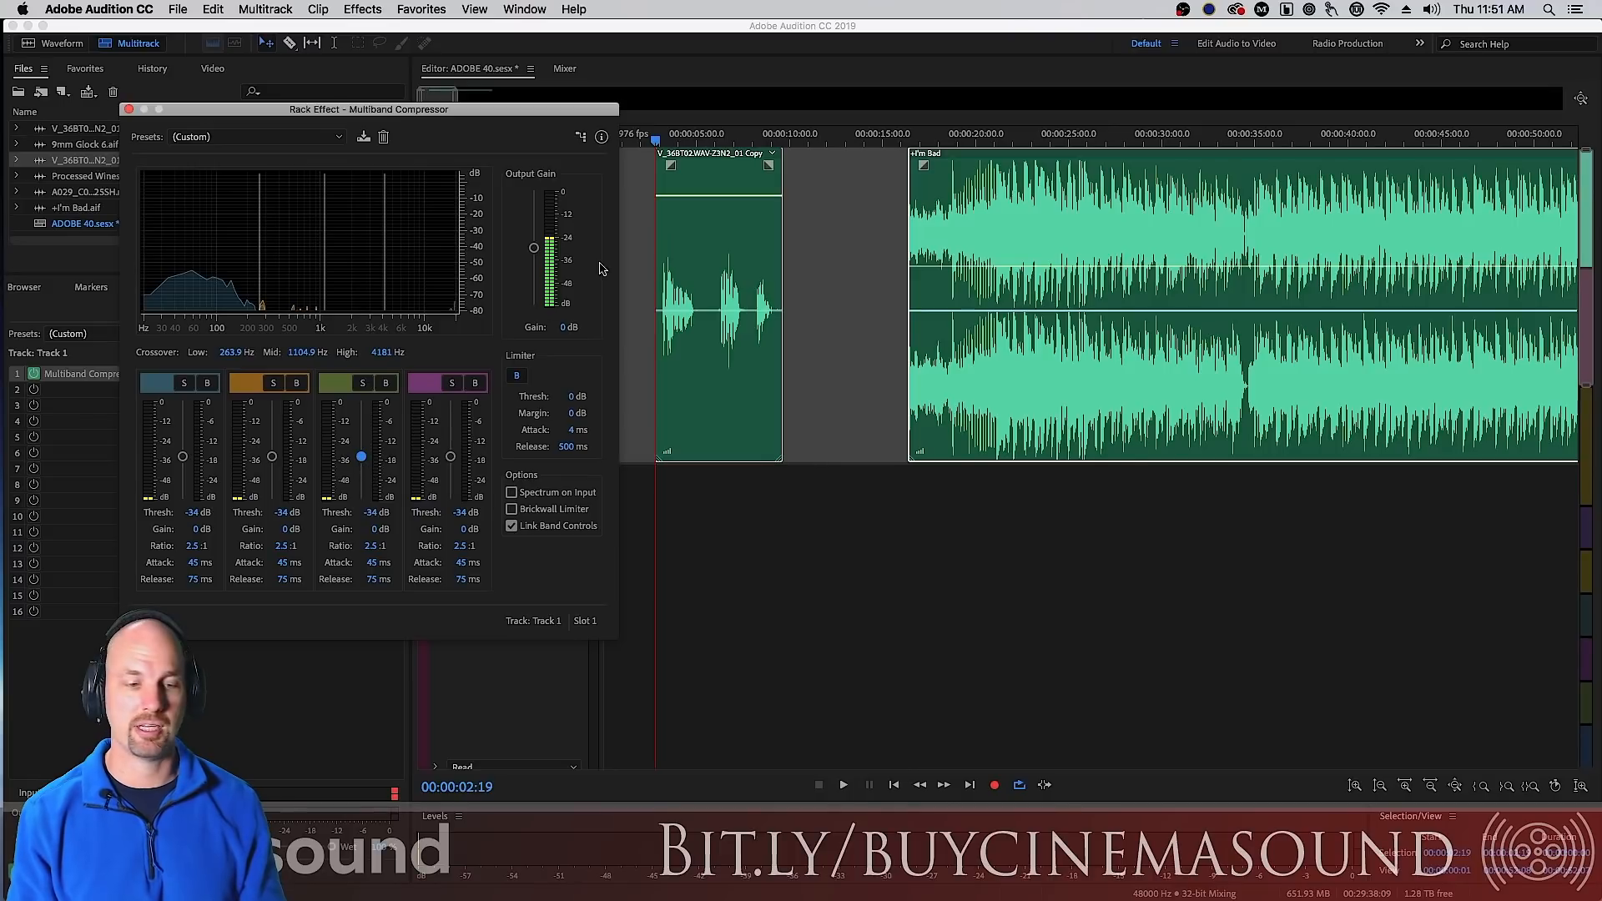
- Raise the compressor's output gain to 6 dB and play the voice clip
drag(535, 249, 534, 239)
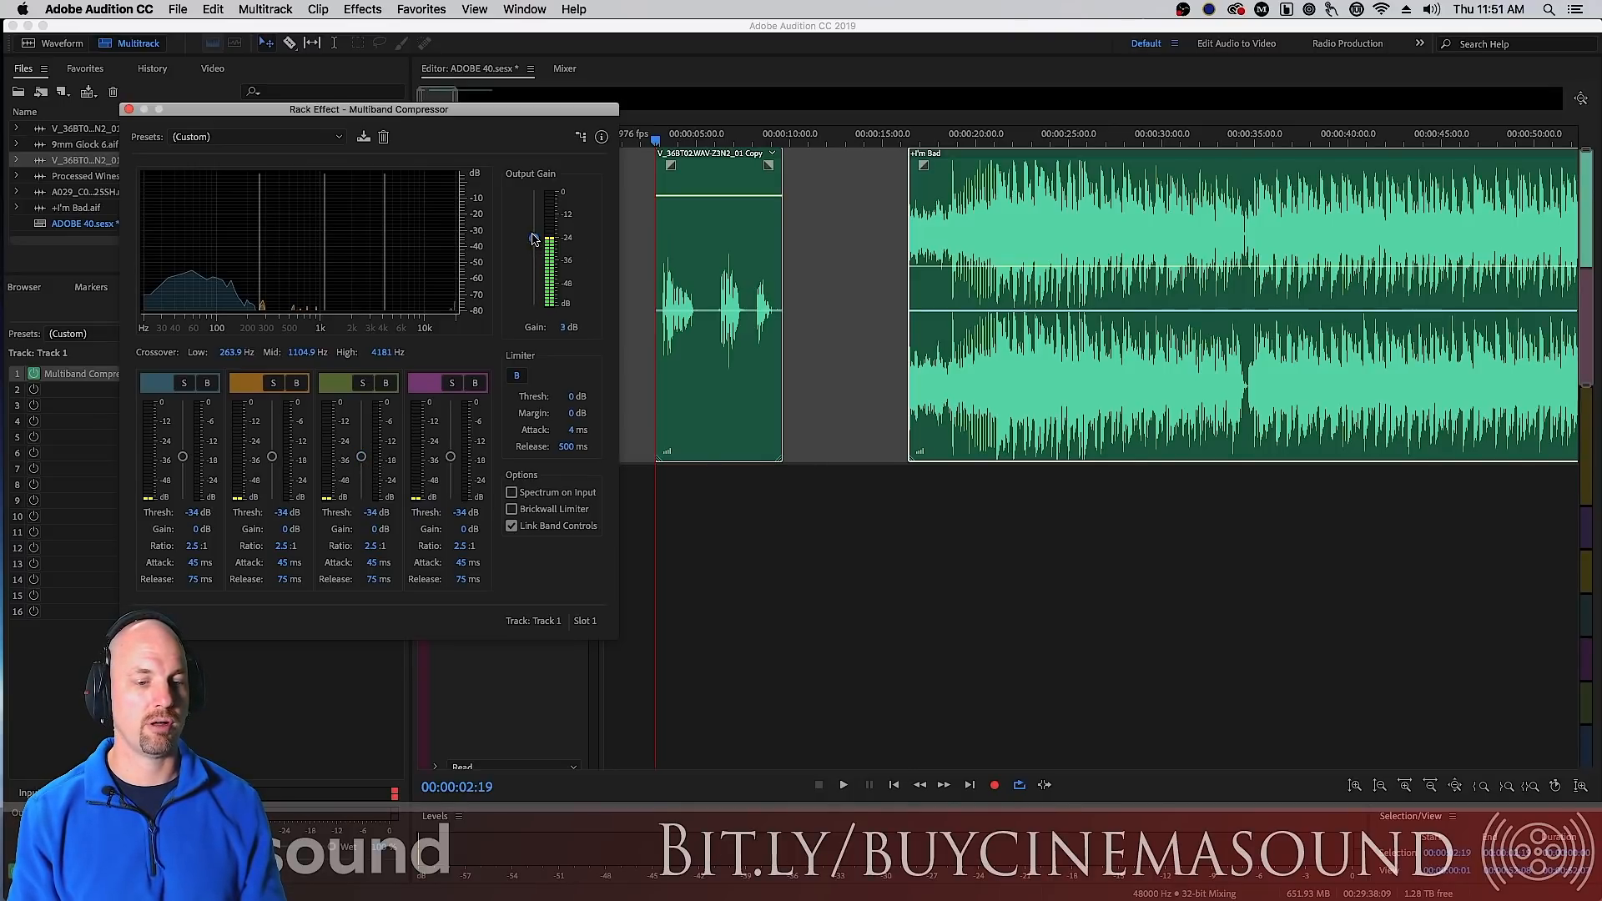
key(space)
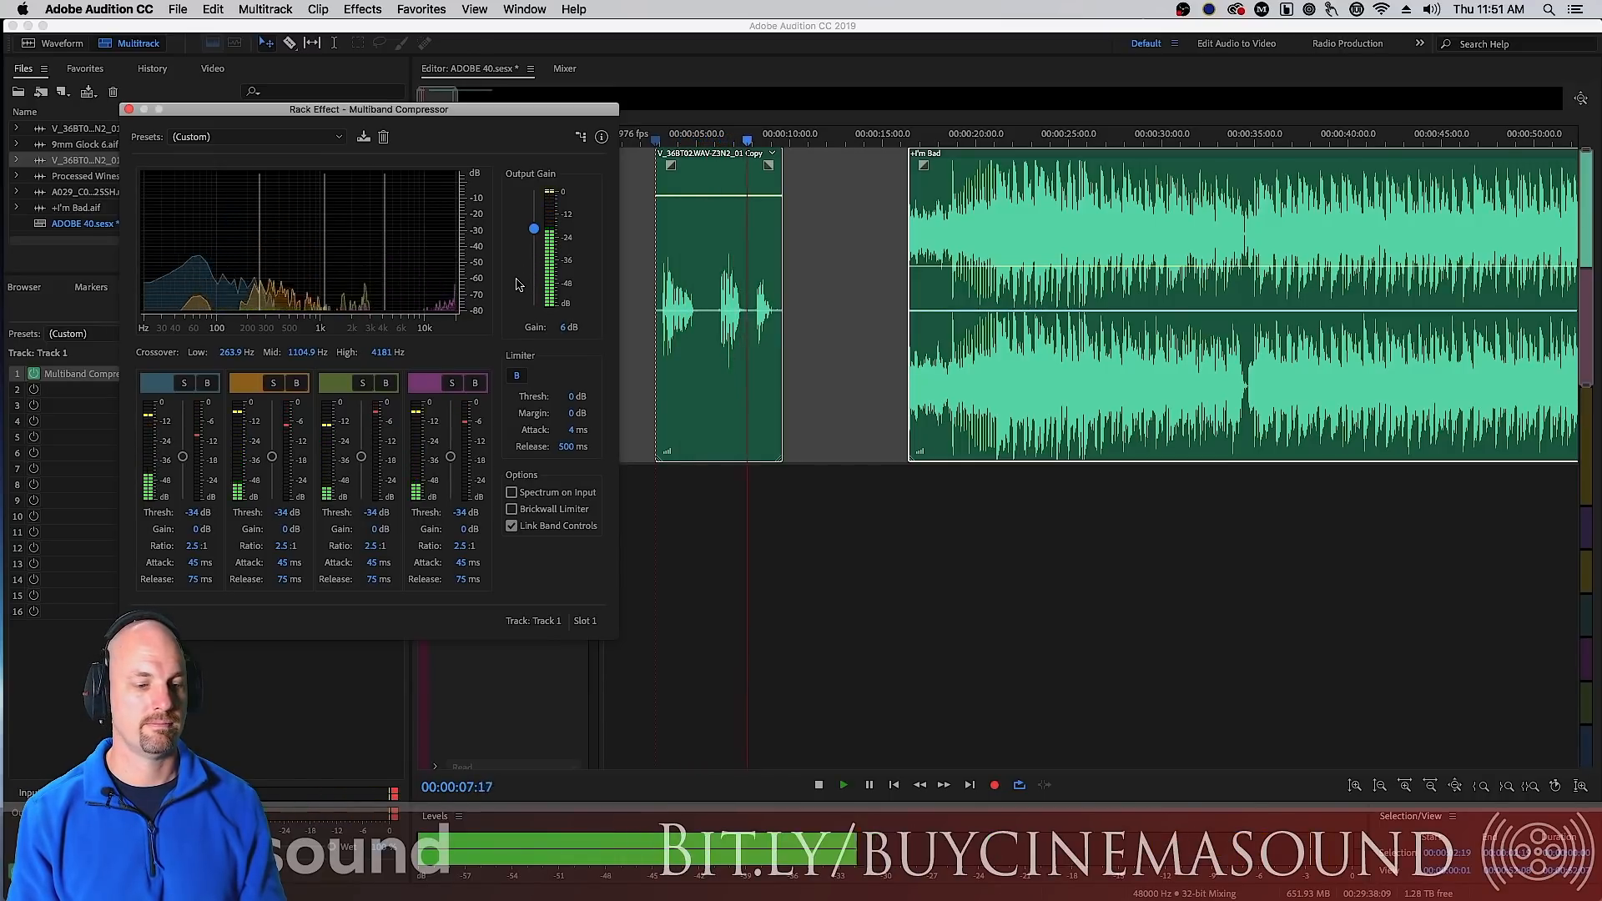
key(space)
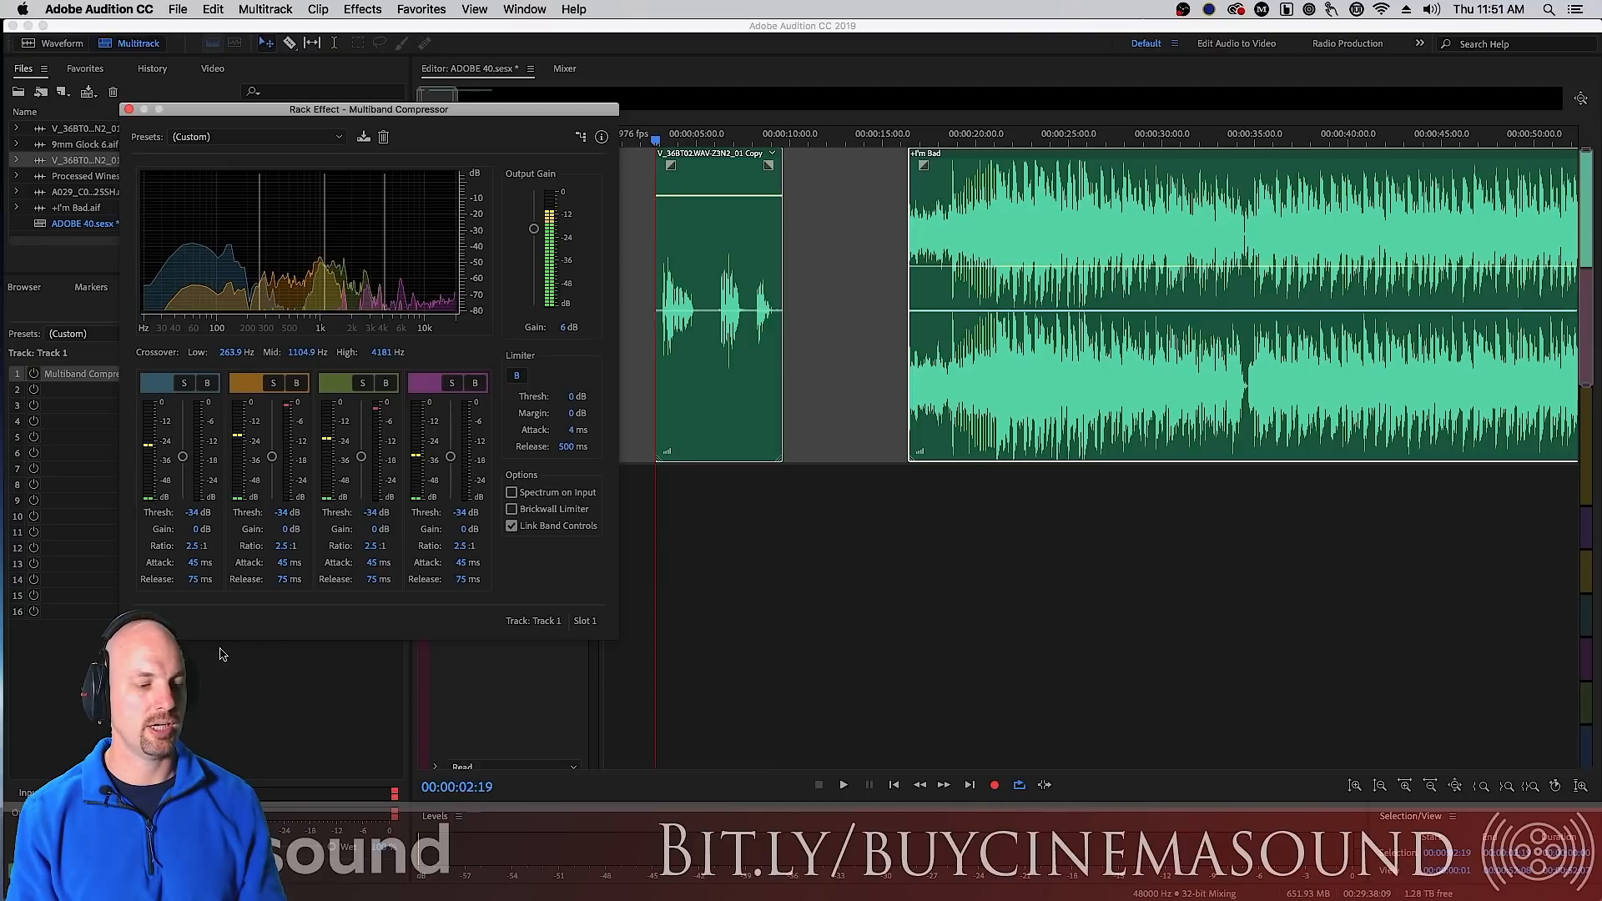
- Compare the voice clip by playing it with the Multiband Compressor switched off and again with it on
key(space)
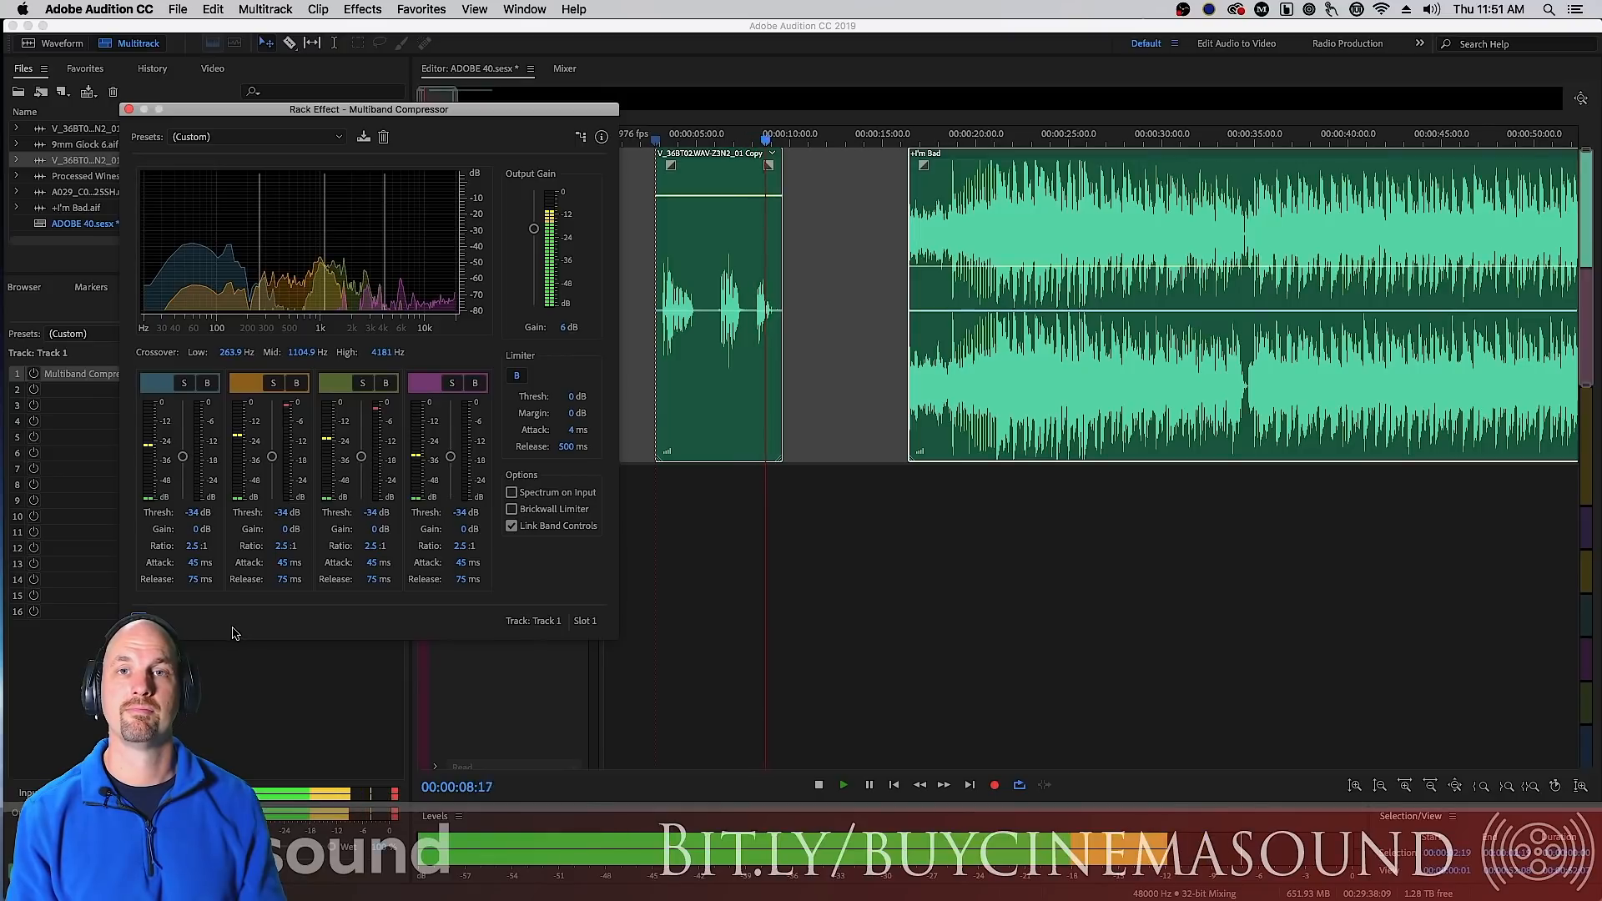
key(space)
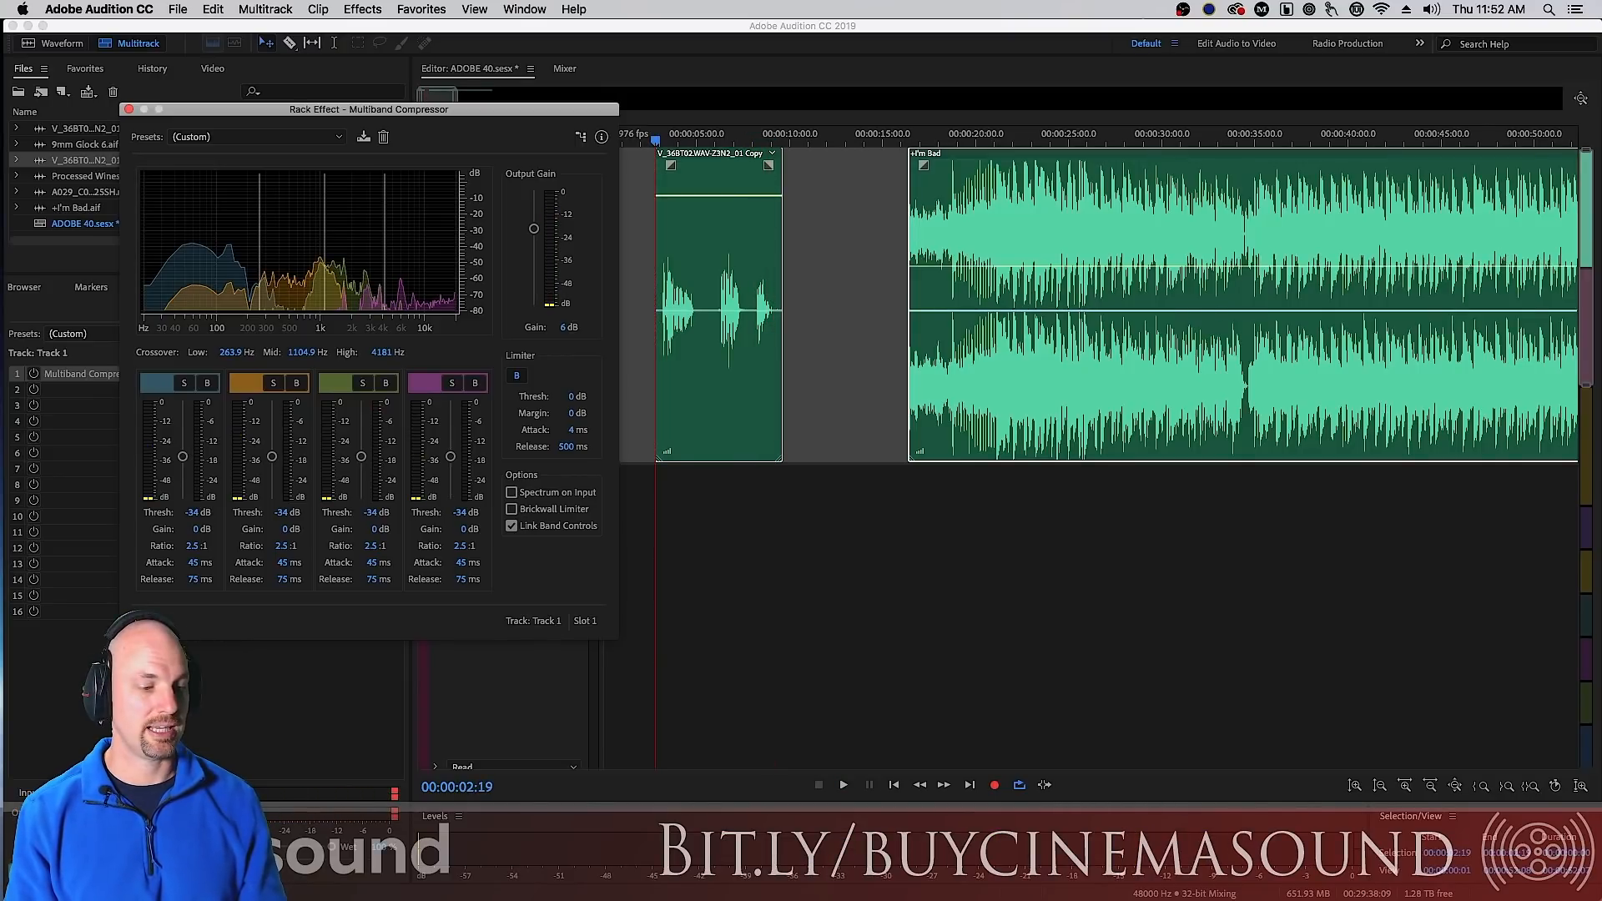
key(space)
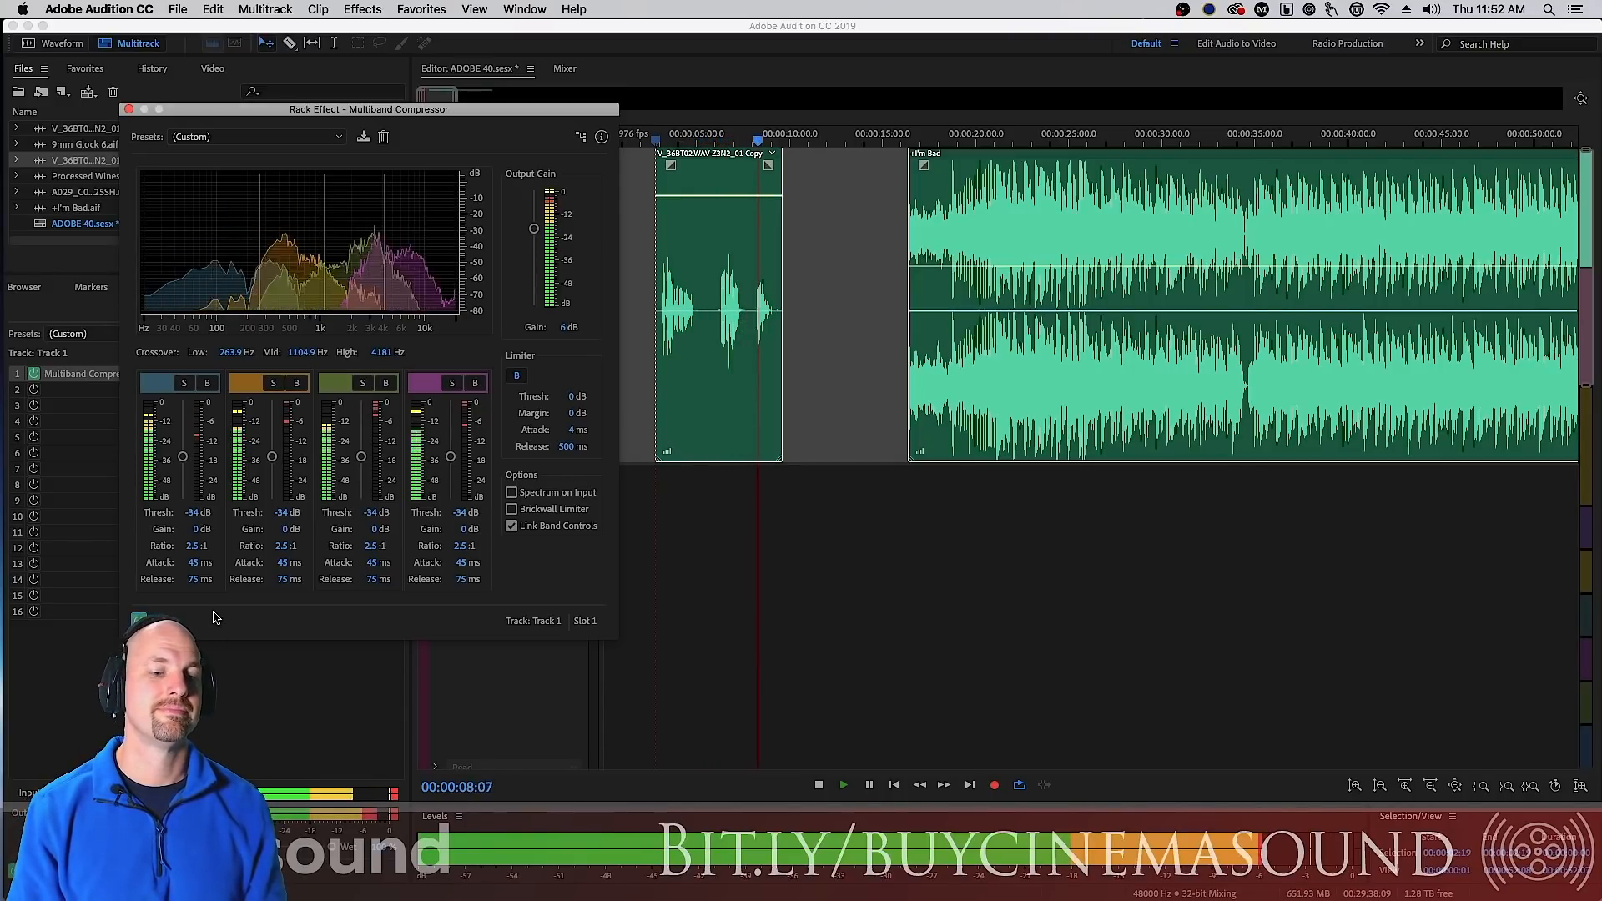
key(space)
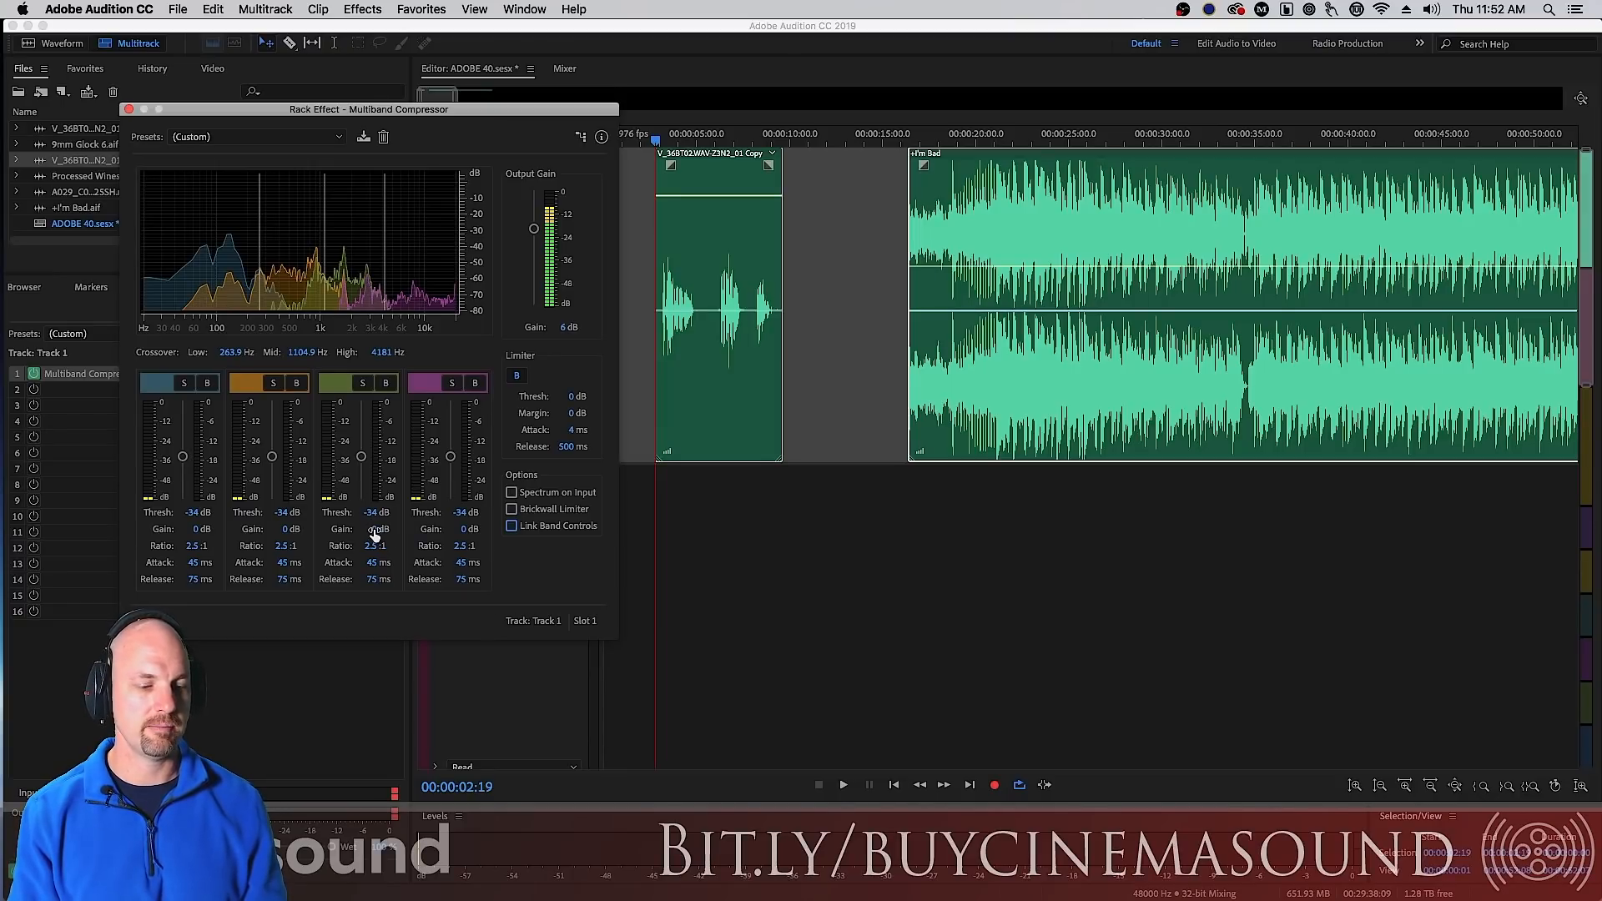
- With the bands unlinked, set the third band's gain to 5.8 dB and the high band's to 8.6 dB, and play the clip
drag(380, 529, 387, 529)
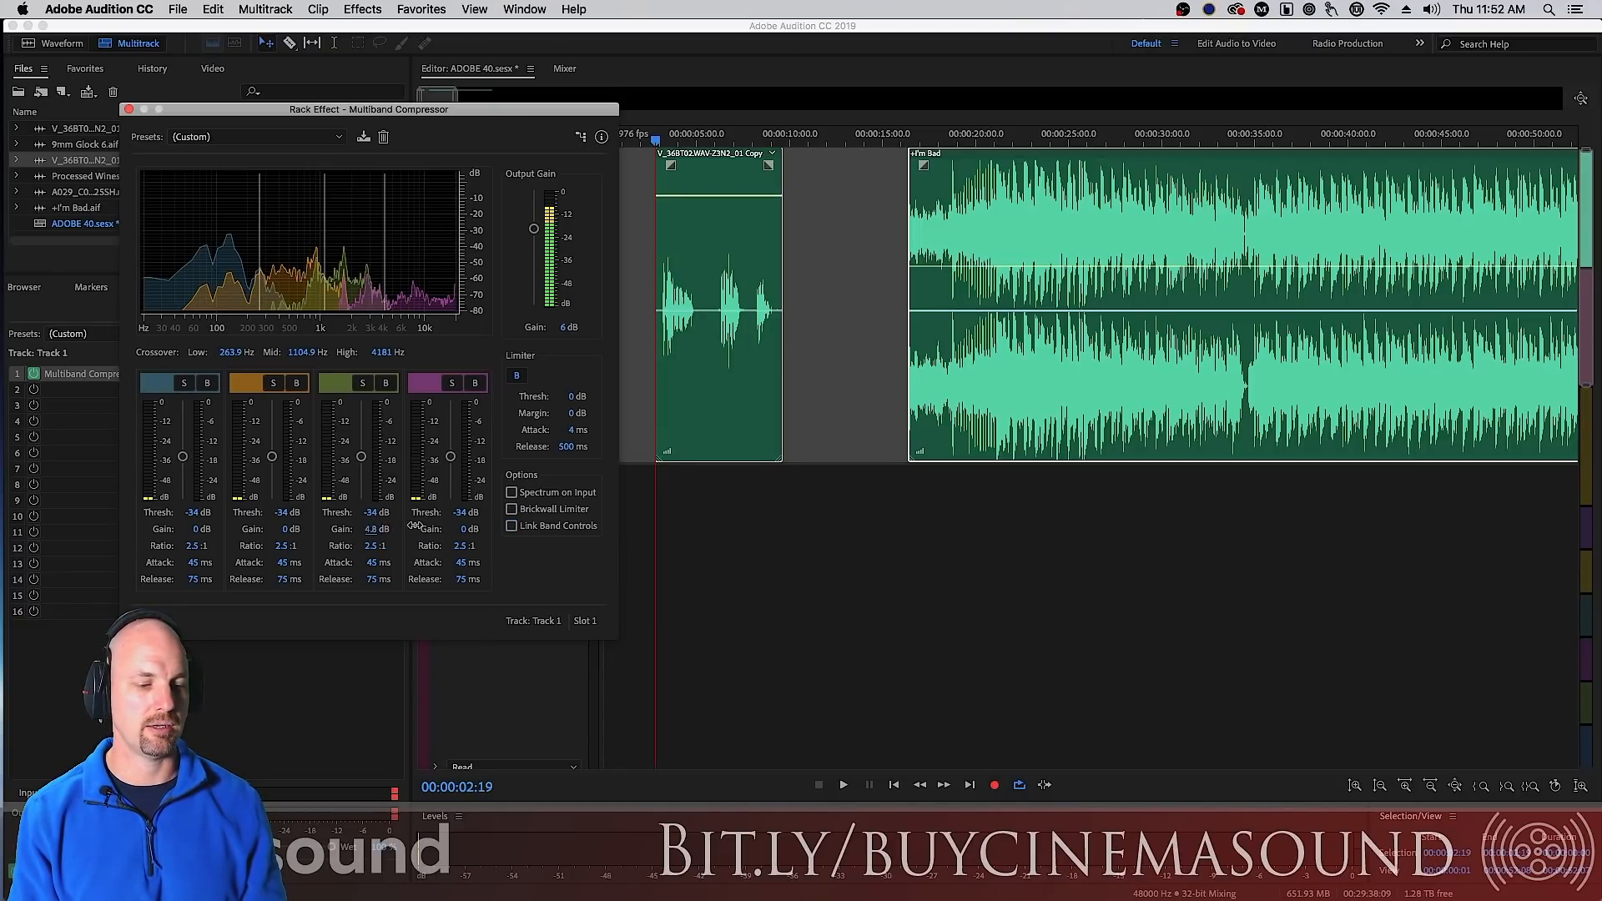
drag(465, 534, 478, 530)
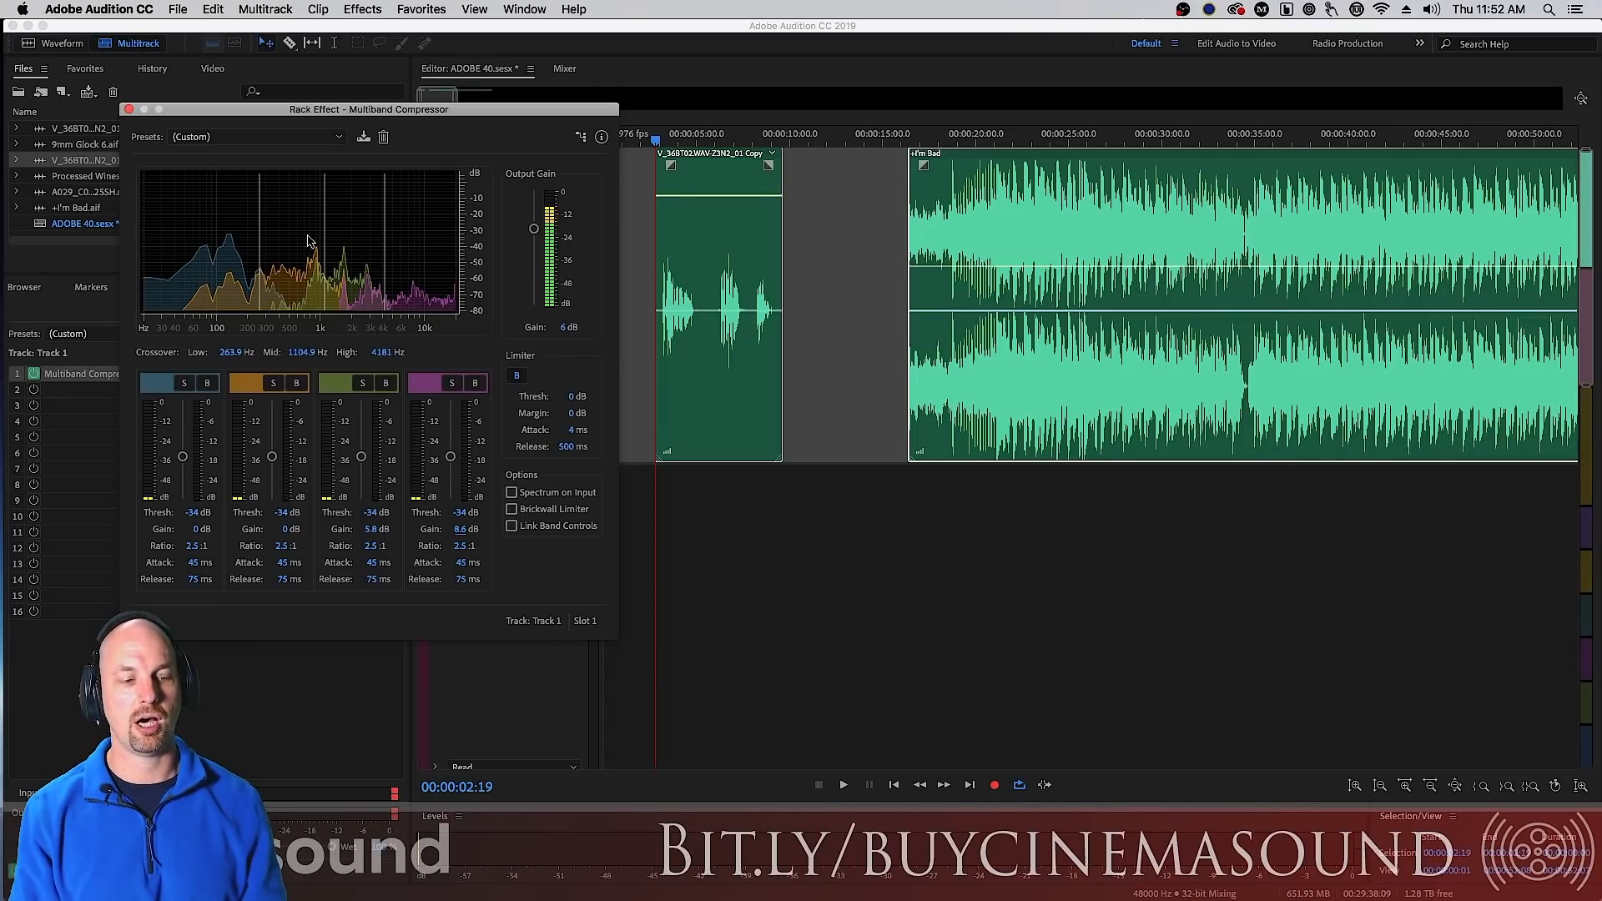
key(space)
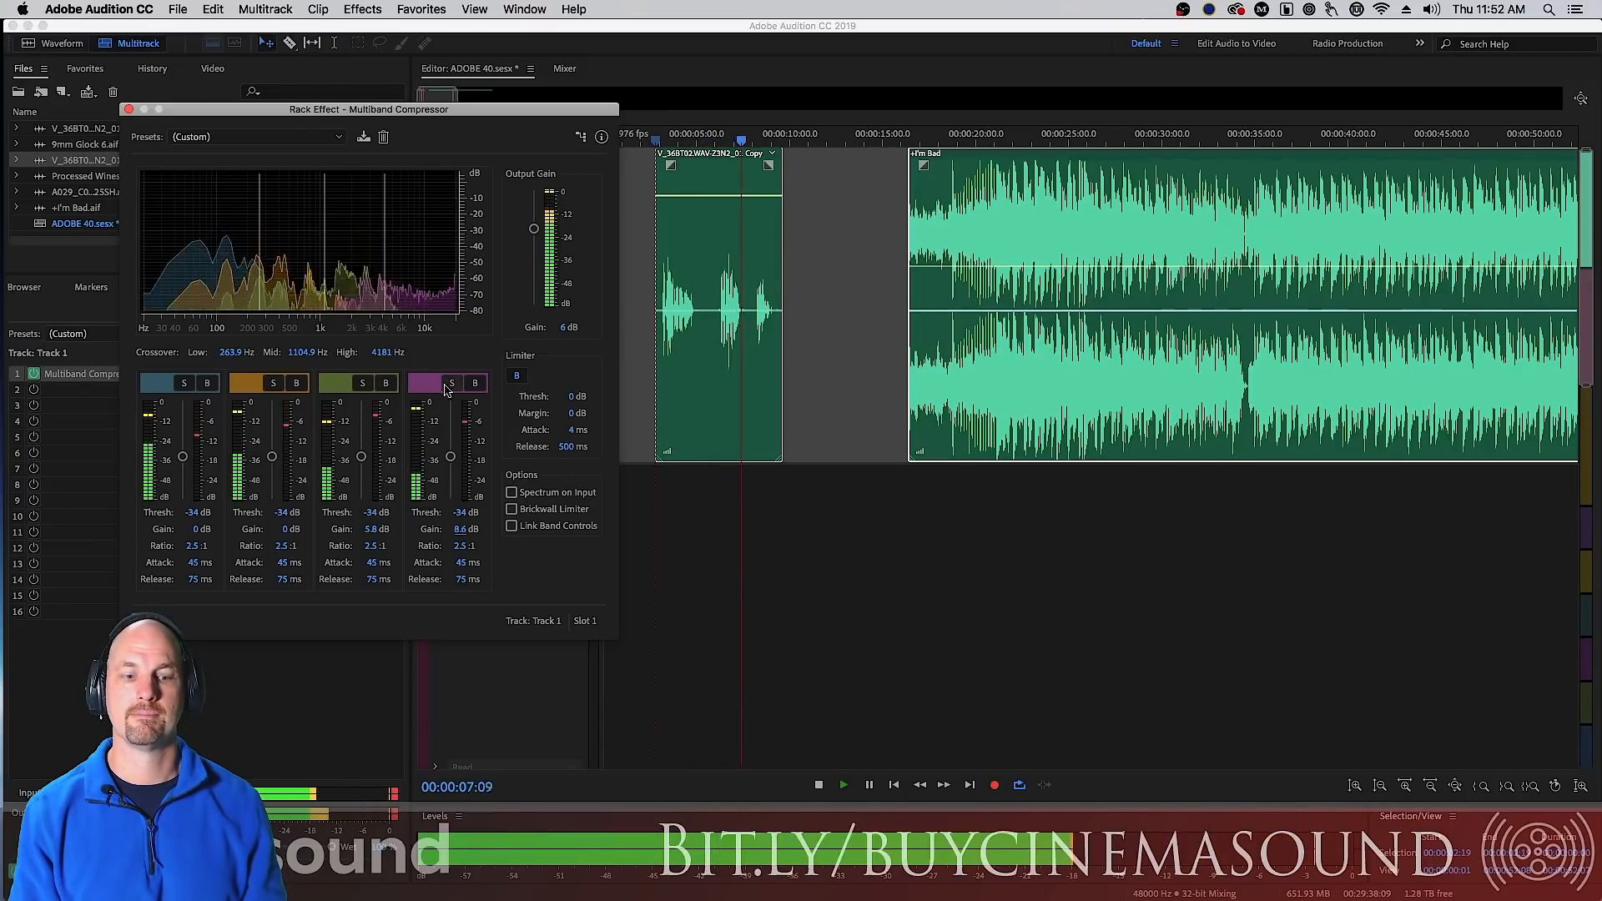
key(space)
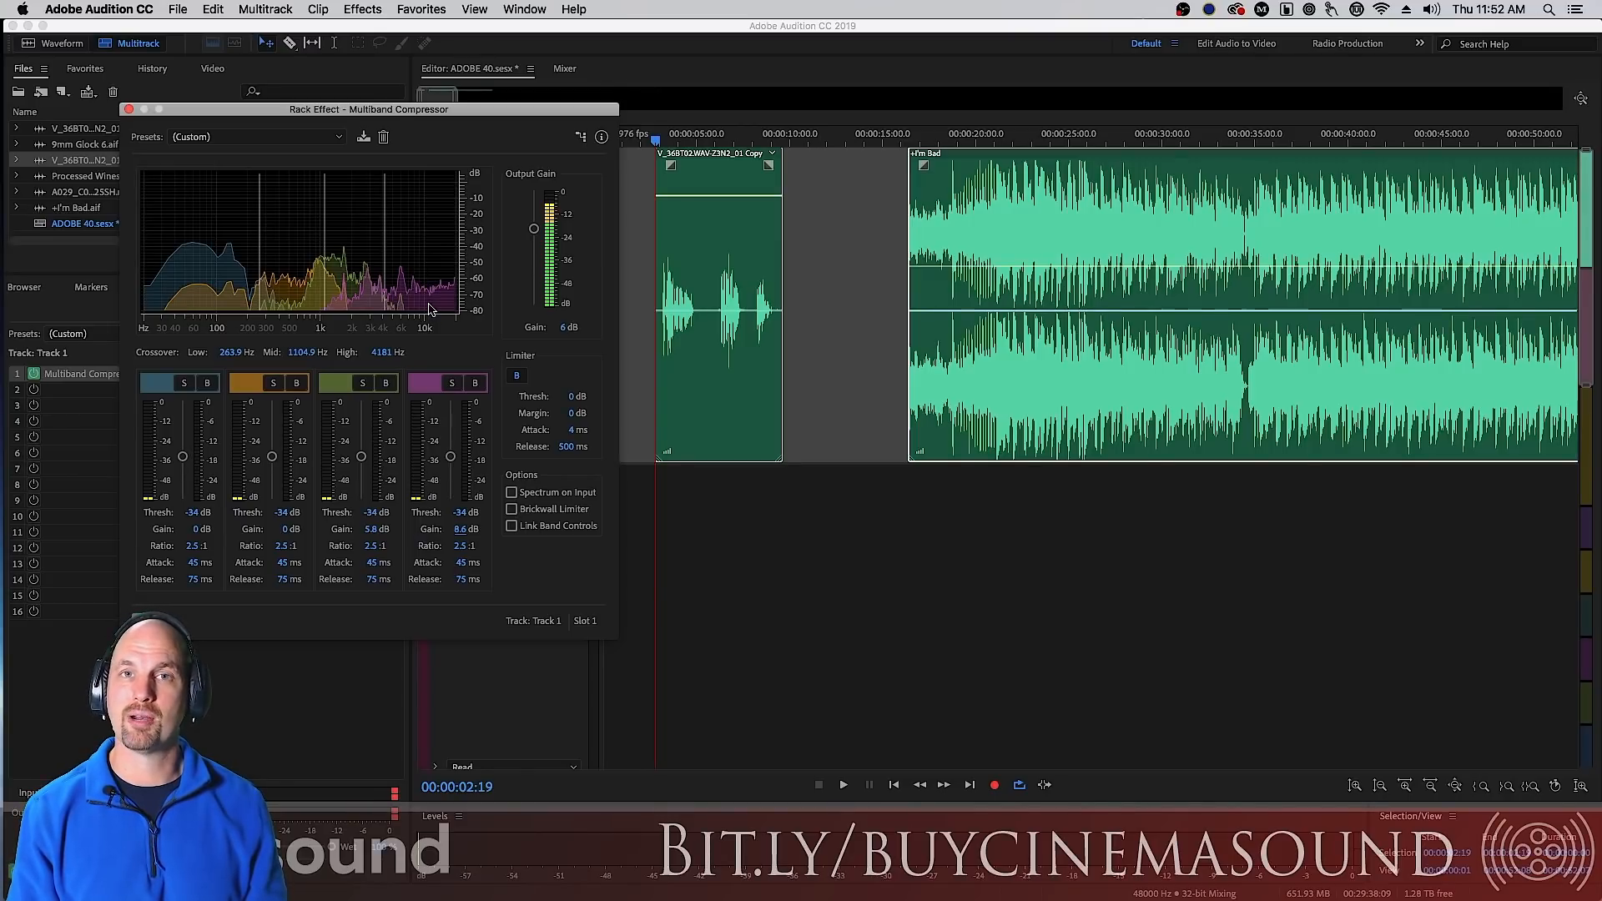
- Bypass the third and high bands, play the voice clip for comparison, and turn both bands back on
click(475, 383)
click(386, 383)
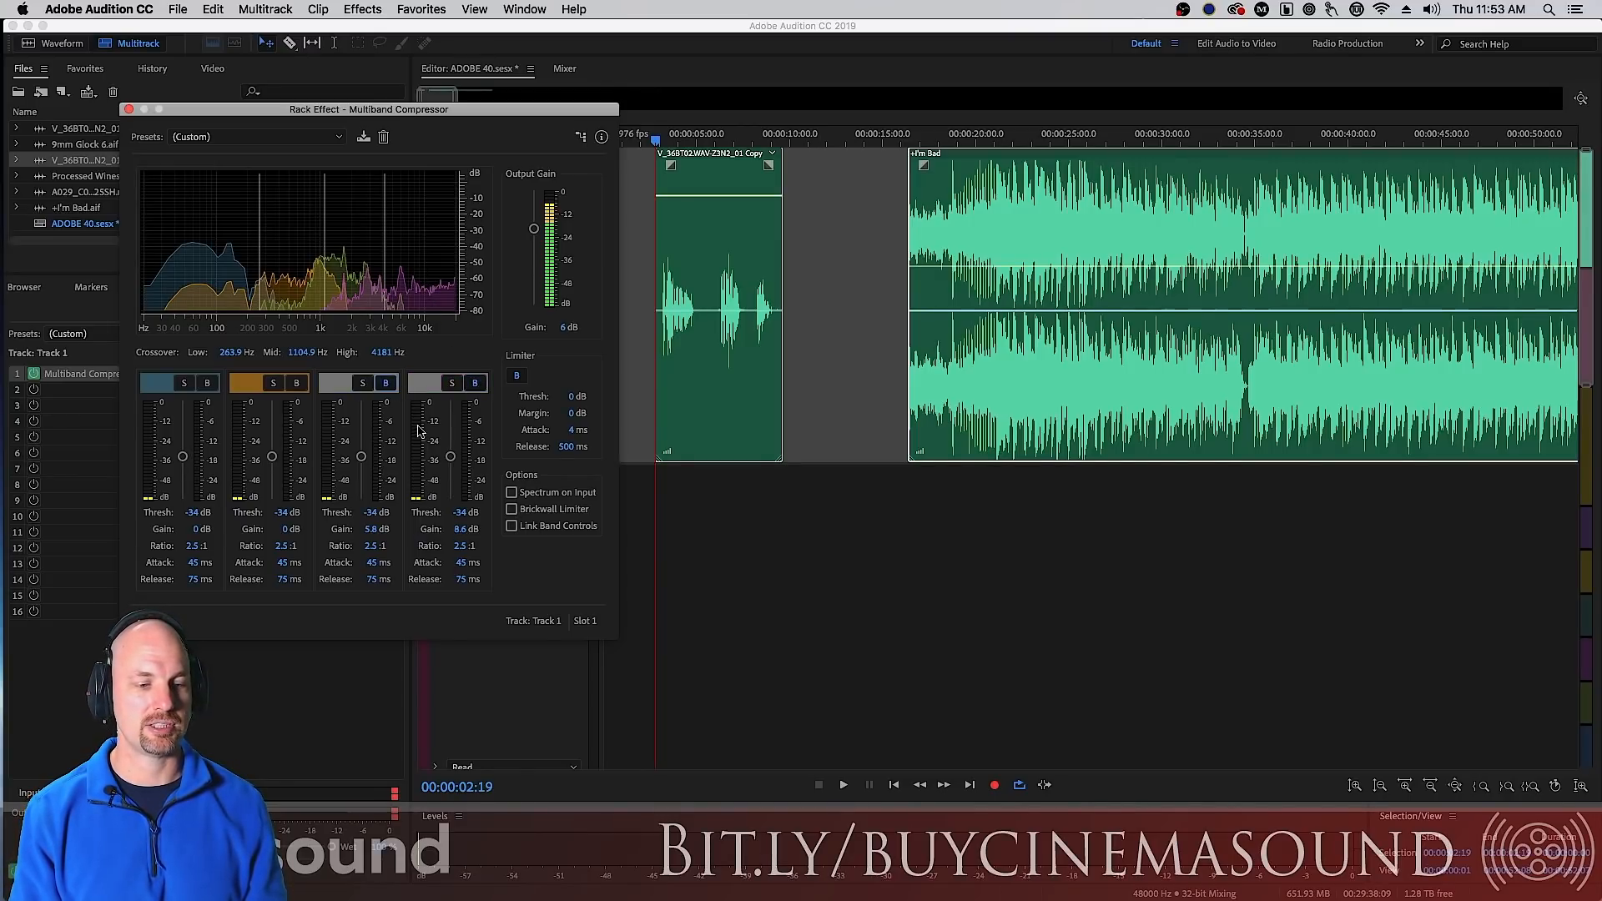
key(space)
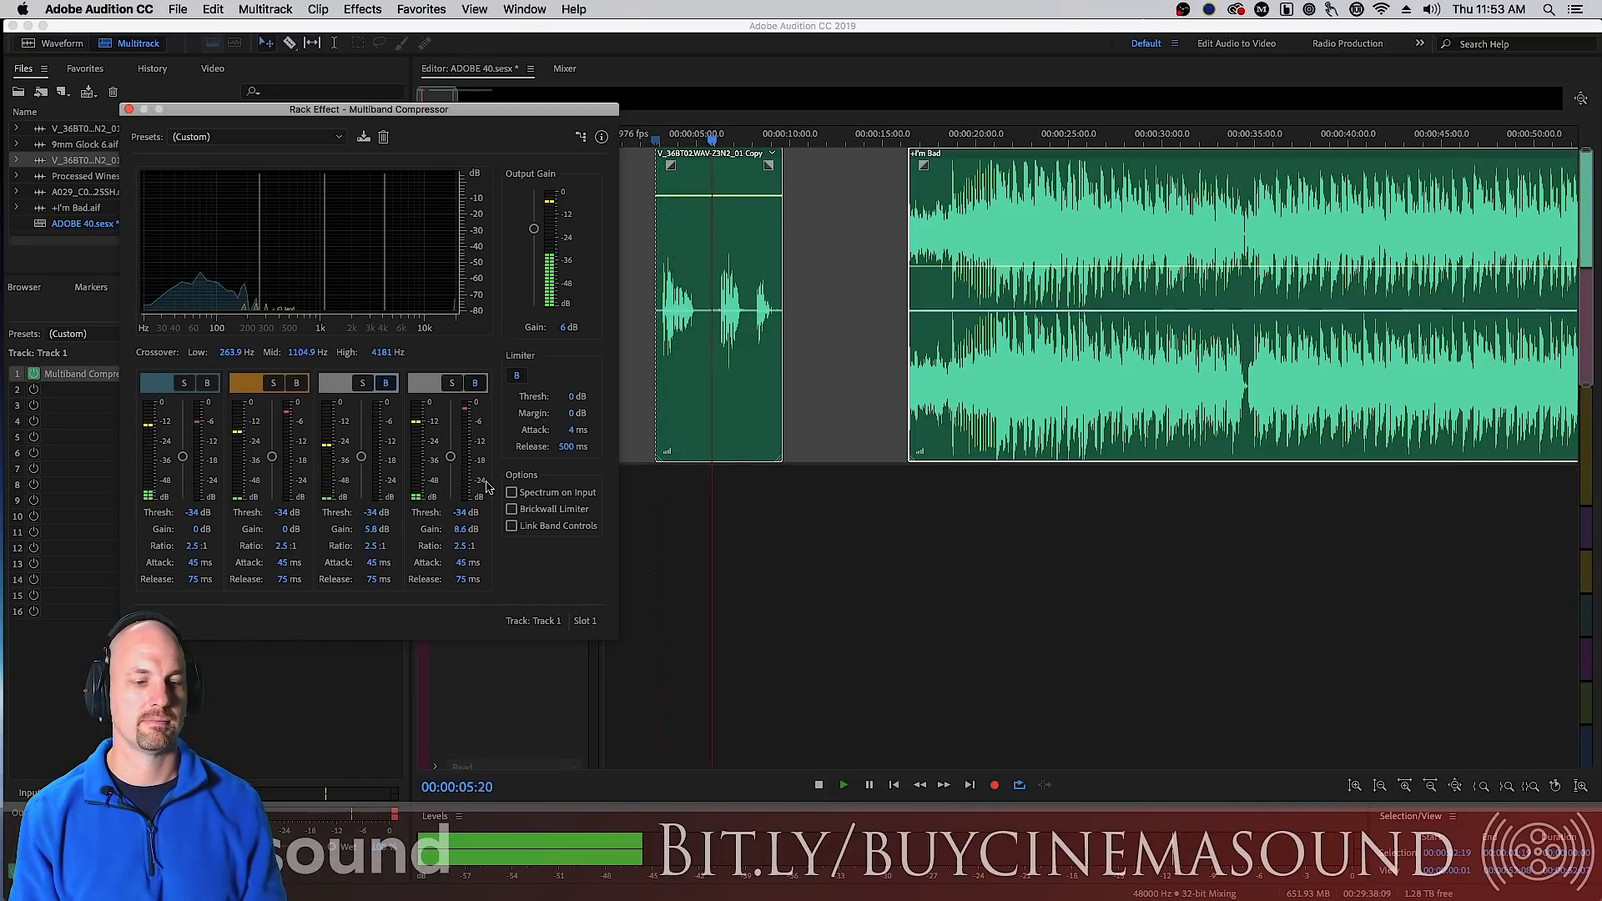
key(space)
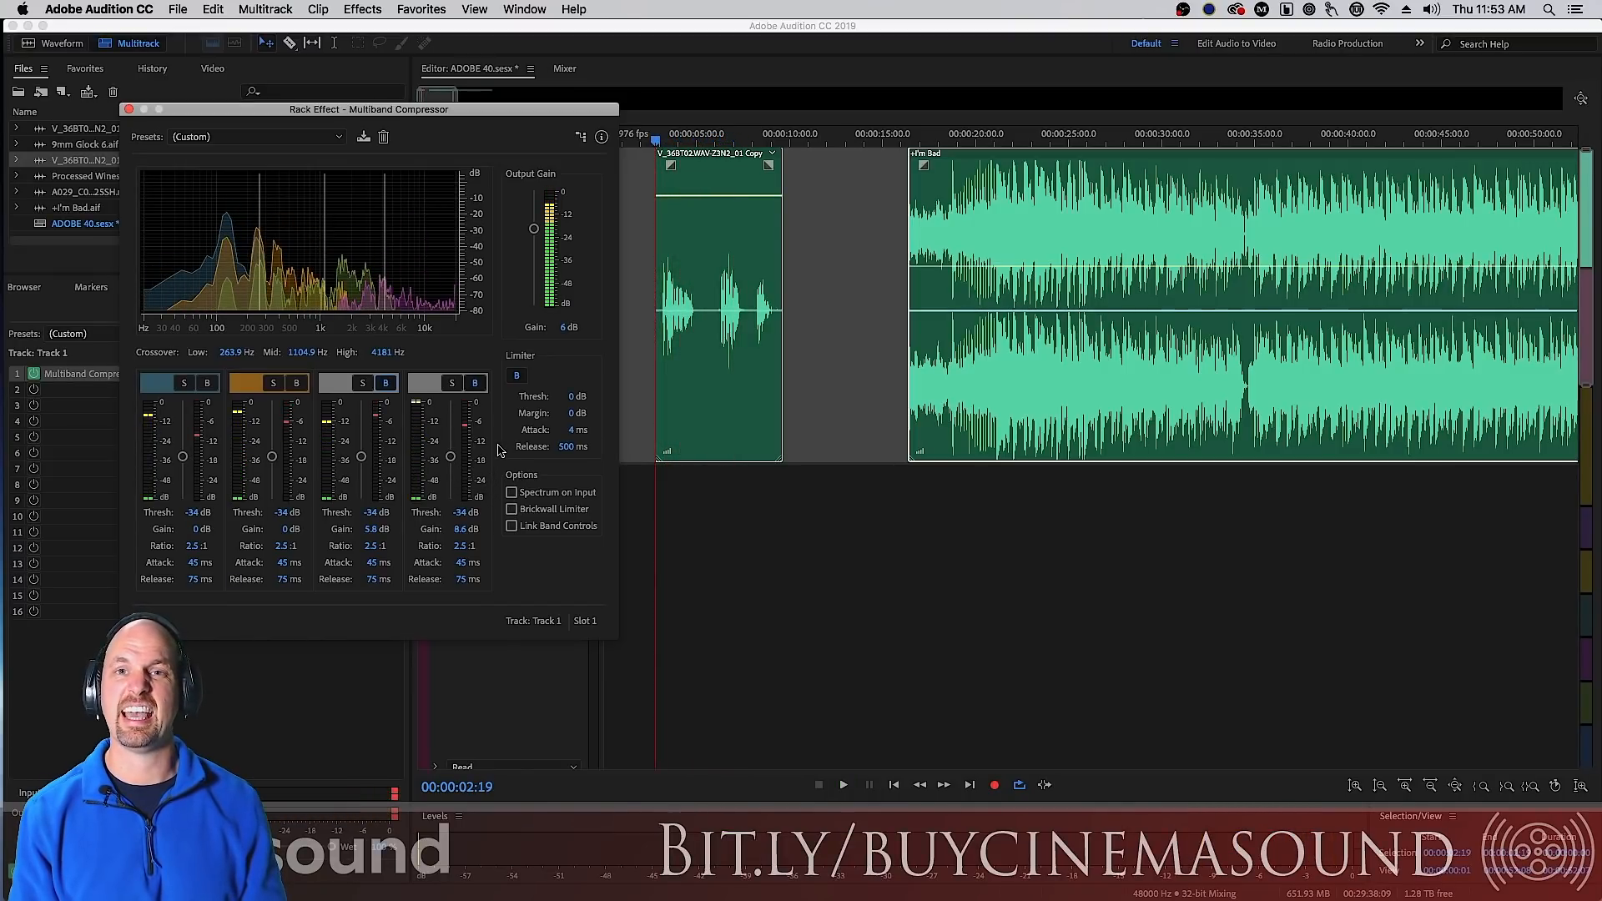
click(475, 383)
click(391, 387)
- Set the high band's ratio to 4.5:1
drag(464, 546, 476, 545)
click(467, 546)
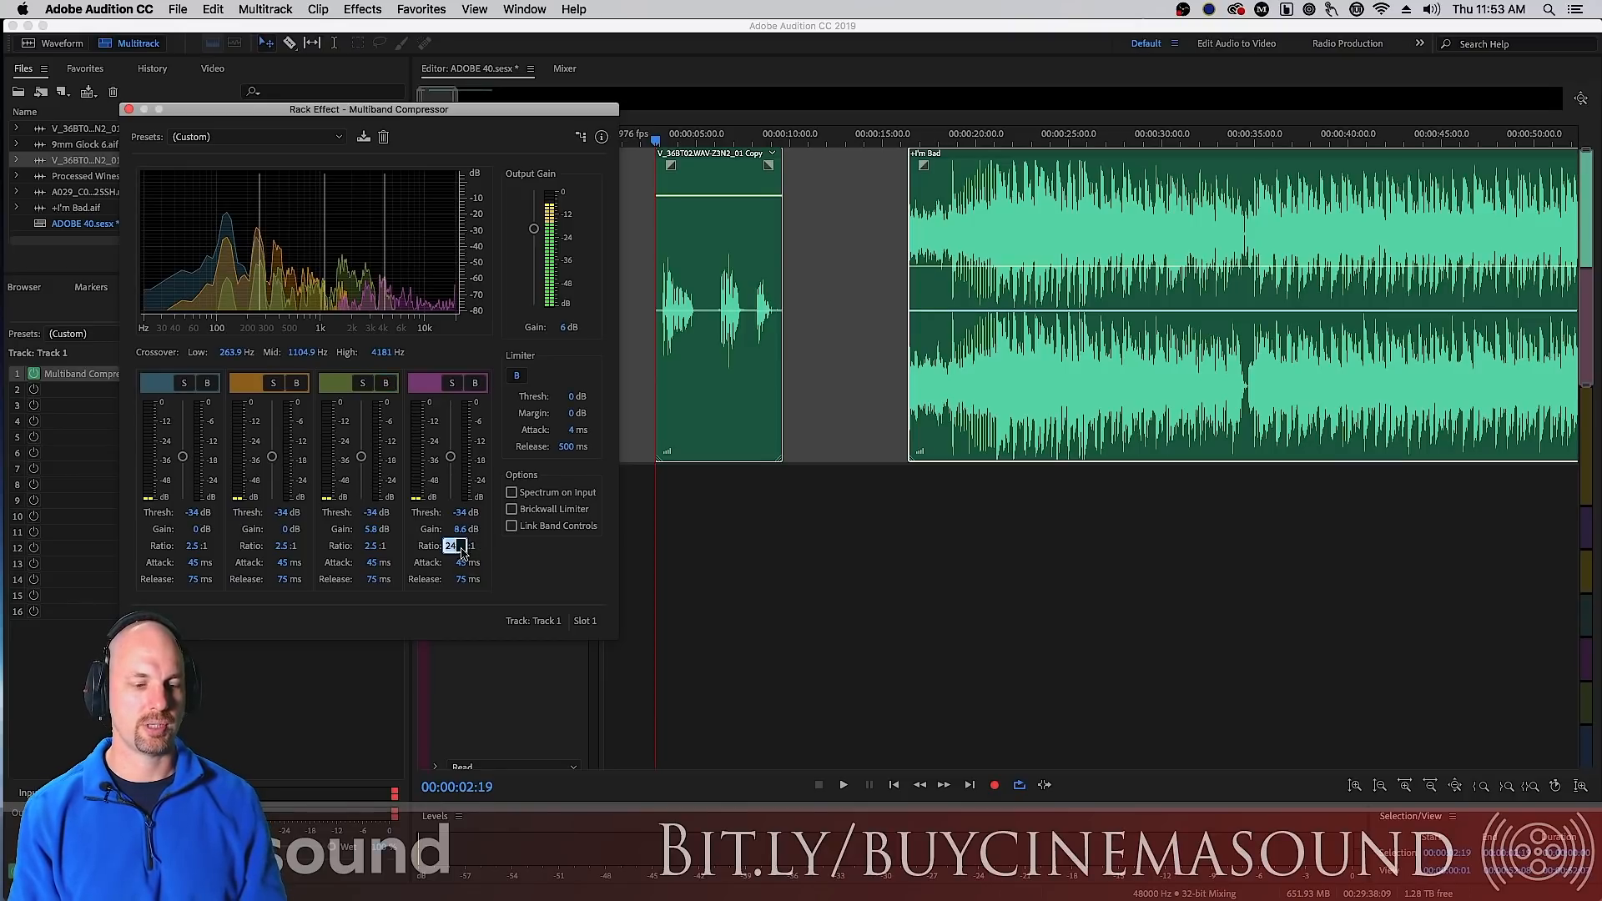
text(4.5)
key(Return)
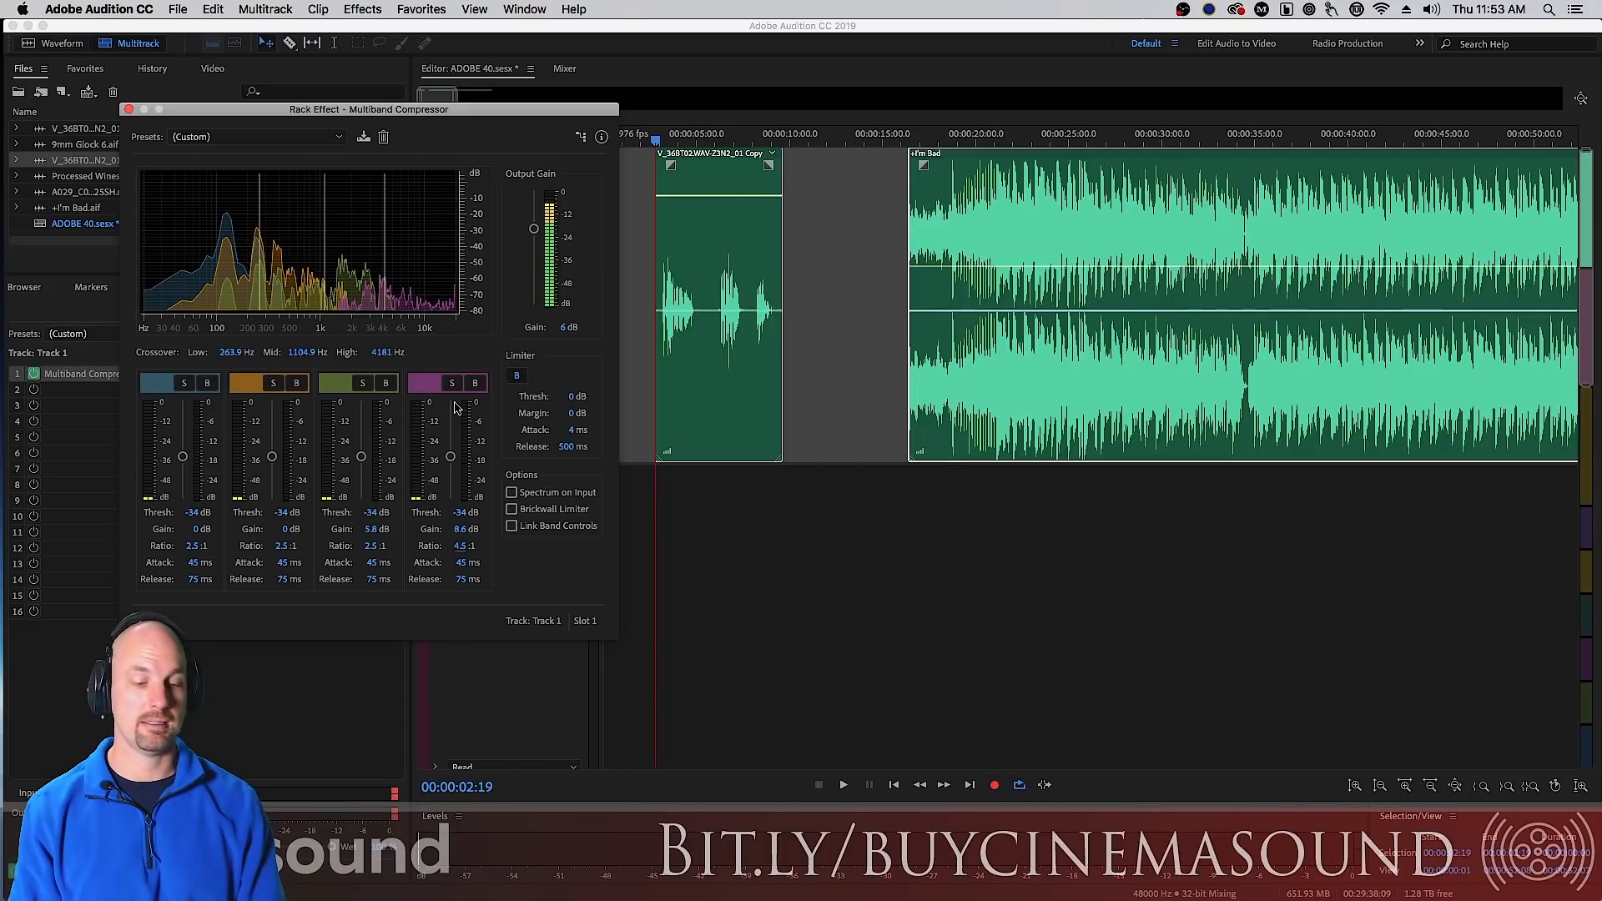
- Set the high band's attack to 10 ms and its release to 45 ms
click(464, 564)
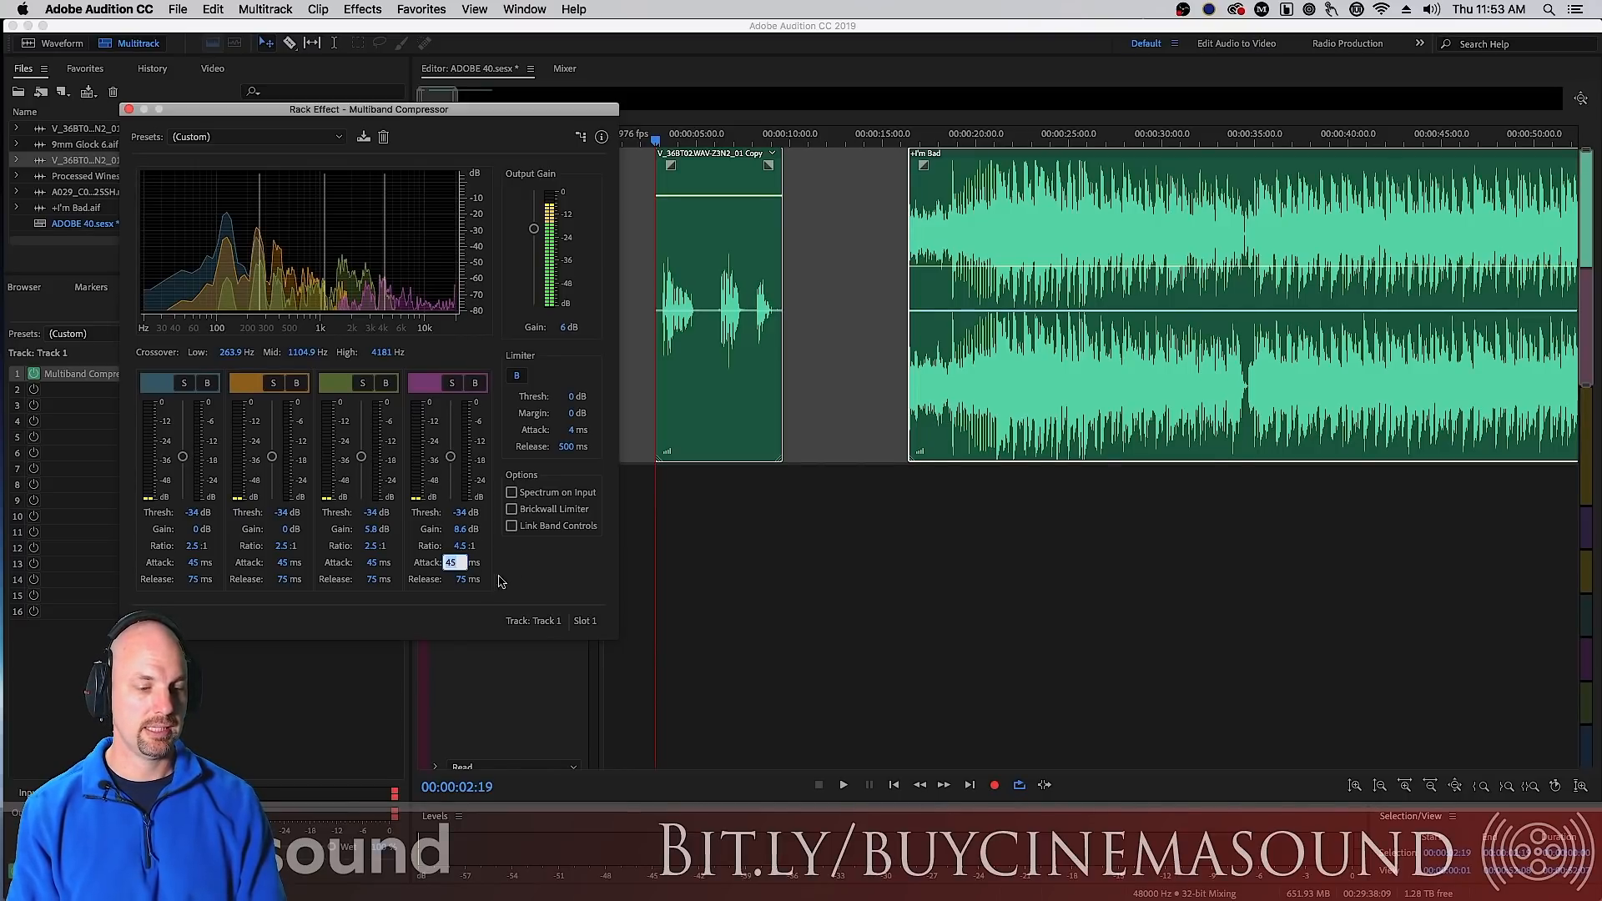
text(10)
key(Return)
click(467, 580)
text(45)
key(Return)
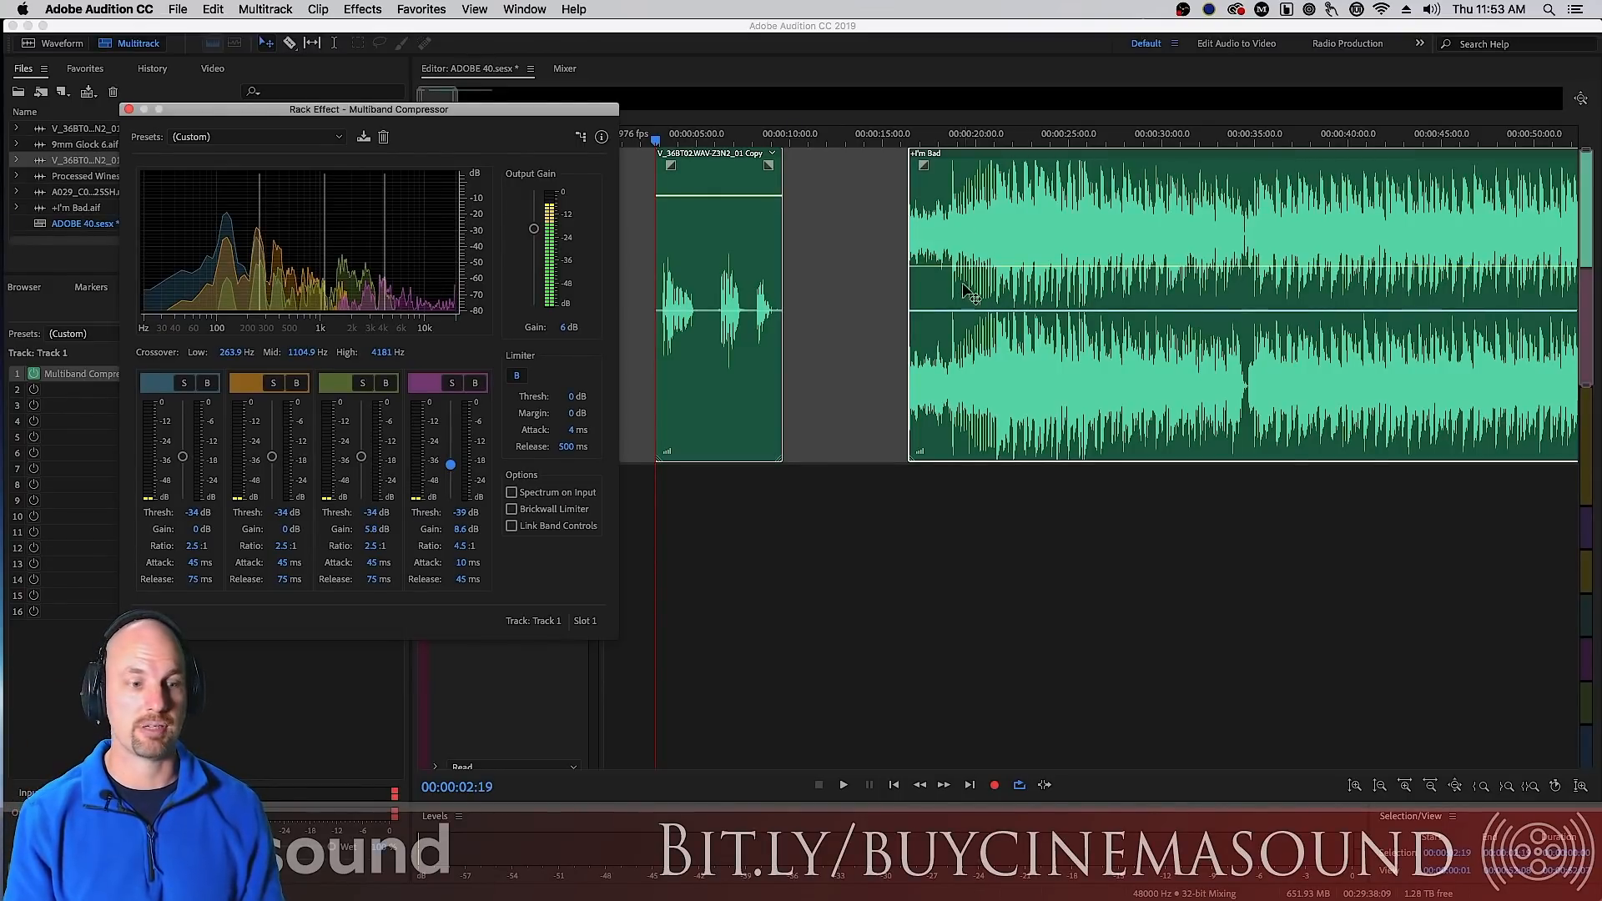
- Adjust the high band's threshold to -32 dB, playing the voice clip to judge the change
key(space)
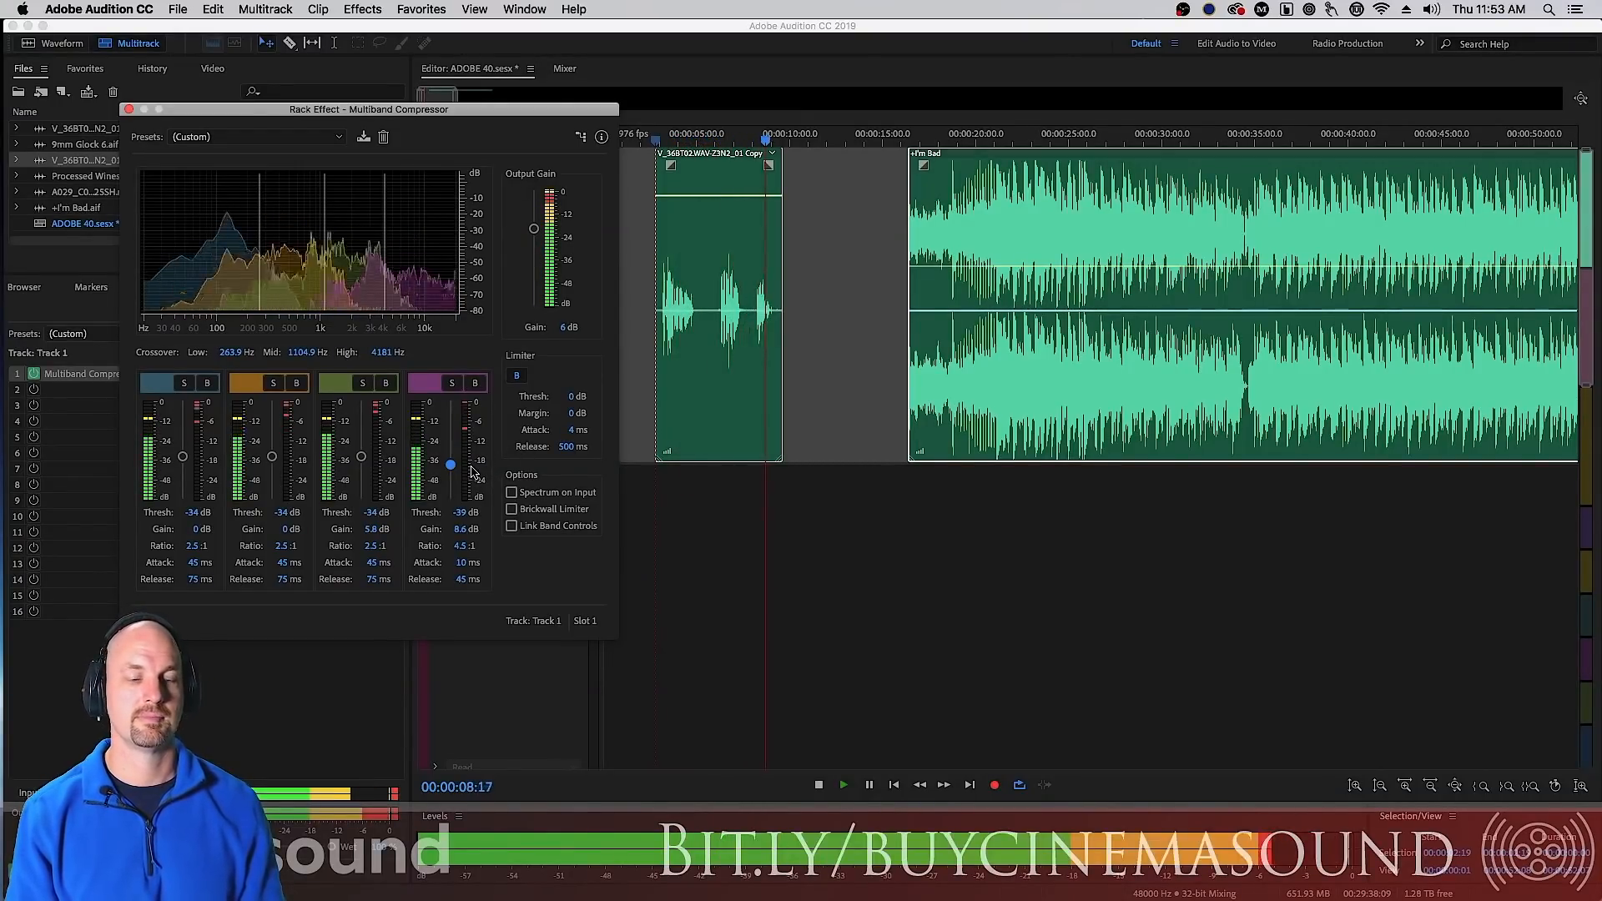
key(space)
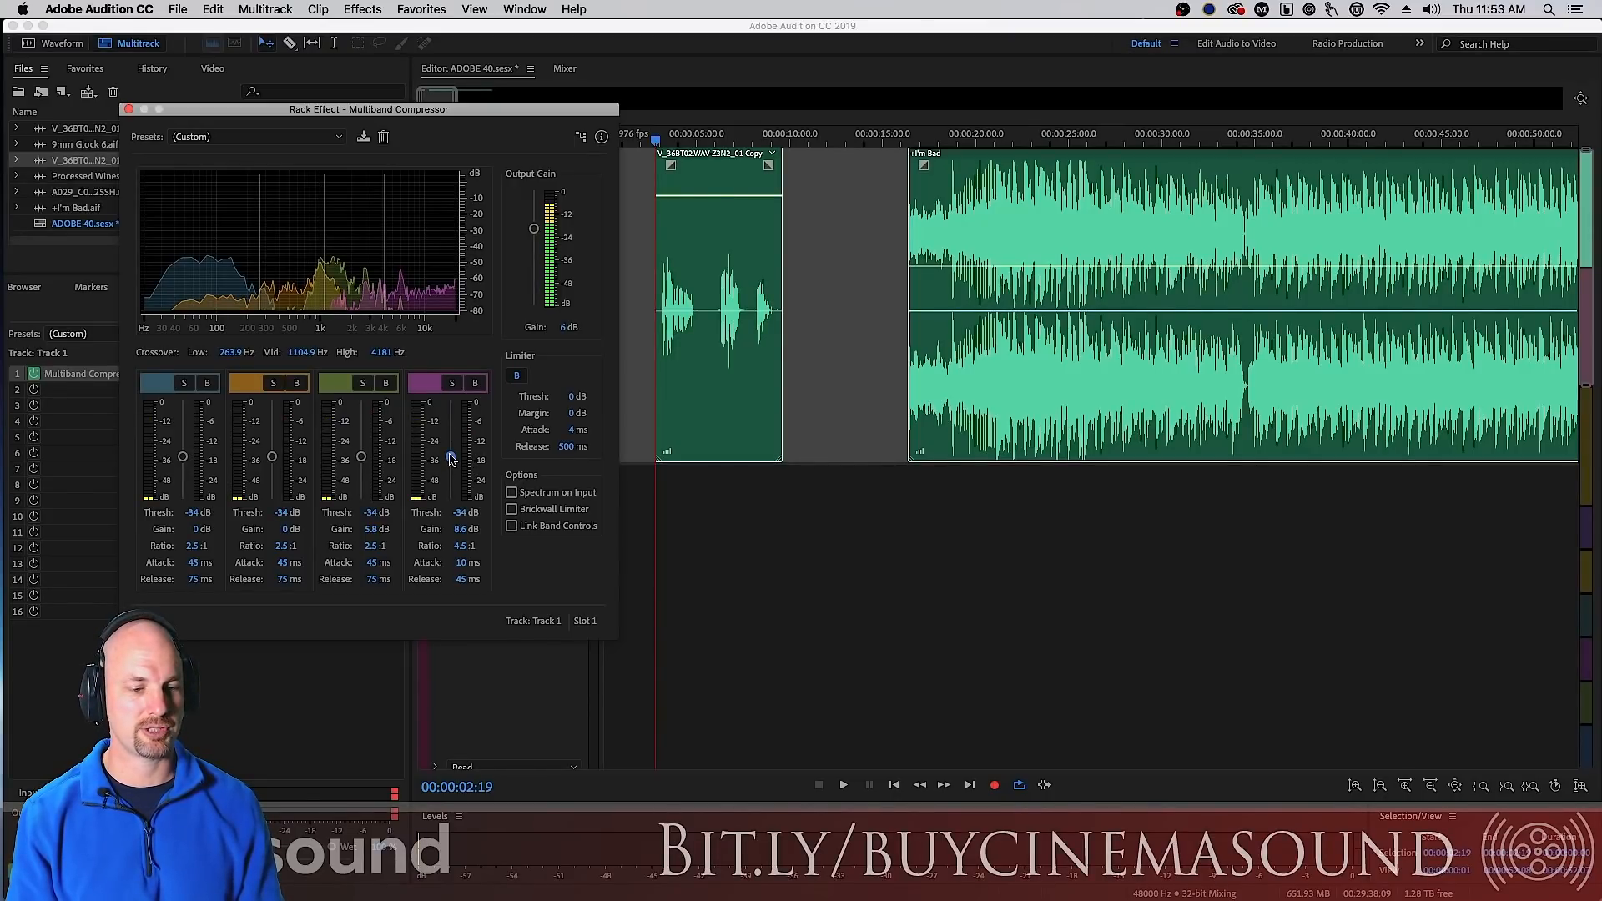
key(space)
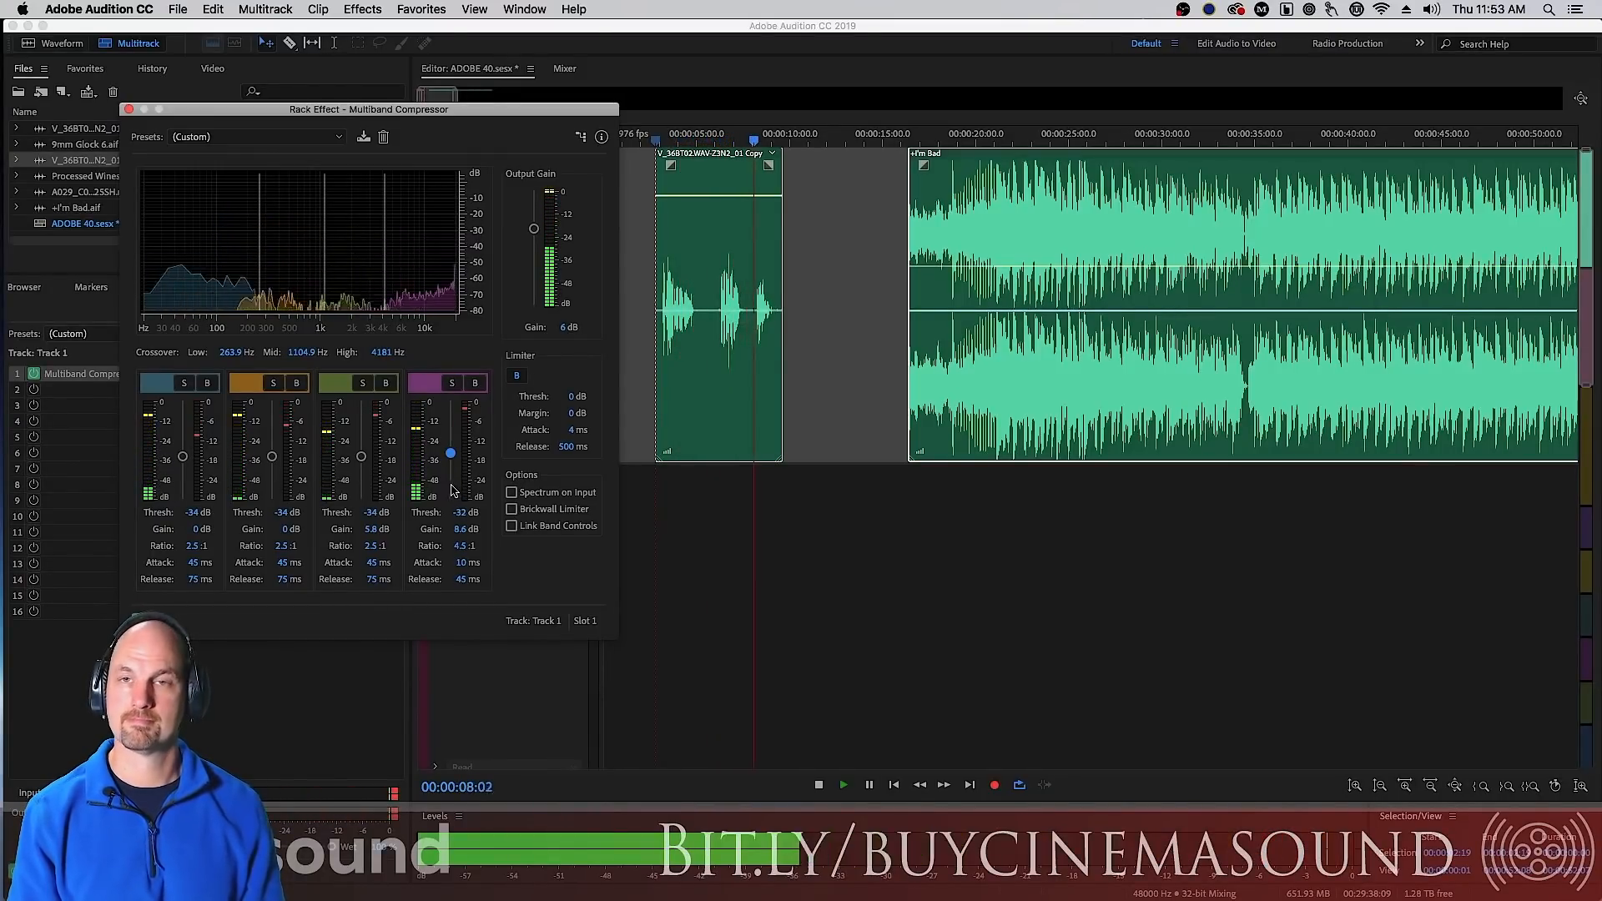
key(space)
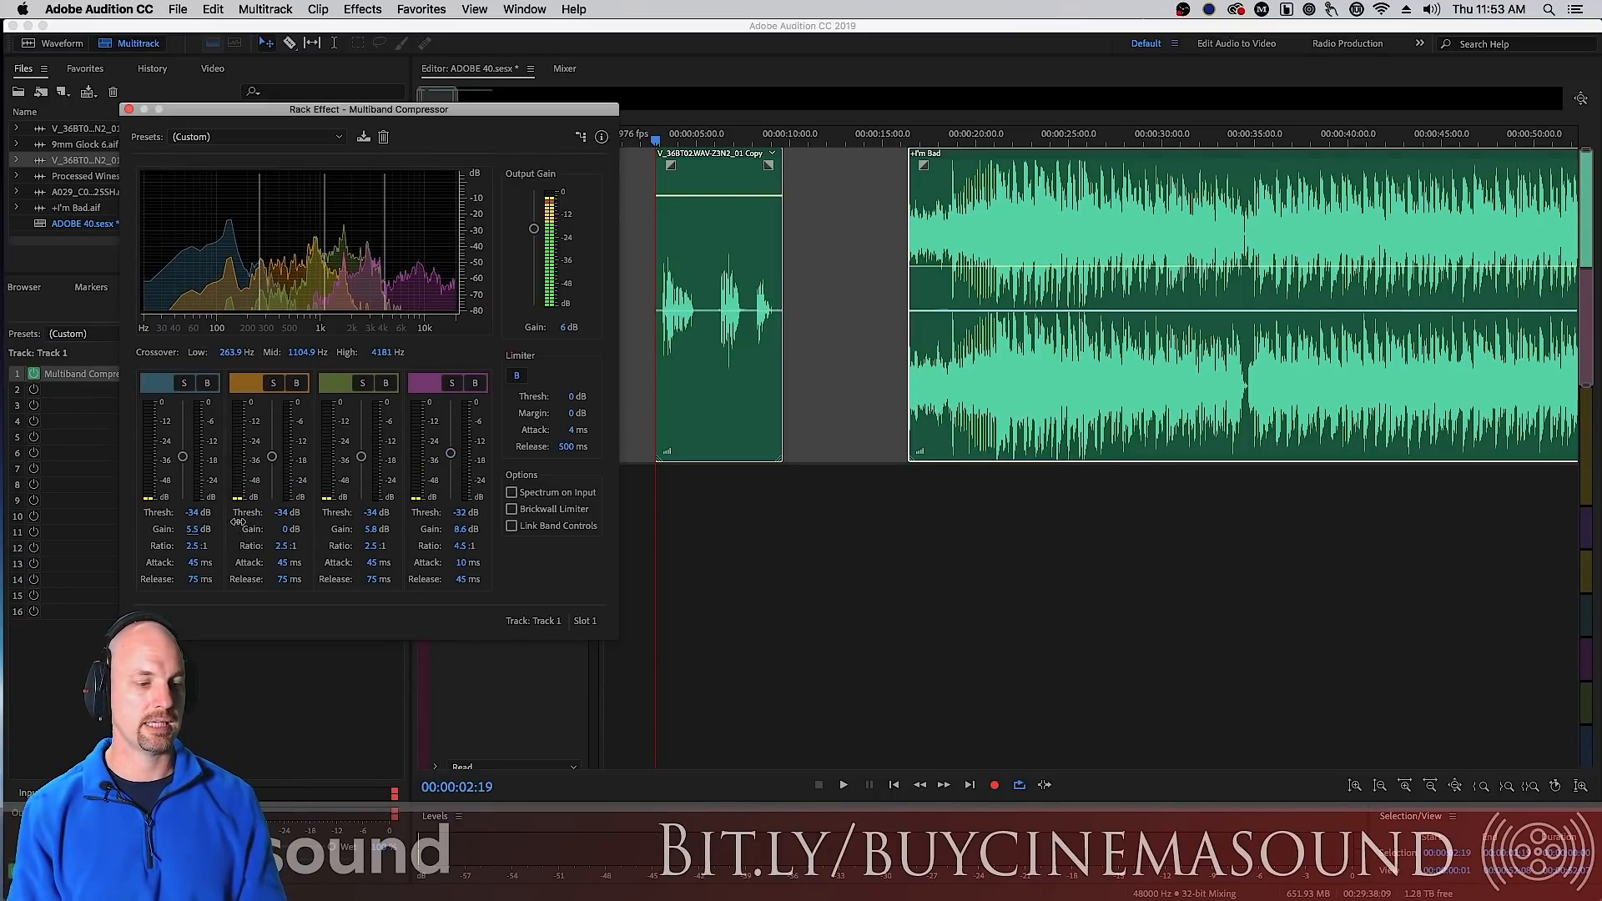
- Raise the low band's gain to 7.9 dB with the voice clip playing, and set its attack to 75 ms
key(space)
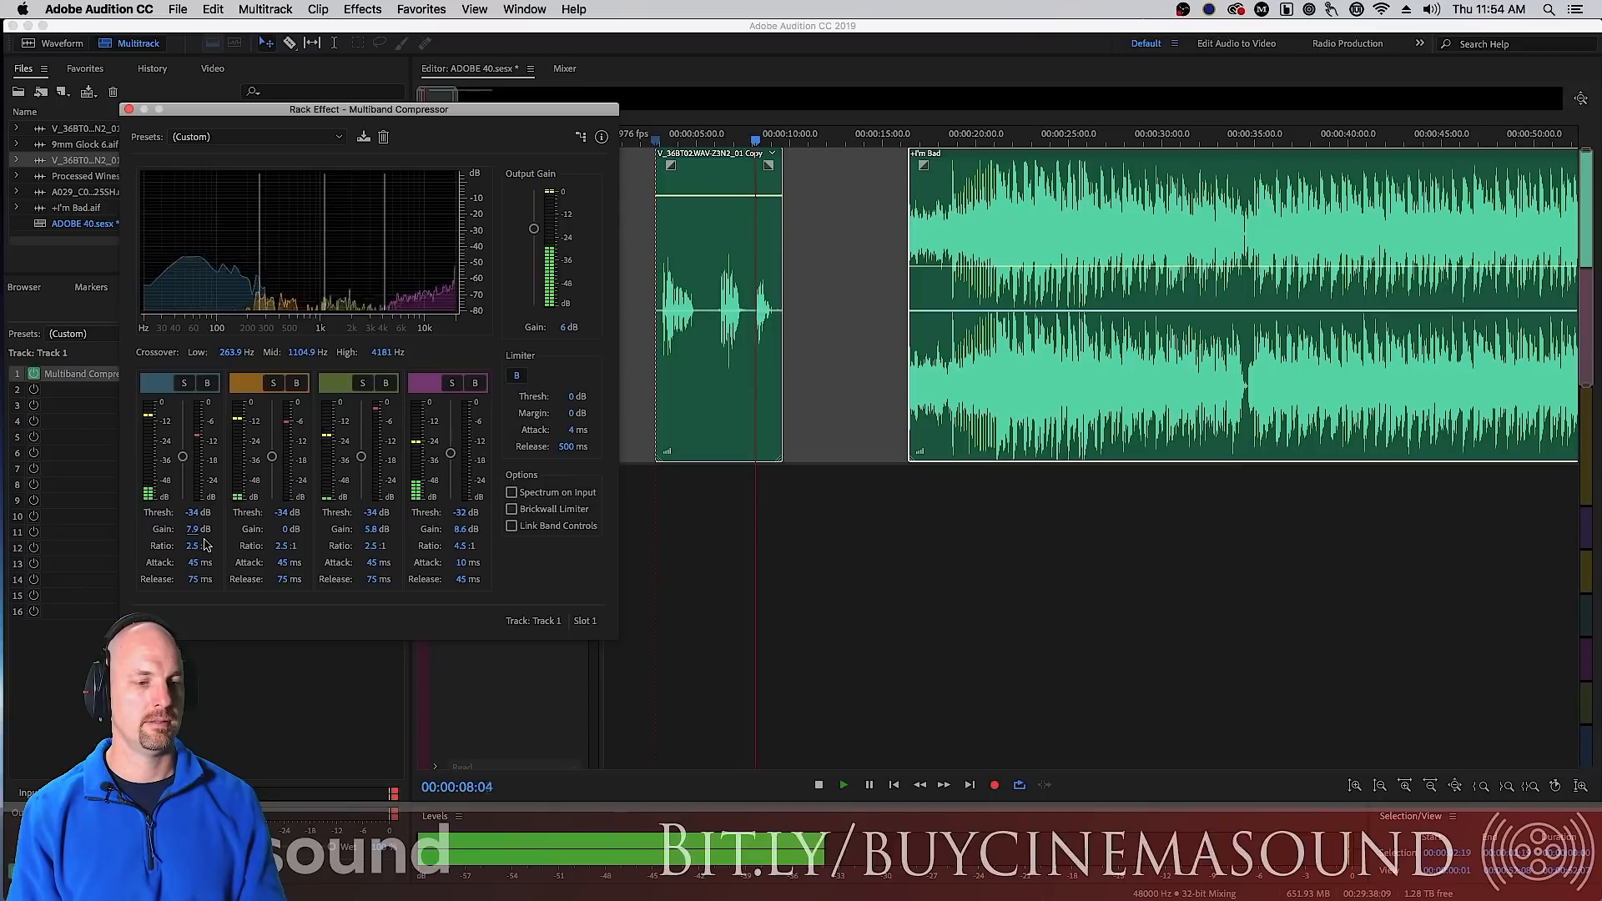
key(space)
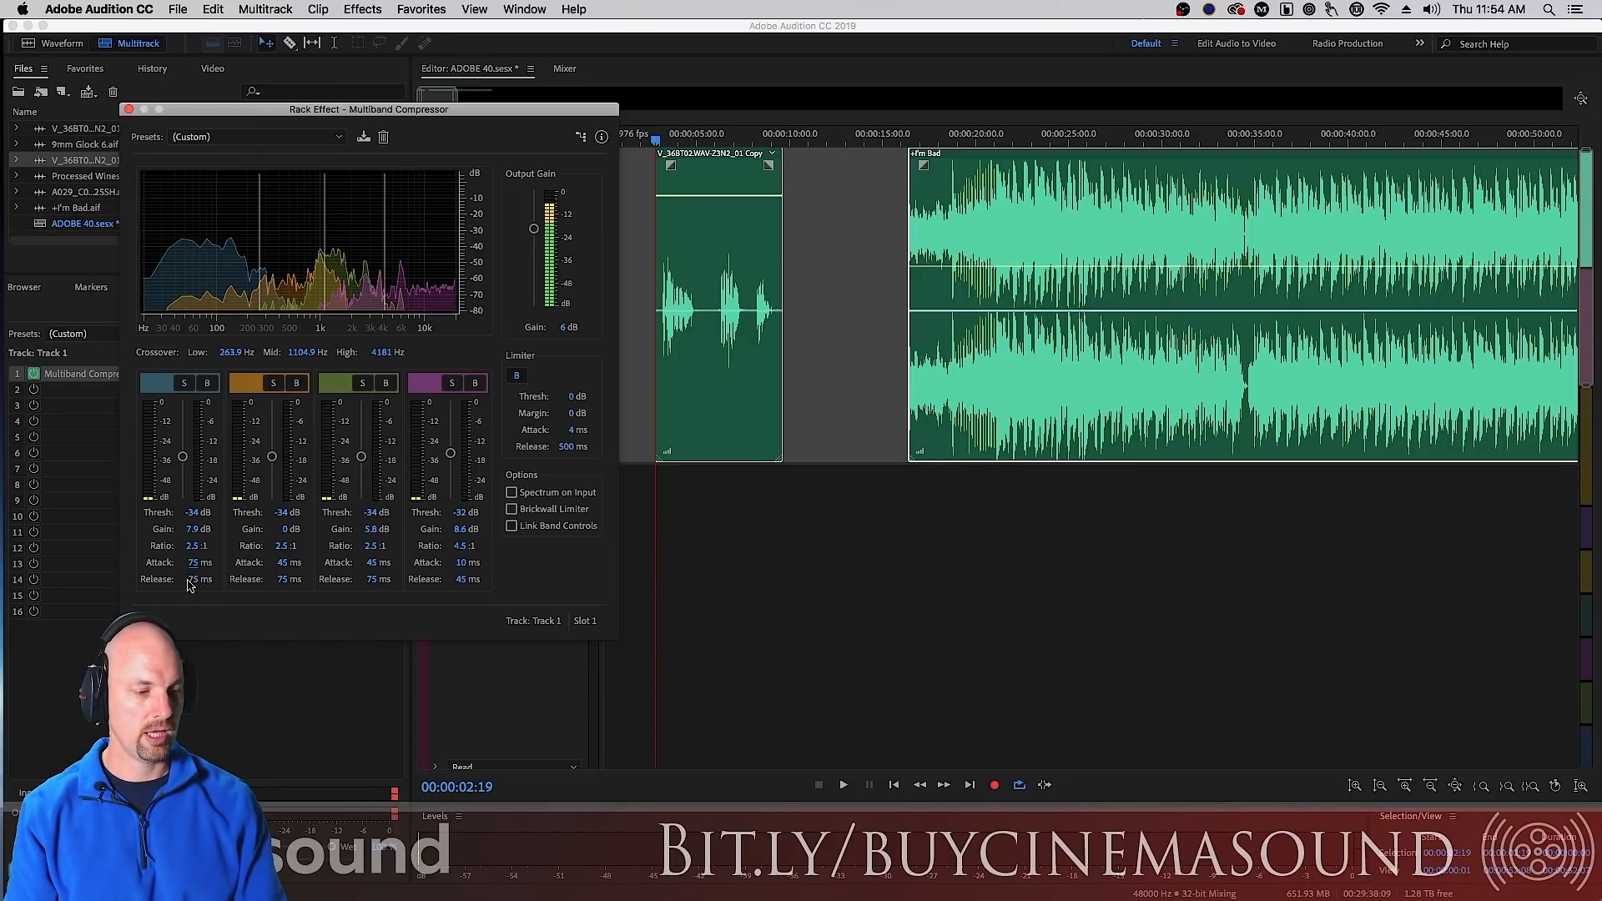
- Set the low band's release to 125 ms and its ratio to 2:1
click(194, 551)
text(3)
key(Return)
click(197, 546)
text(2)
key(Return)
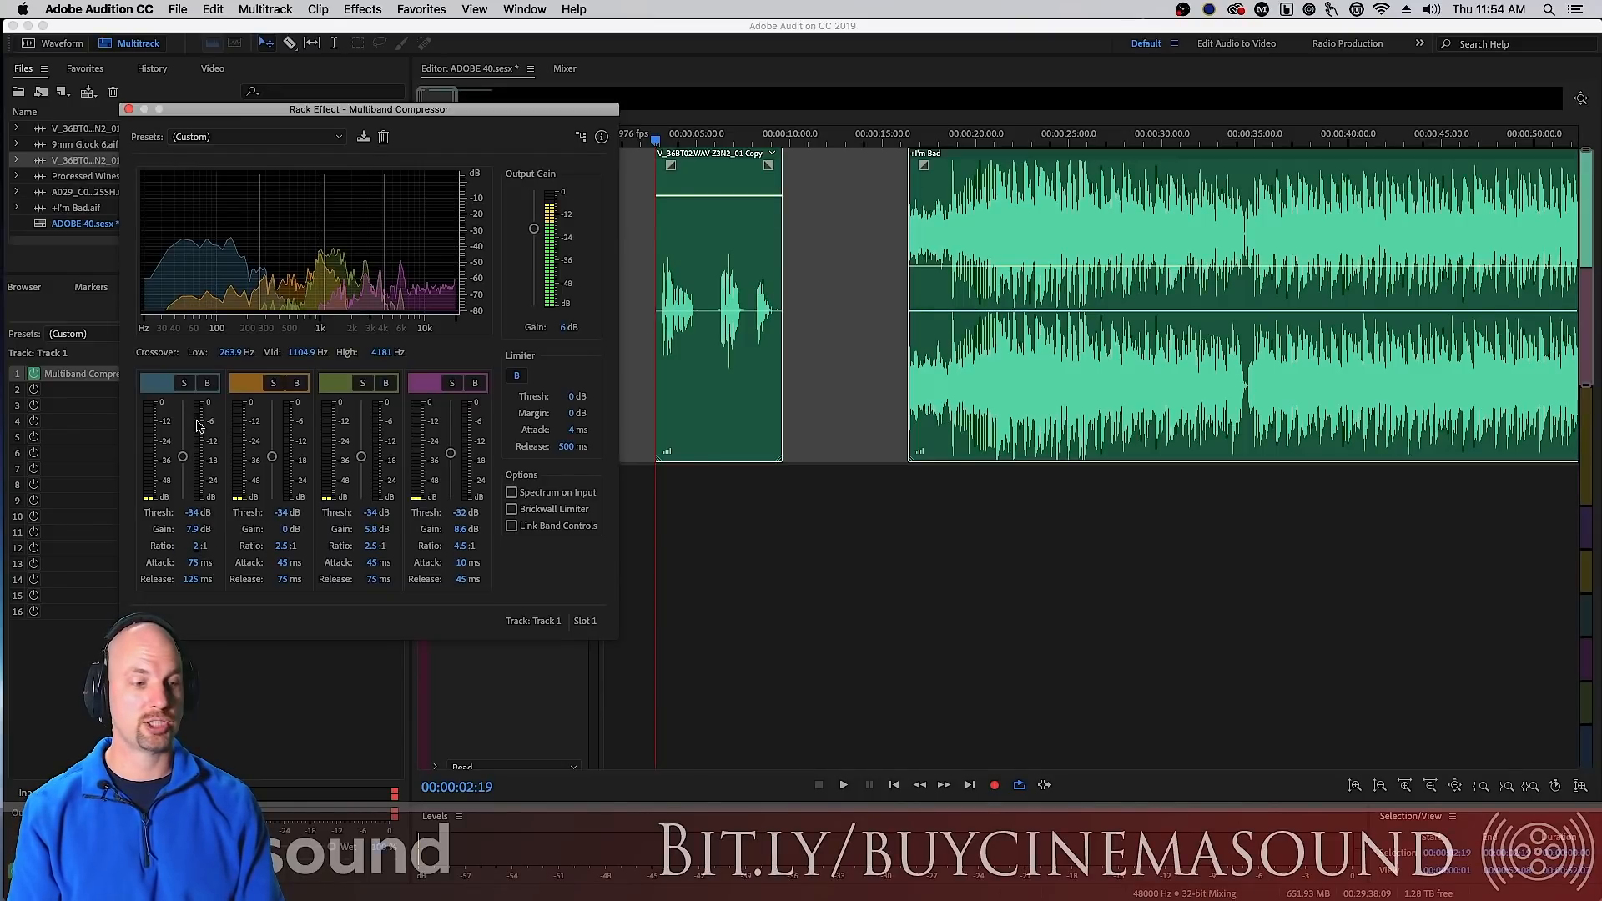
- Lower the low band's threshold to -48 dB and raise its gain to 11.2 dB during playback of the voice clip
key(space)
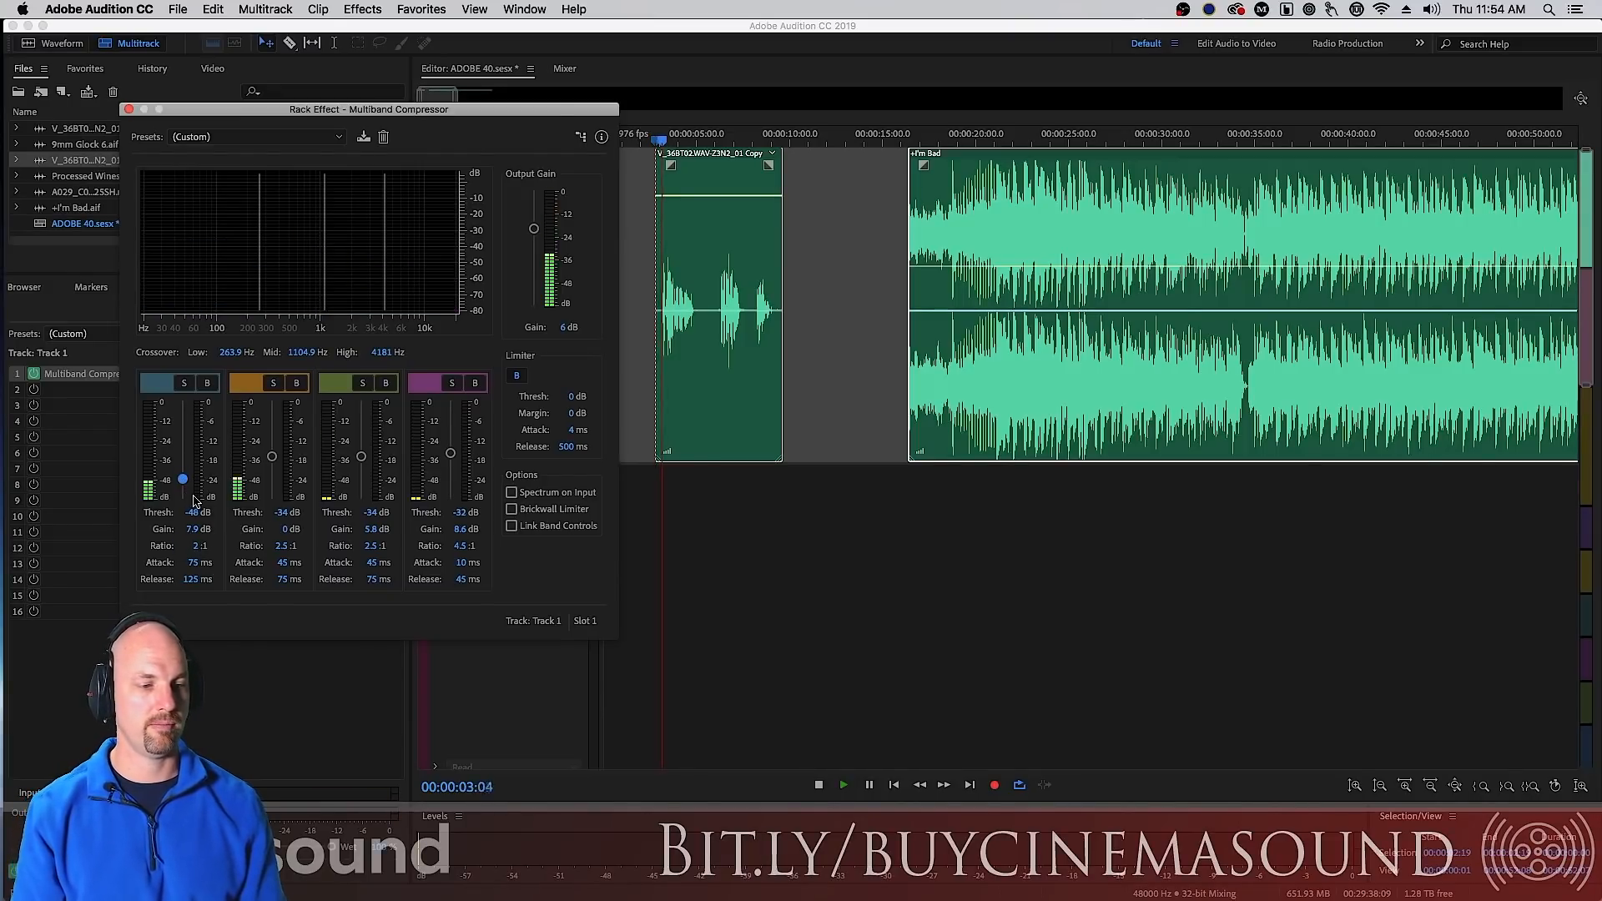
drag(192, 530, 219, 524)
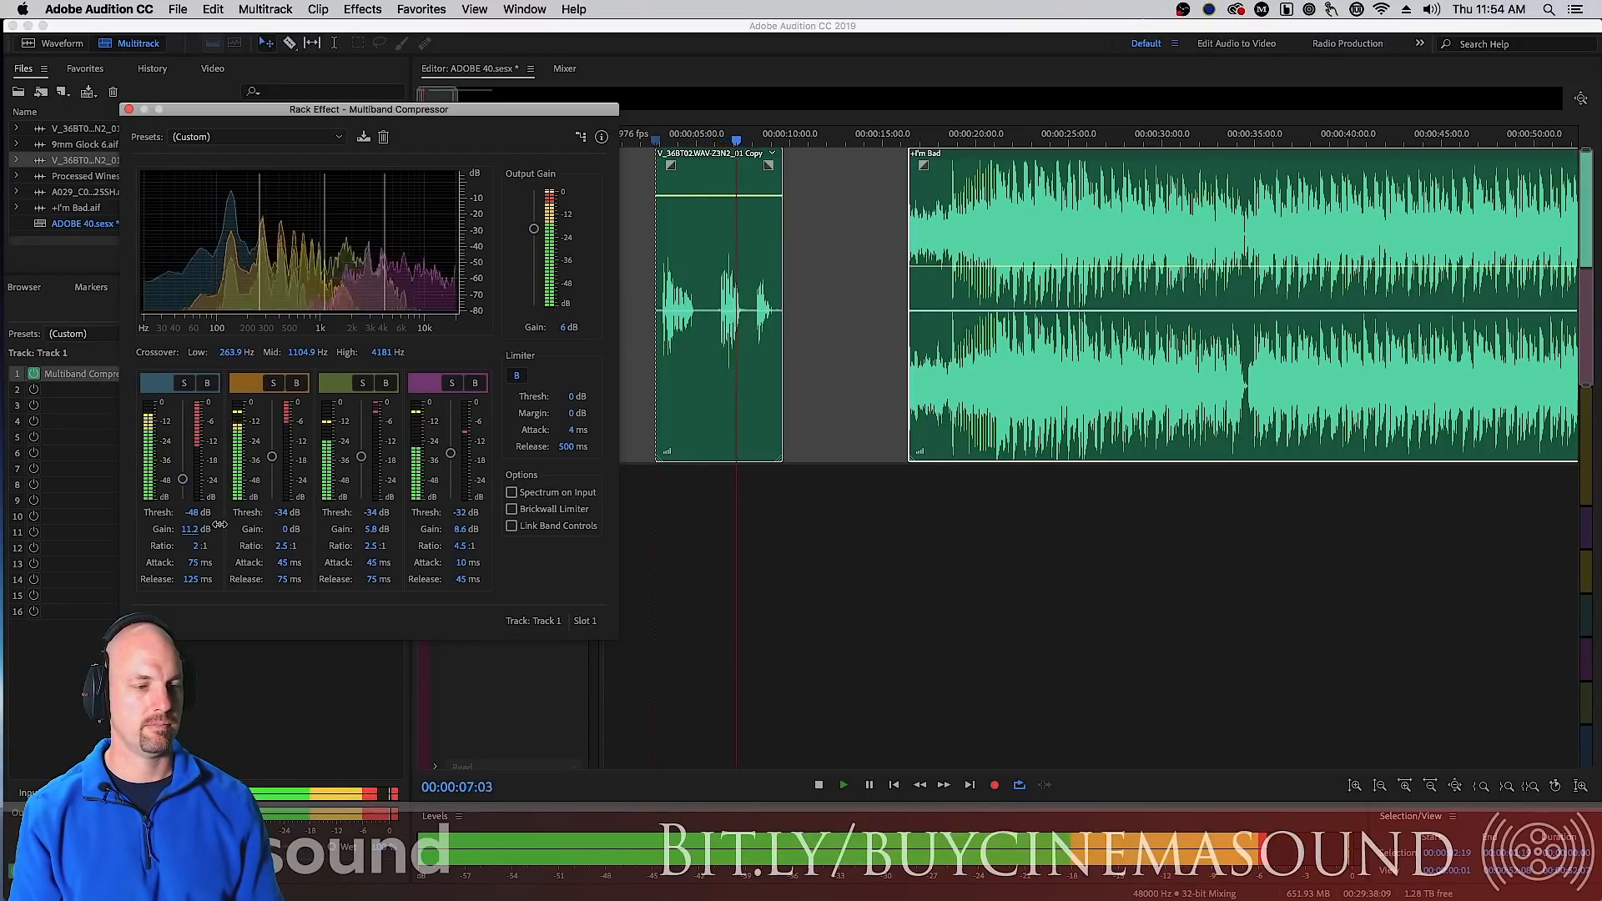
key(space)
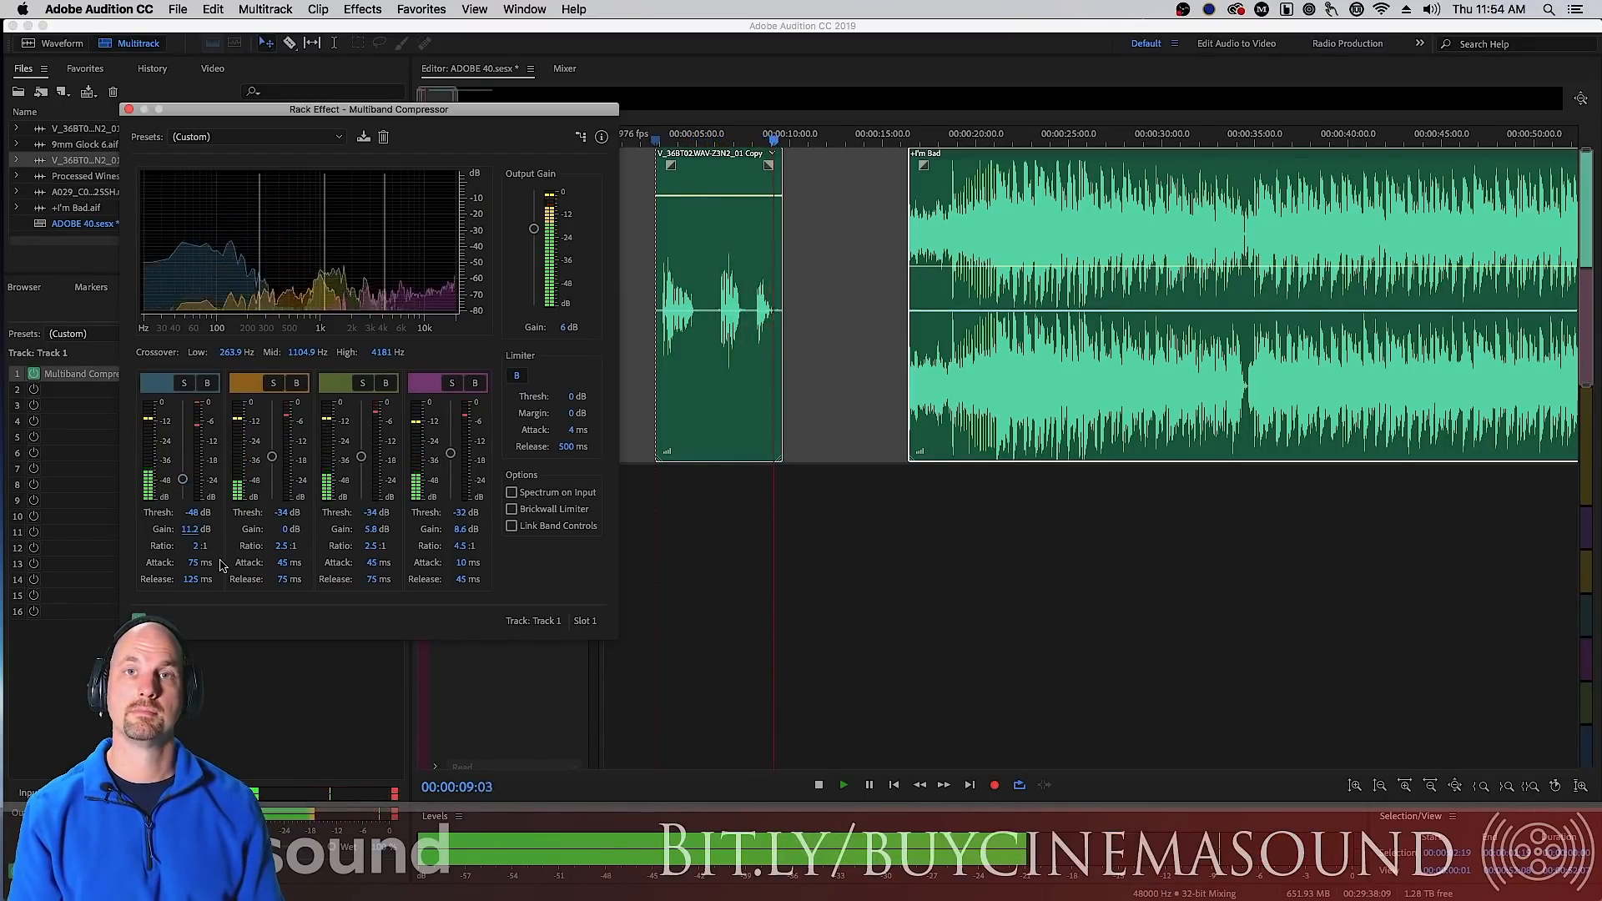
- Compare the voice clip by playing it with the Multiband Compressor on and again with it switched off
key(space)
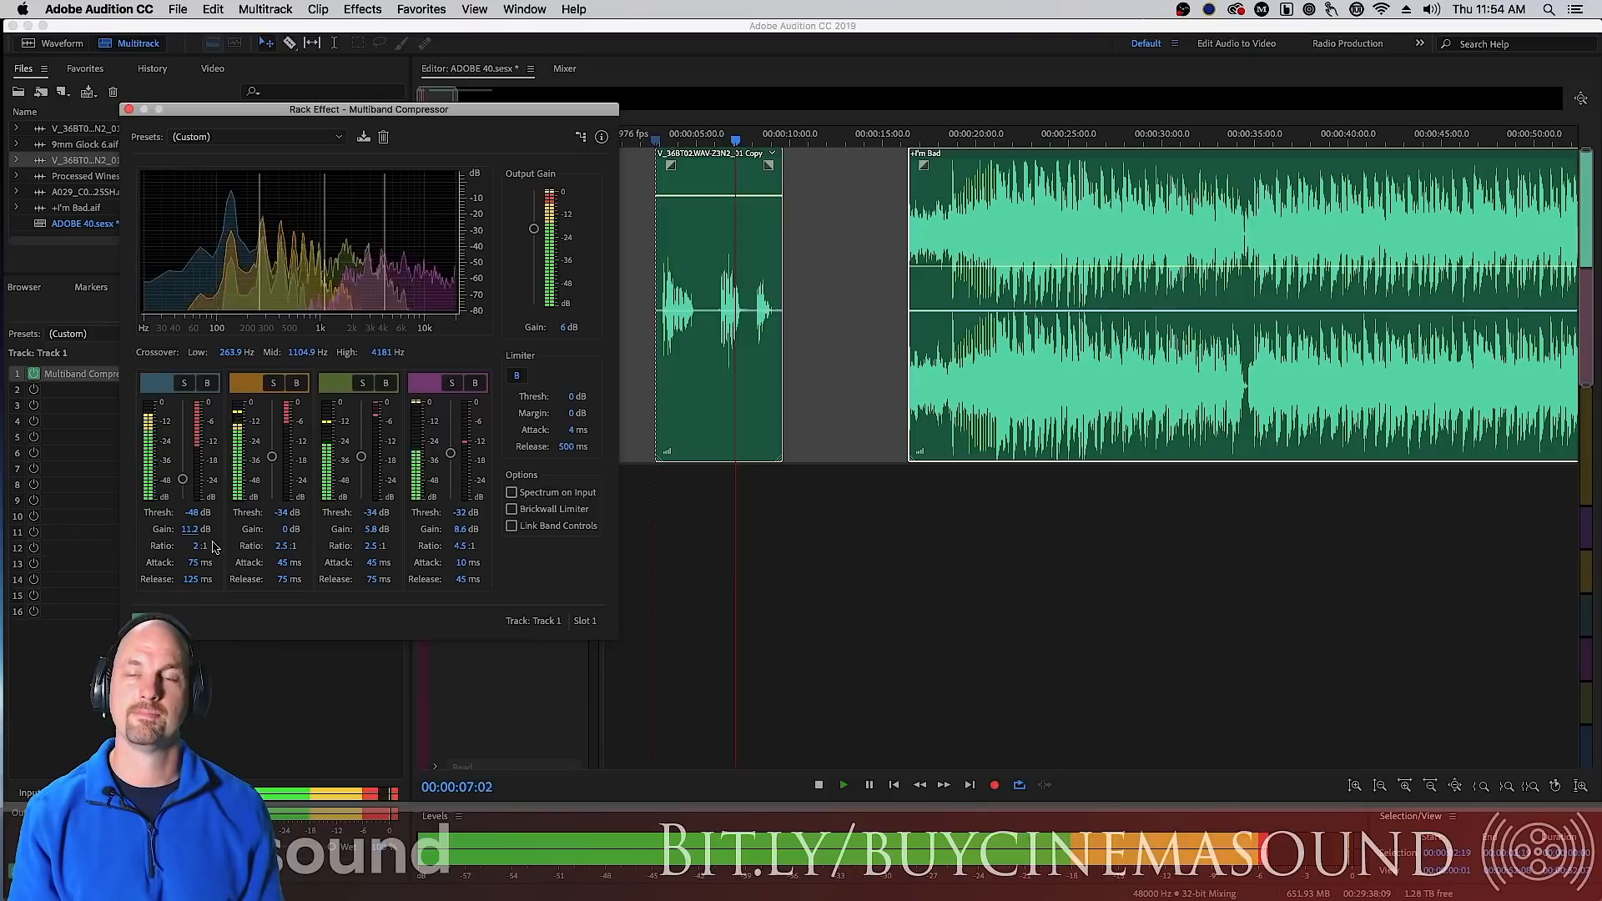
key(space)
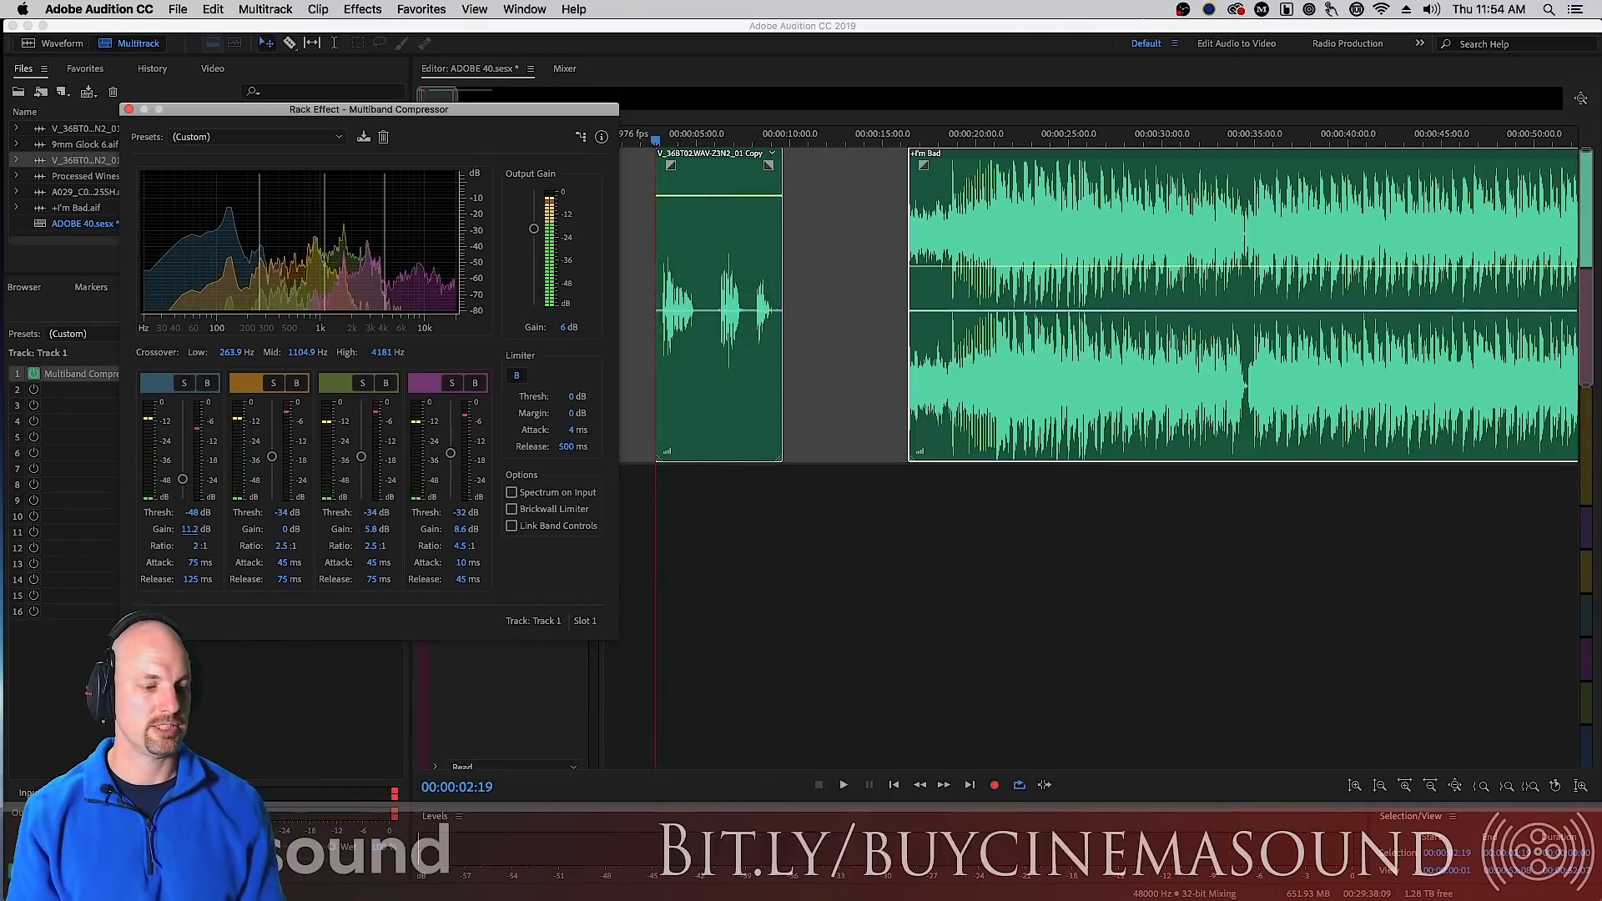
key(space)
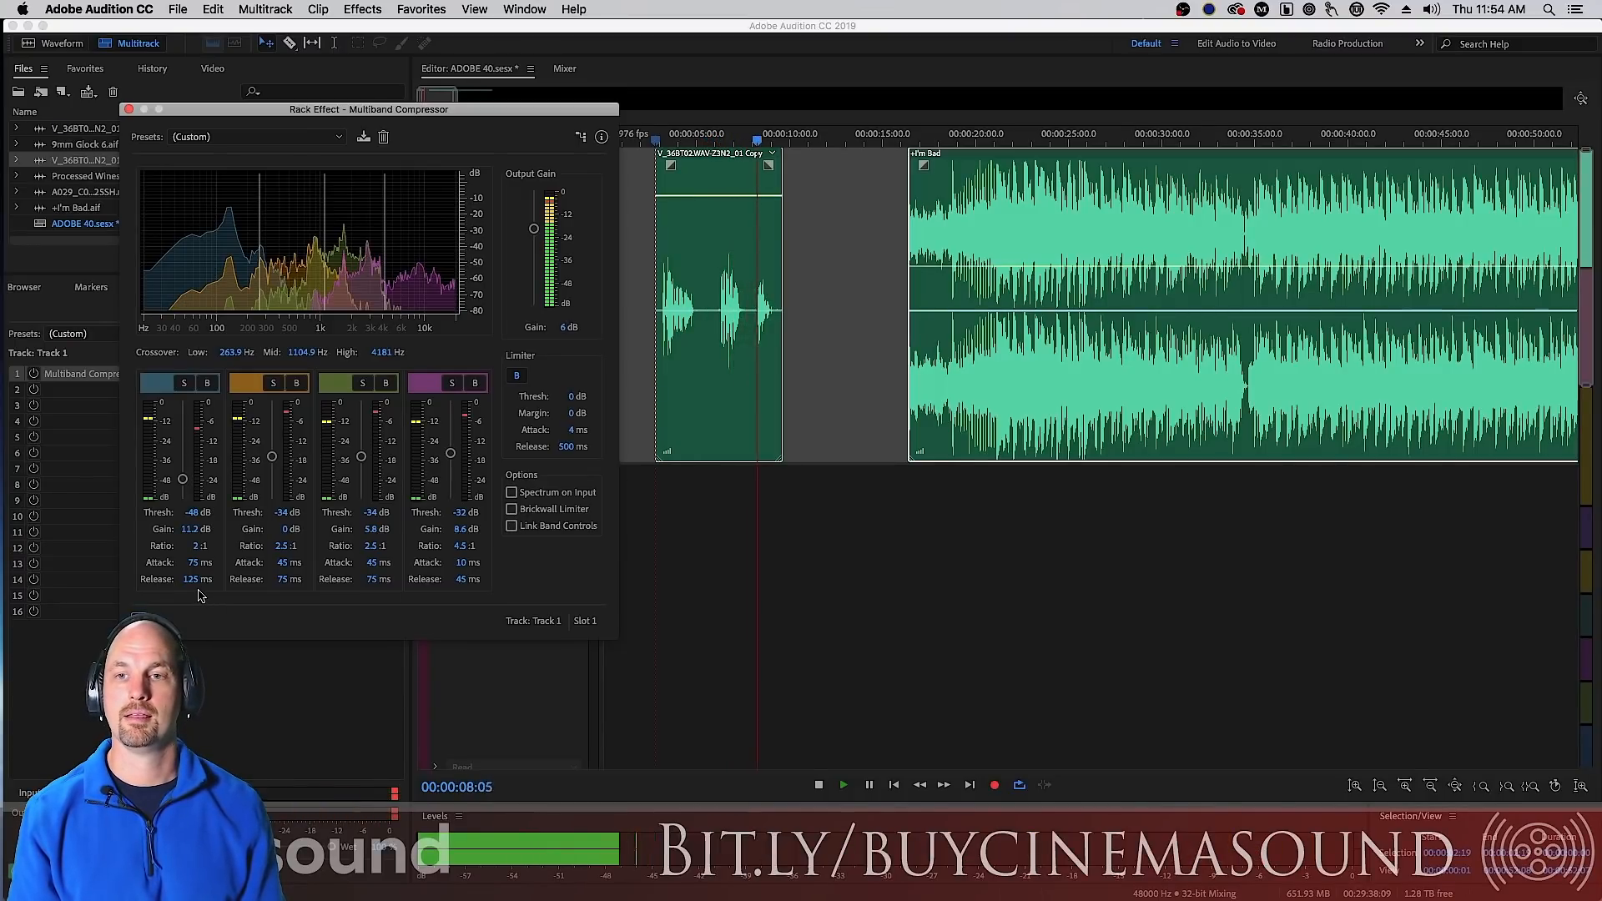
key(space)
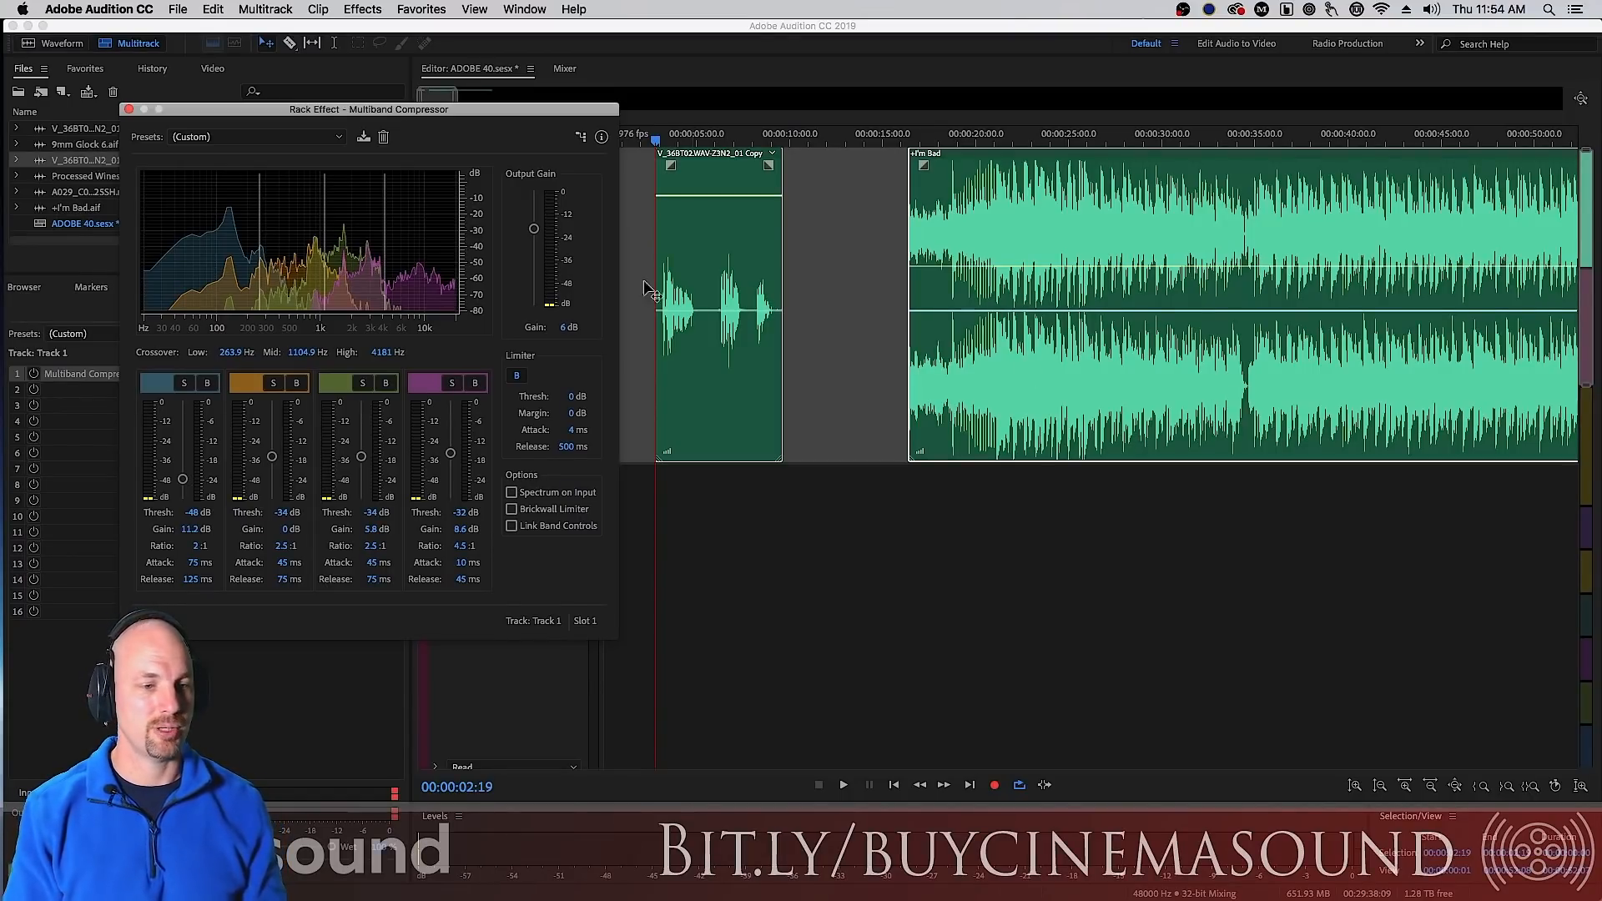
- Load the Default compressor preset and play the "I'm Bad" music clip from 00:00:22:08 with the effect off
click(275, 137)
click(234, 151)
click(1018, 140)
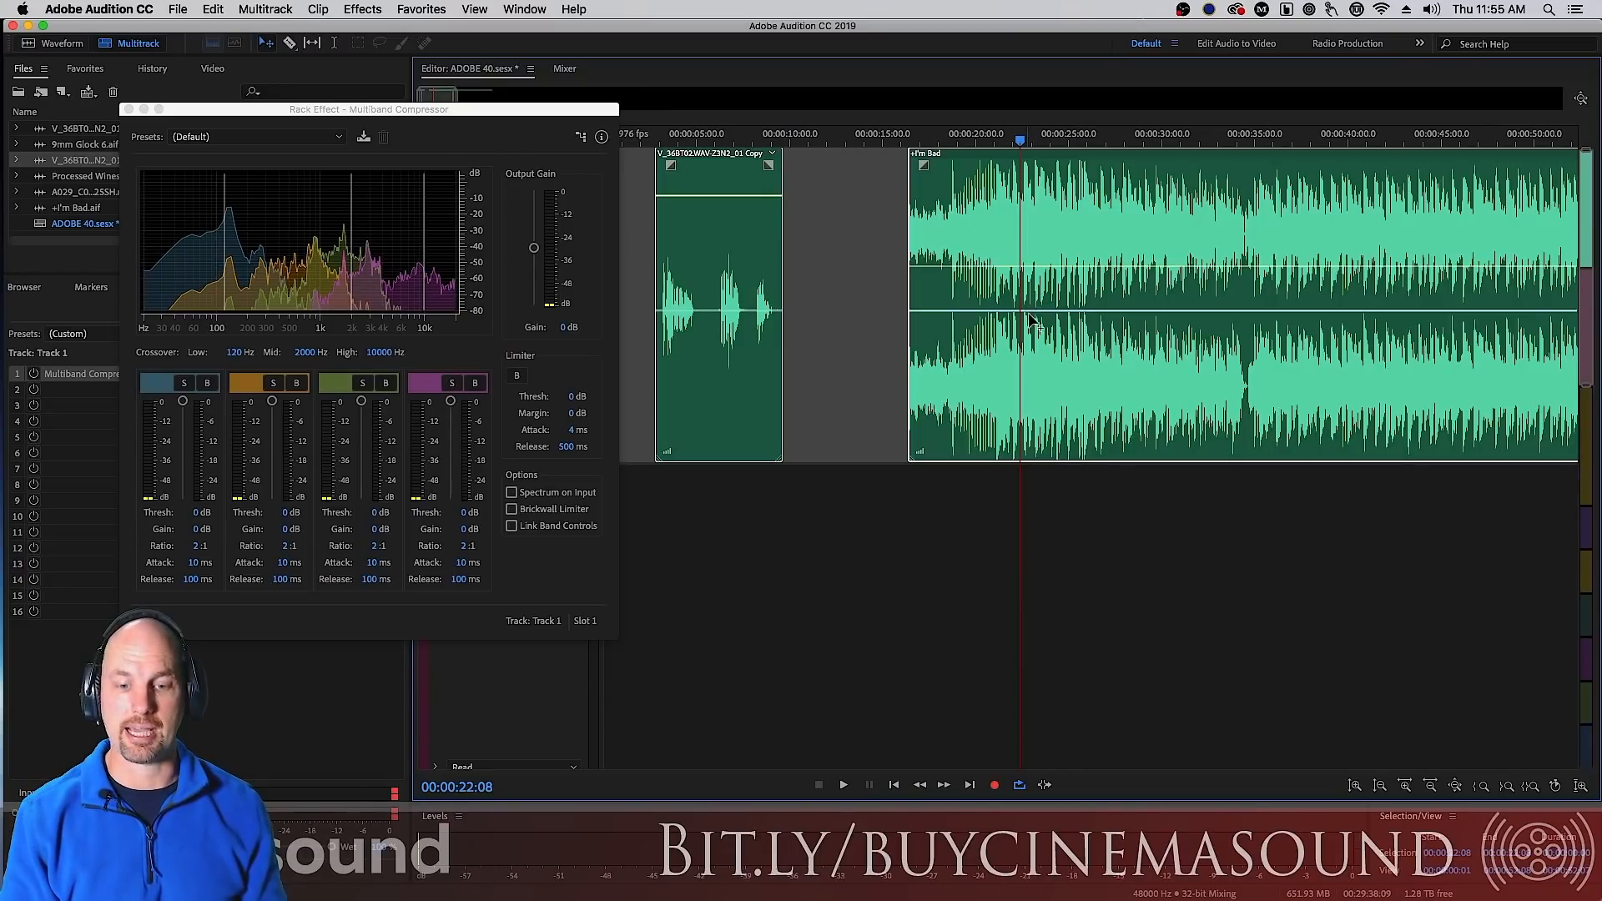
key(space)
key(space)
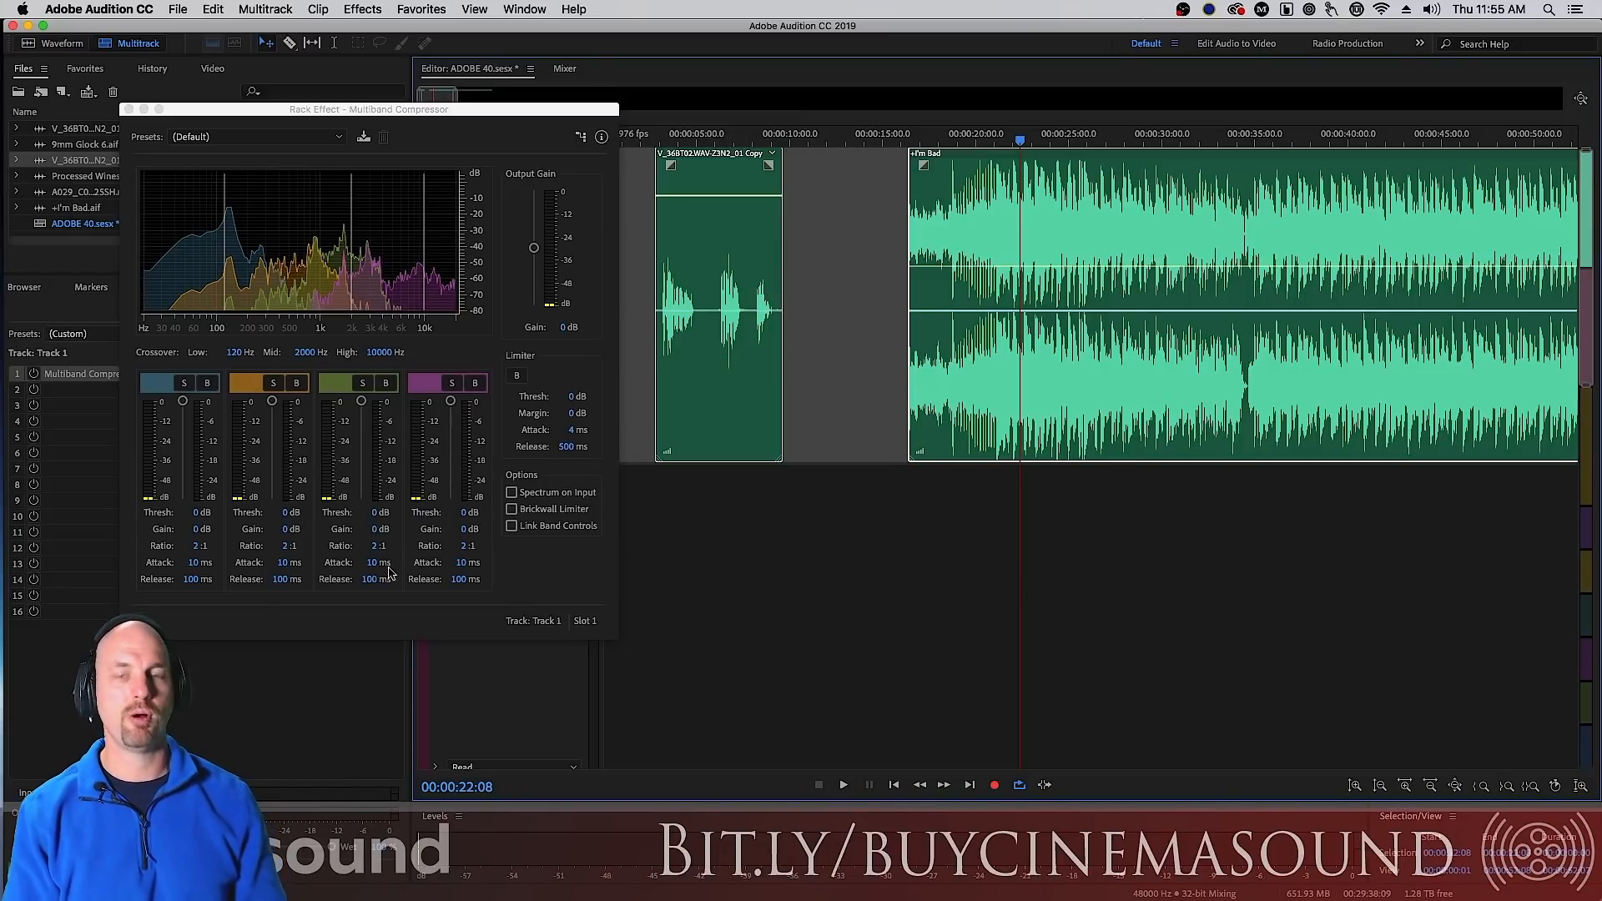
- Link the band controls and set the attack of all bands to 45 ms and the release to 55 ms
click(511, 527)
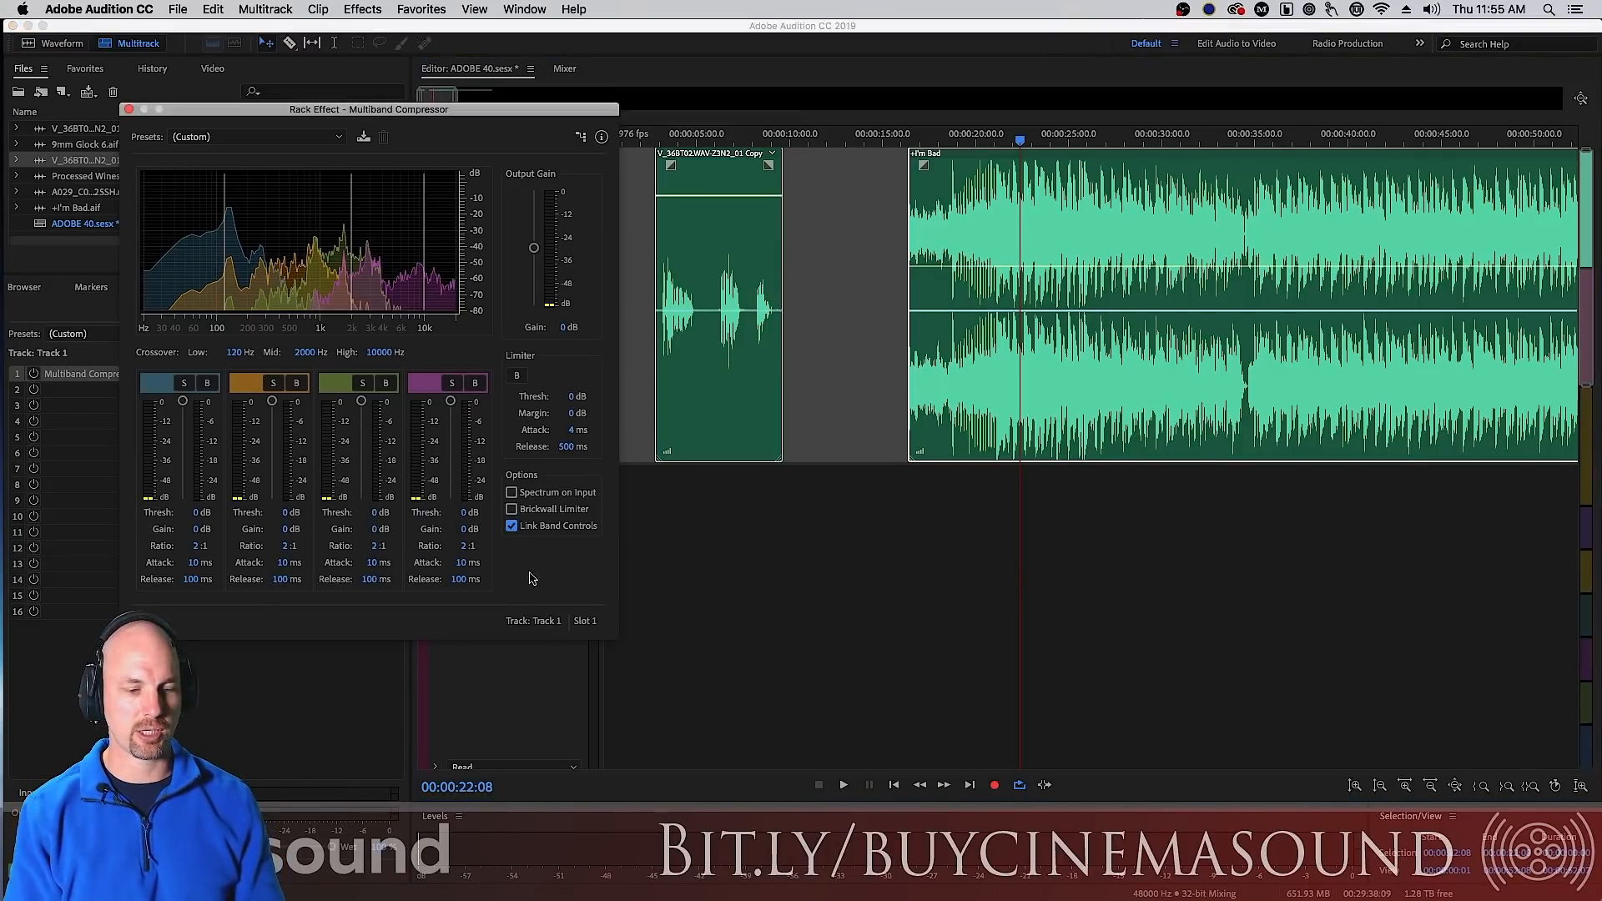
click(373, 563)
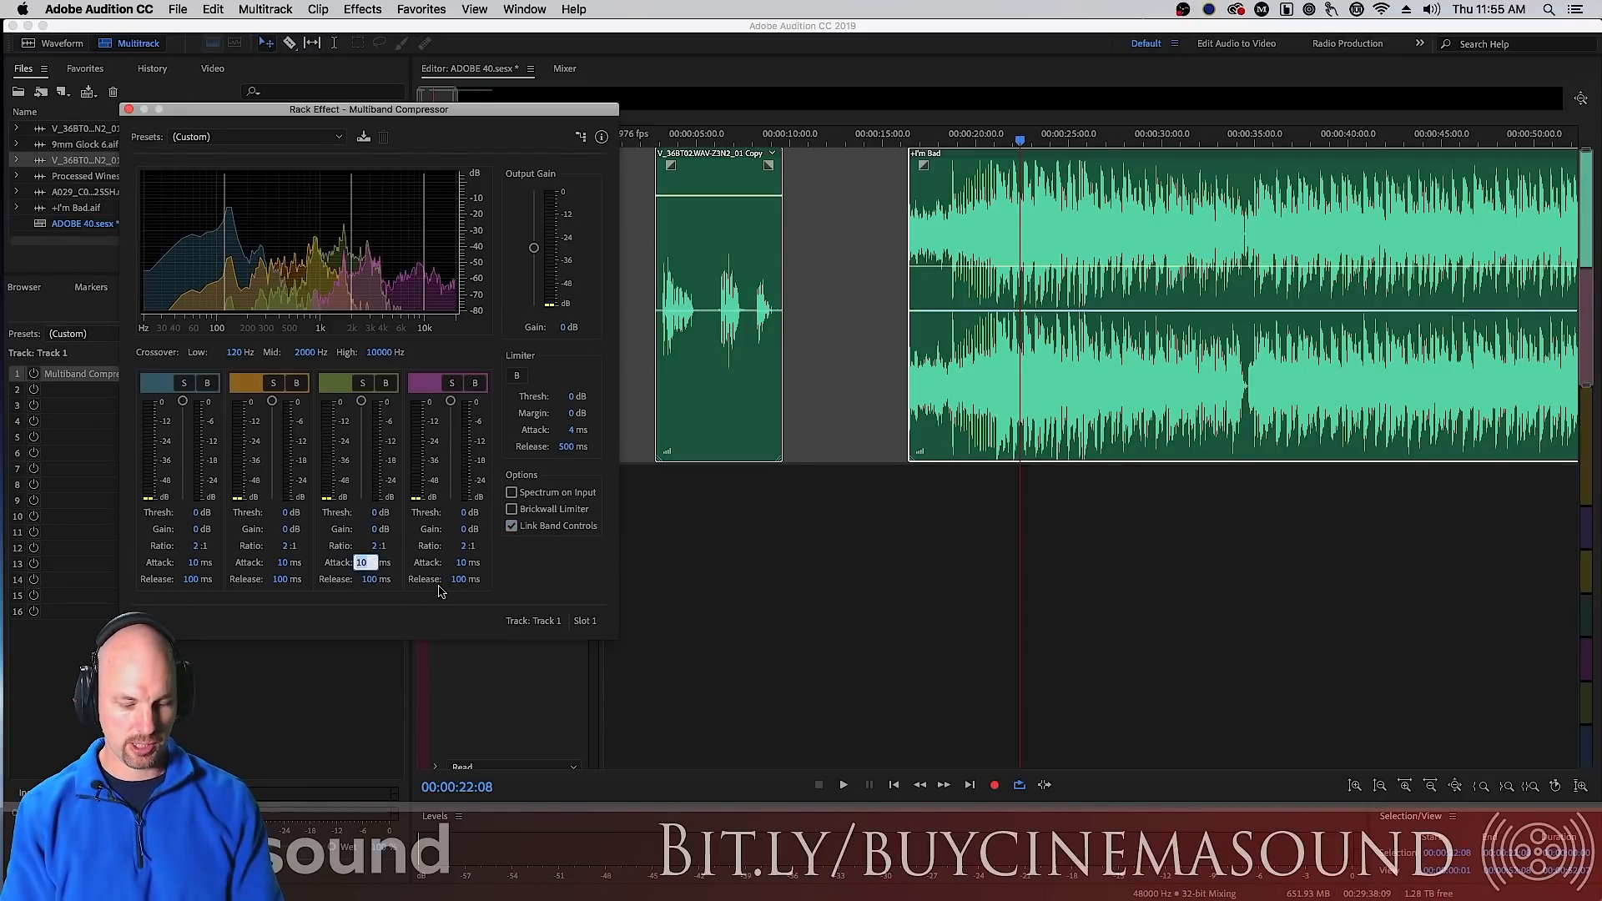
key(Return)
click(370, 580)
text(55)
key(Return)
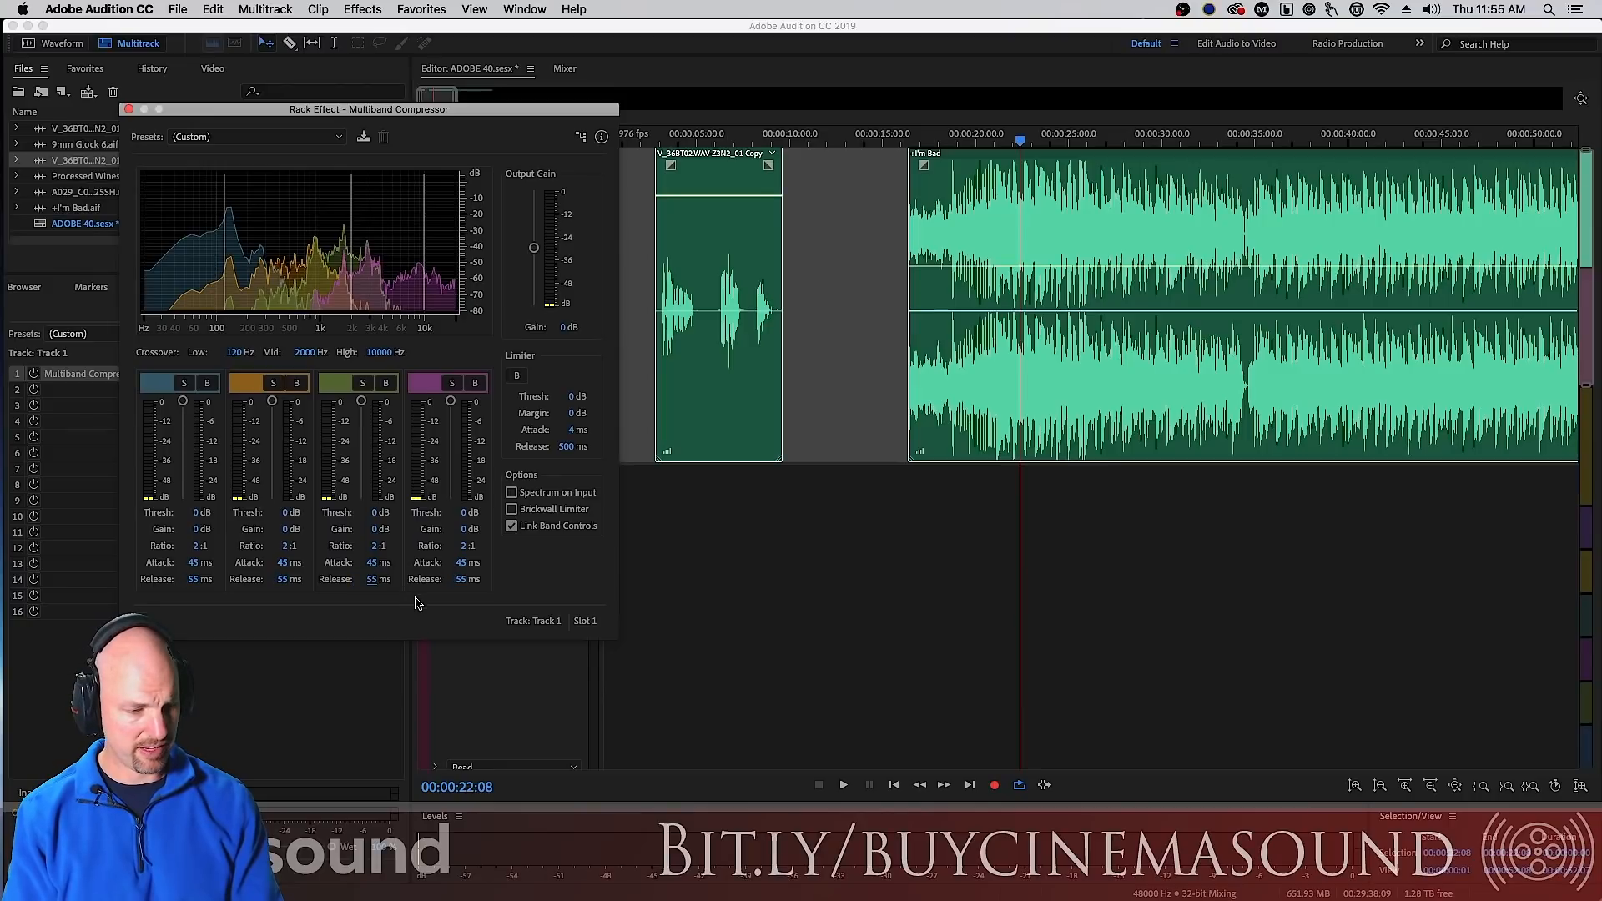
- Set the ratio of all linked bands to 4:1
click(379, 550)
text(4)
key(Return)
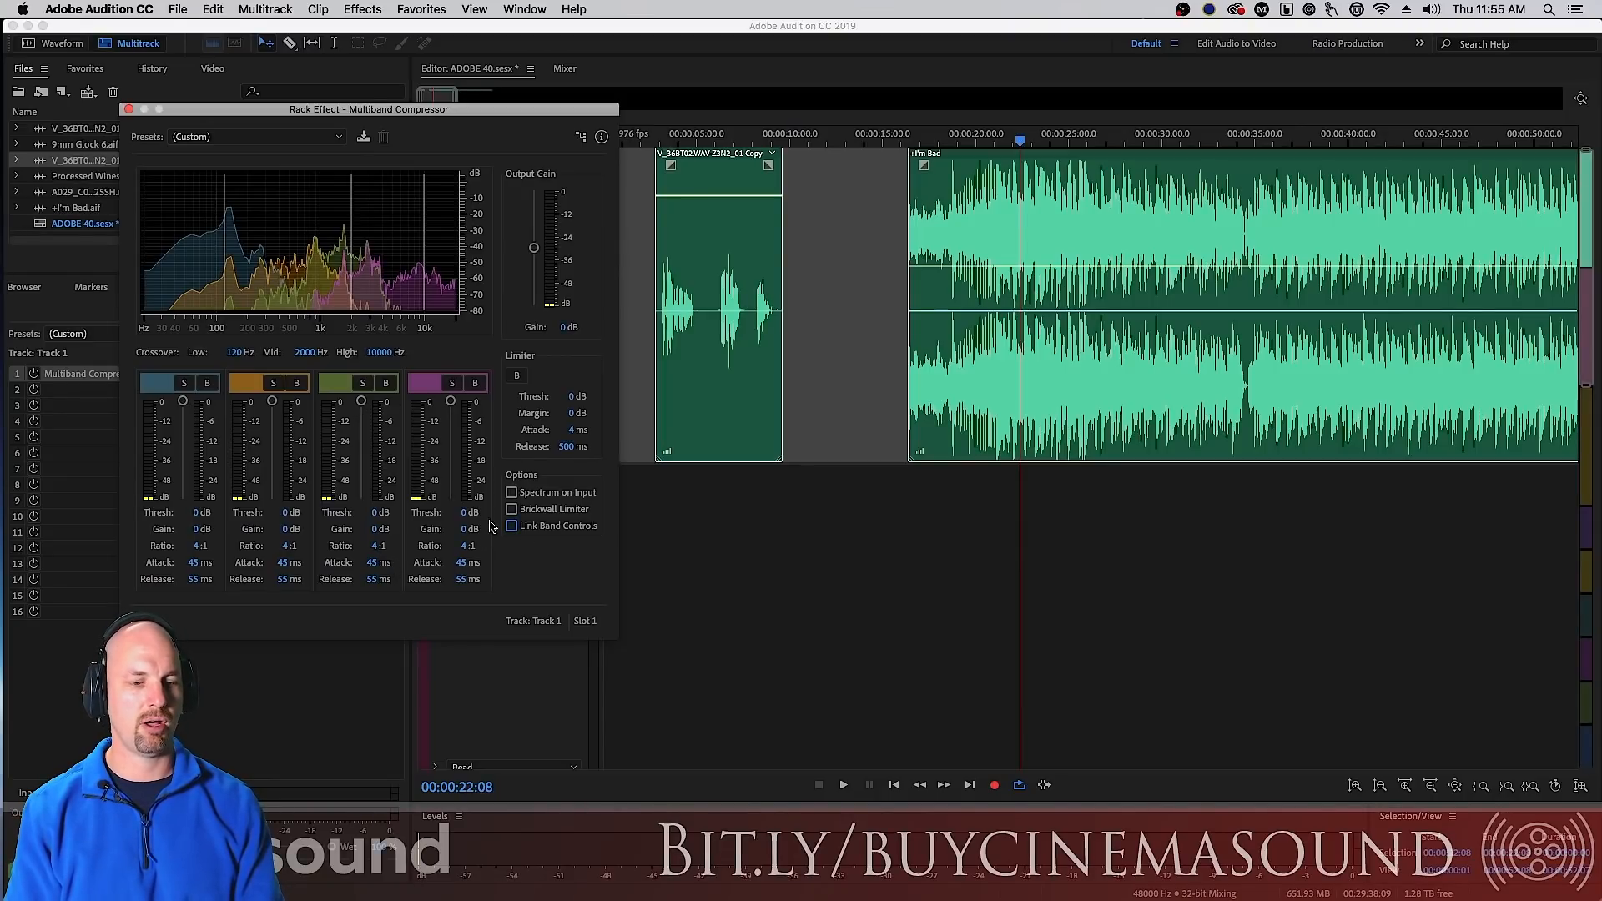
- Switch the Multiband Compressor back on and lower the linked thresholds to -30 dB during playback of the music clip
key(space)
mouse_move(362, 403)
mouse_down()
mouse_move(362, 454)
mouse_move(362, 435)
mouse_up()
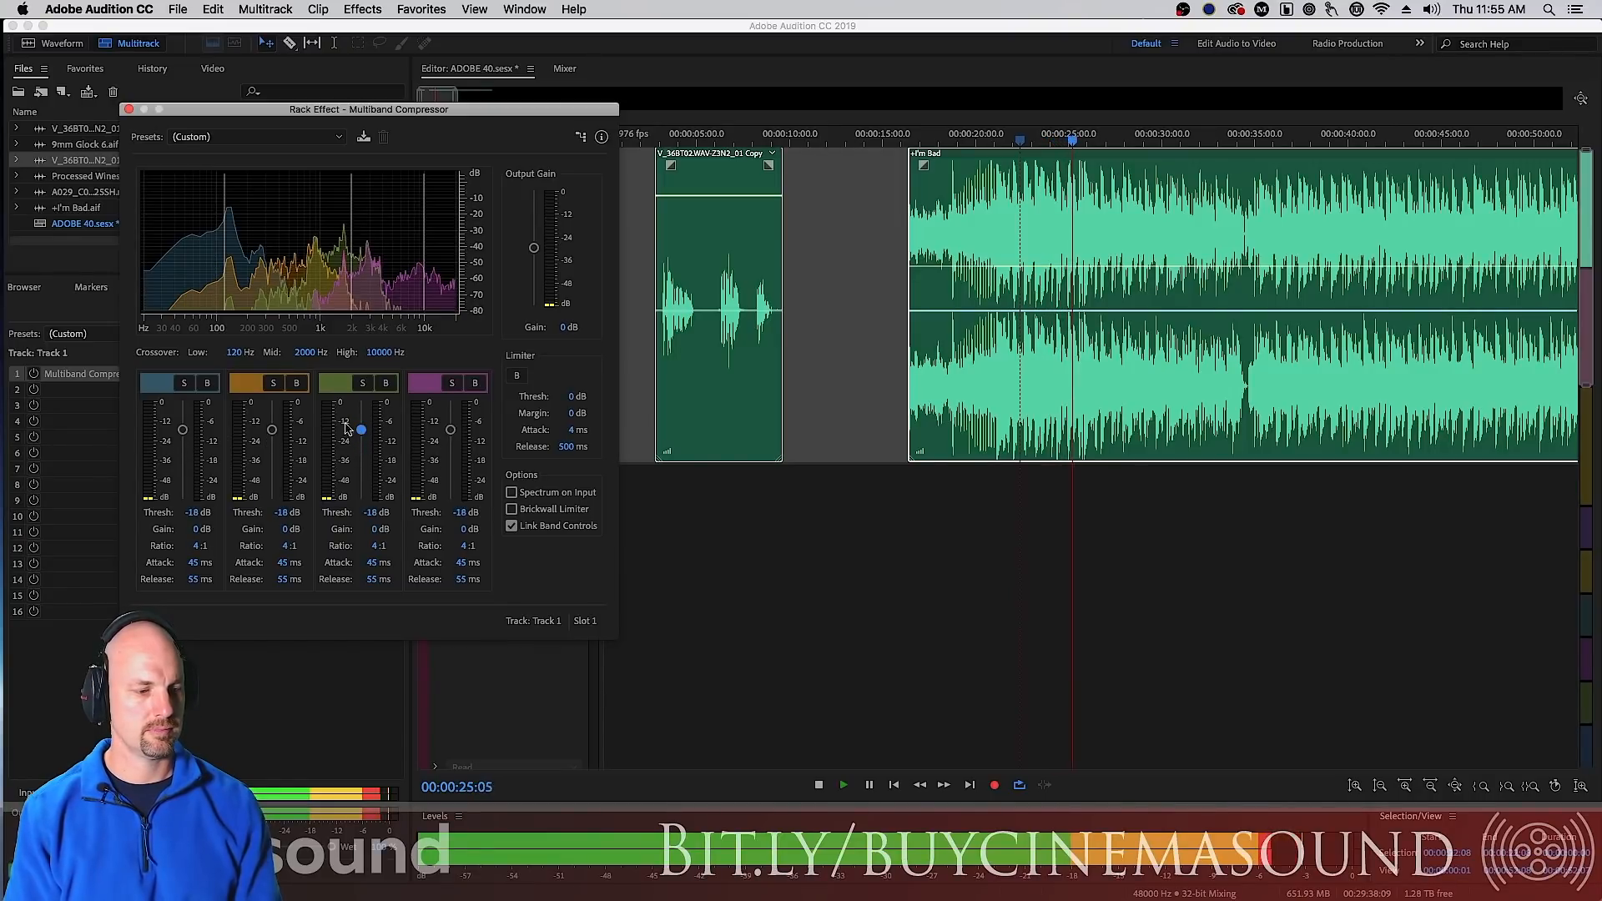
key(space)
mouse_move(364, 452)
mouse_down()
mouse_move(382, 392)
mouse_move(357, 457)
mouse_up()
key(space)
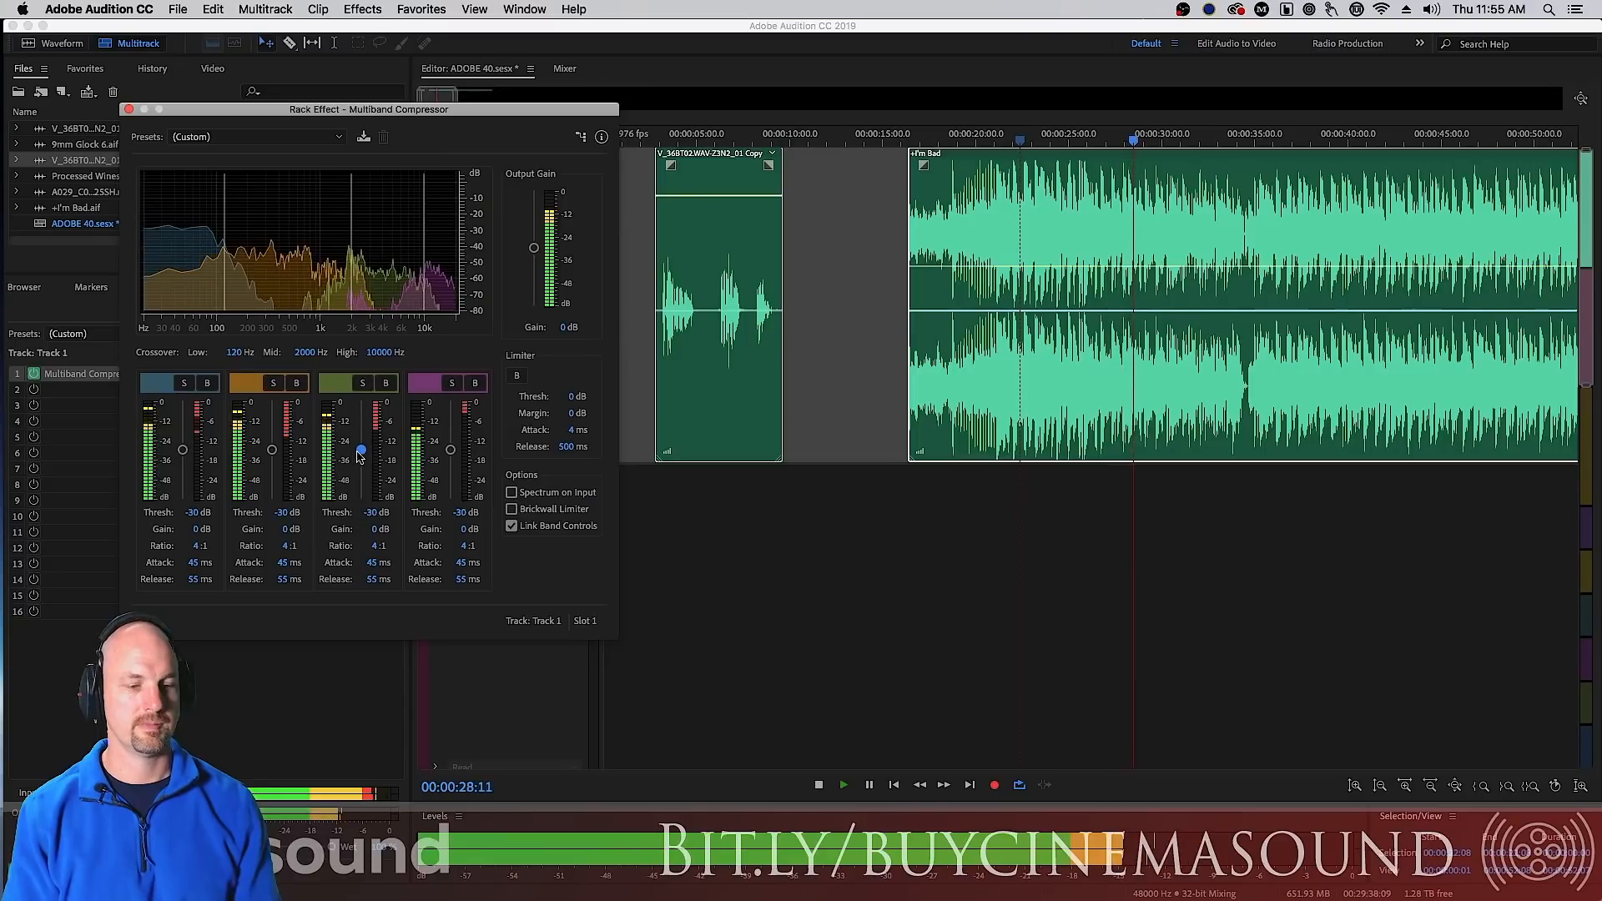
key(space)
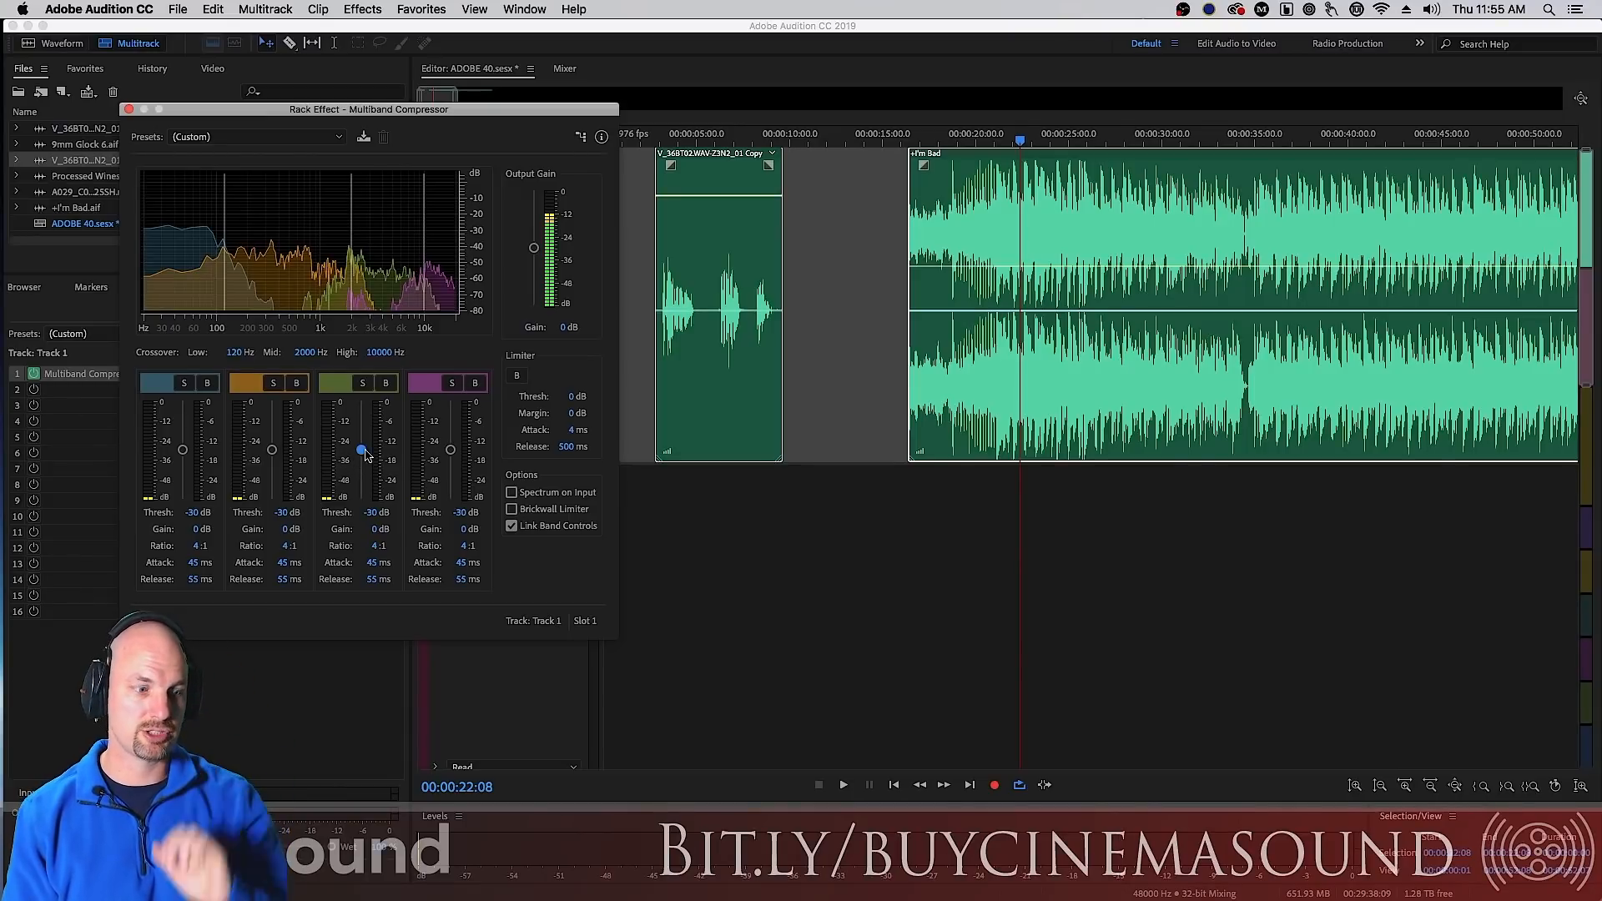
- Reset the linked thresholds to 0 dB, lower them to -28 dB during playback, and raise the output gain to 9 dB
drag(364, 453, 363, 407)
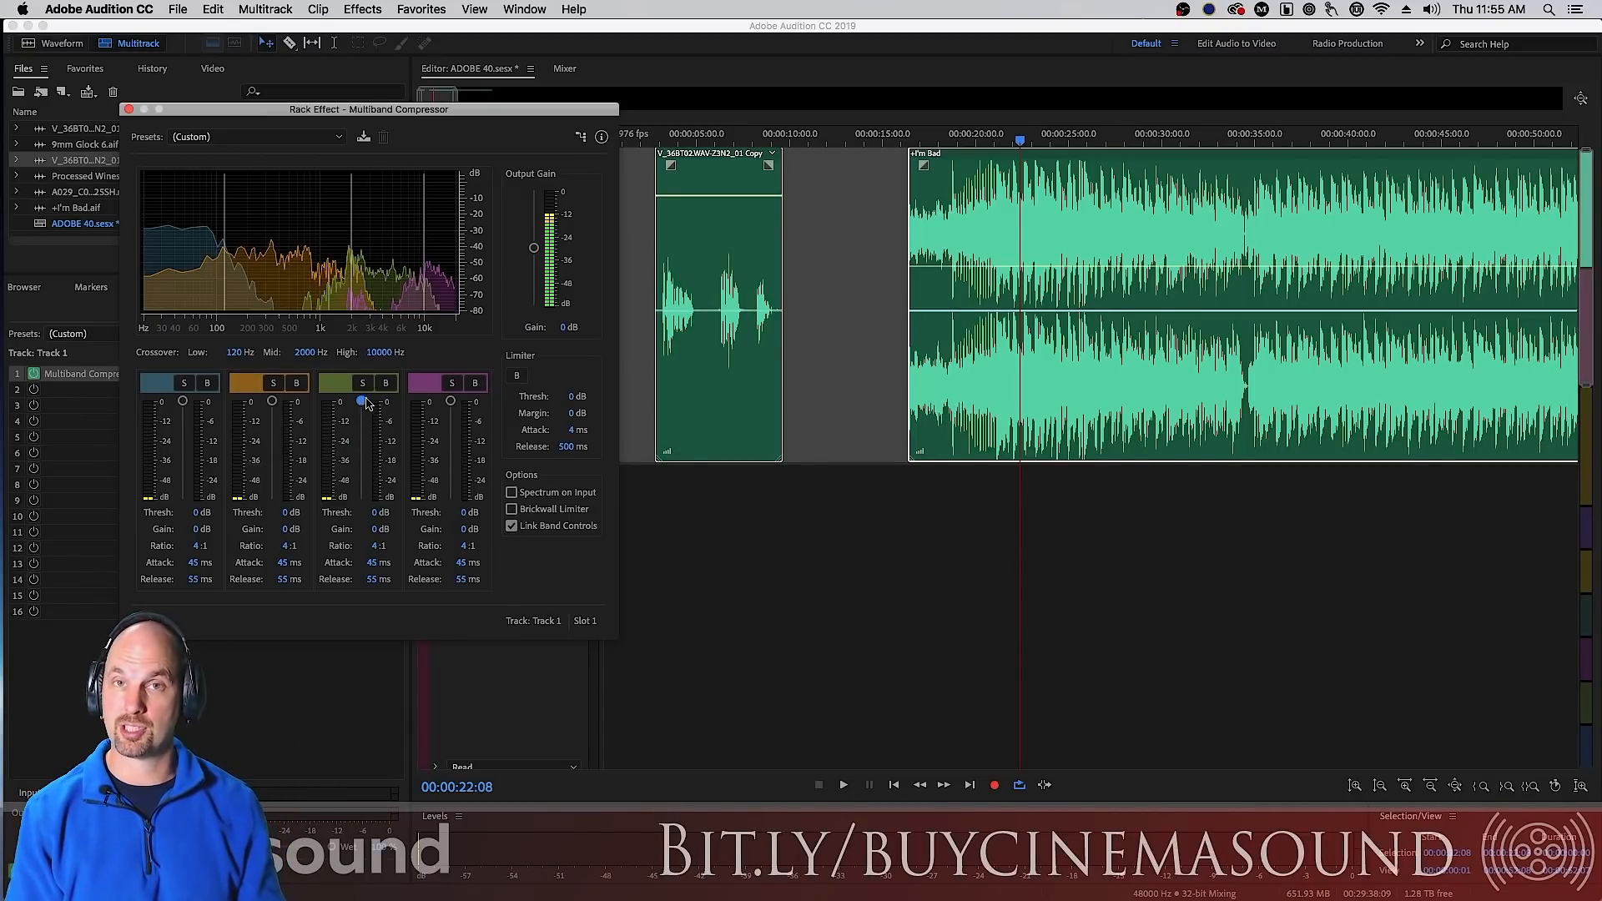
key(space)
drag(362, 402, 348, 451)
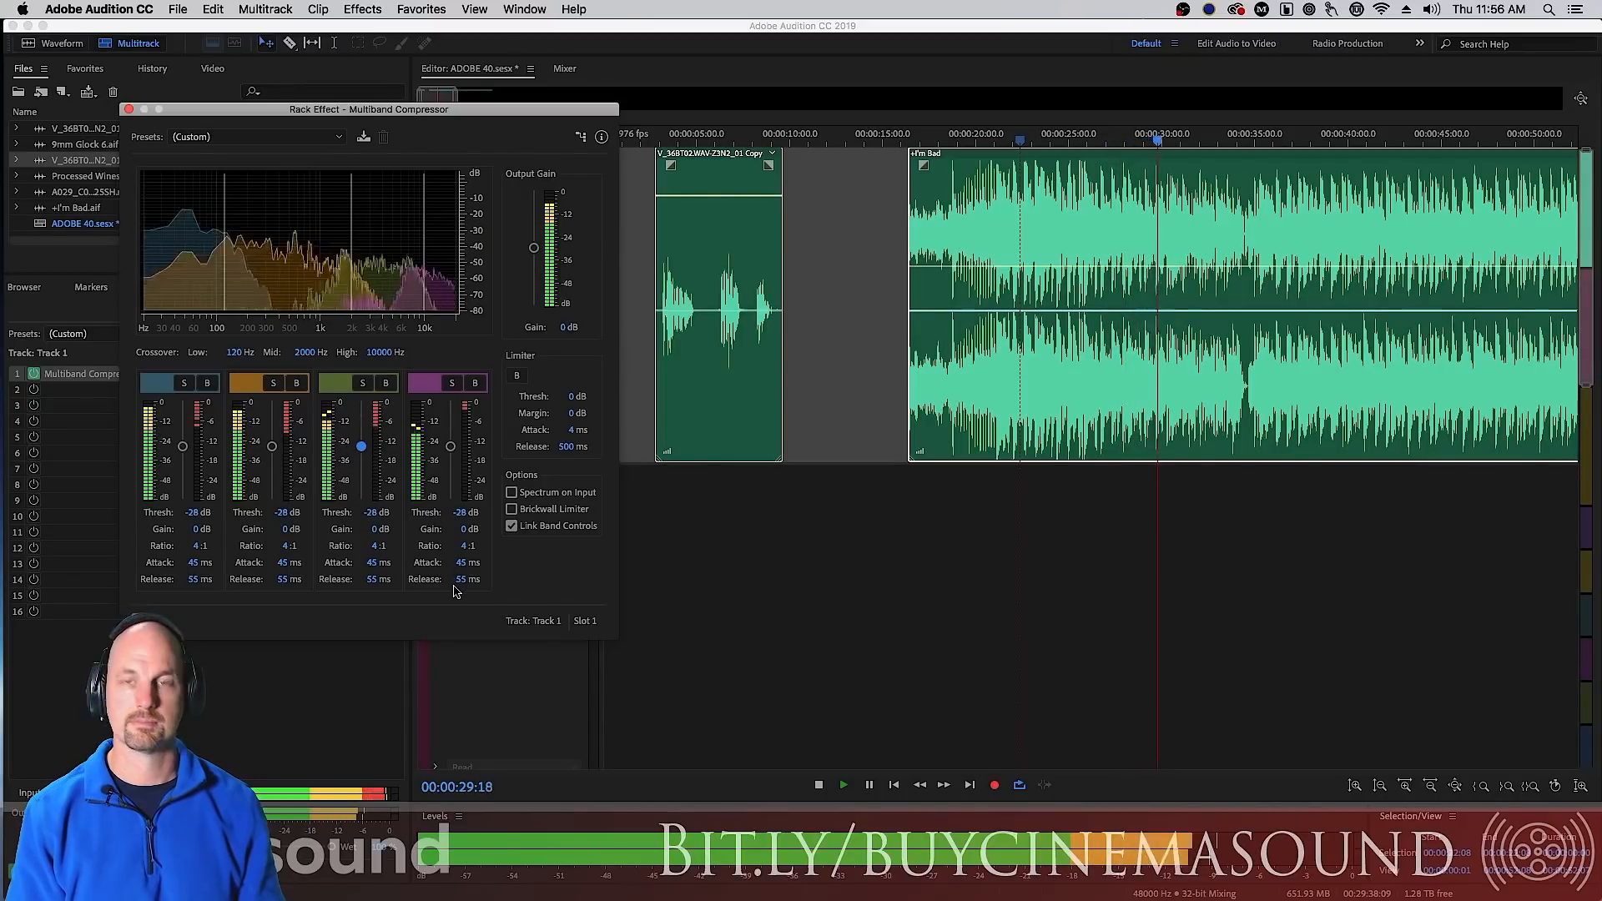
key(space)
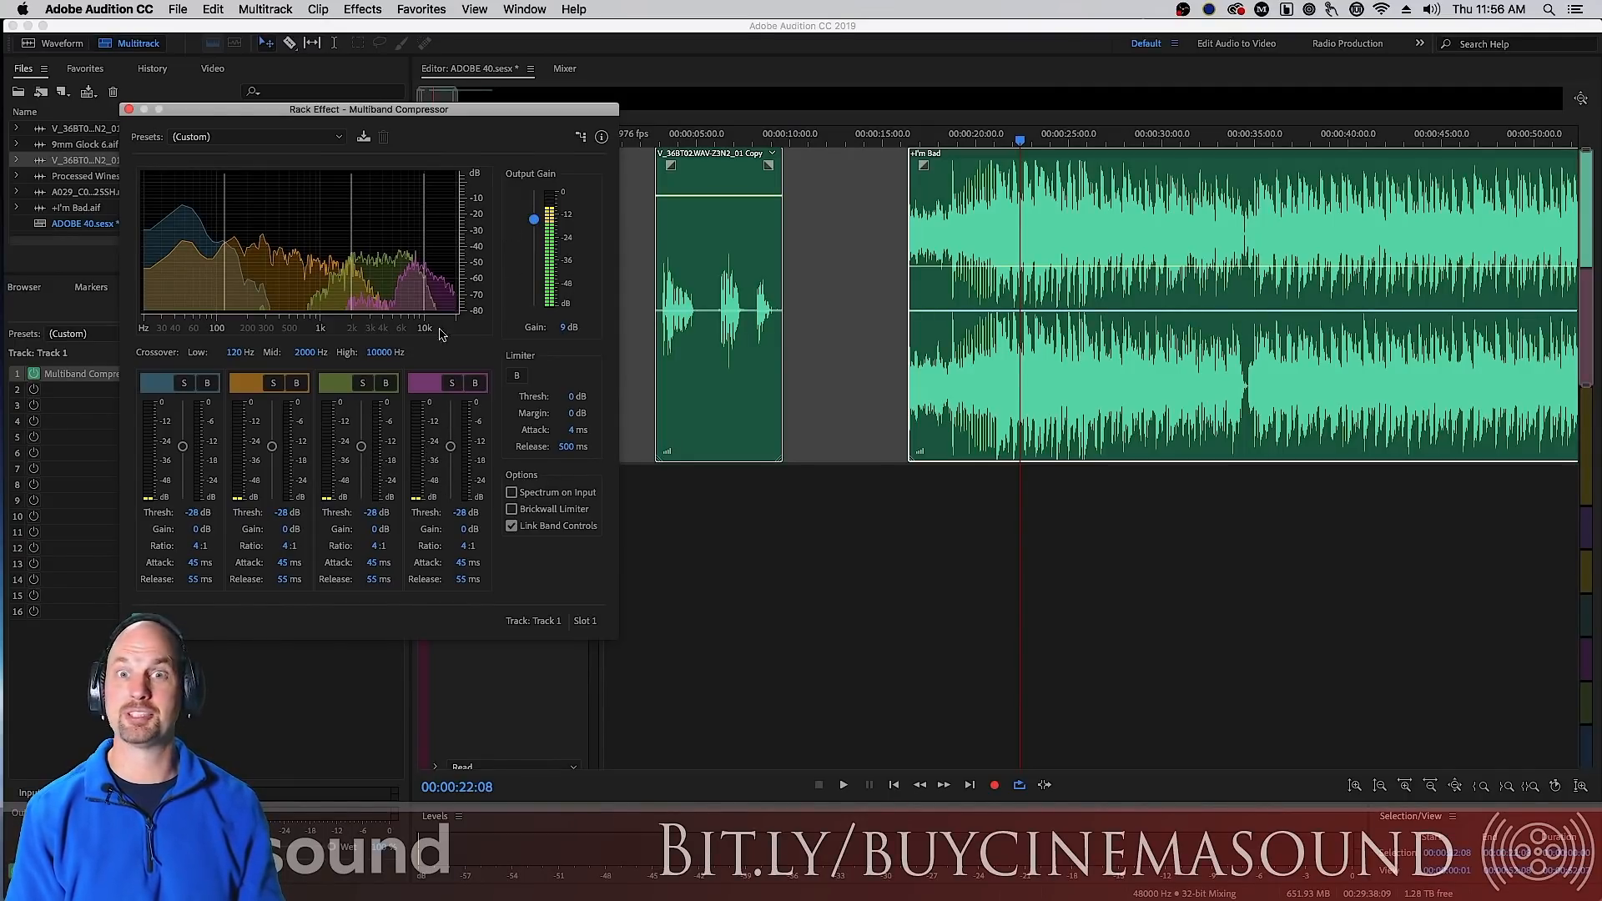
- Clear the clip indicators and compare the music clip by playing it with the compressor on and bypassed, leaving it on
key(space)
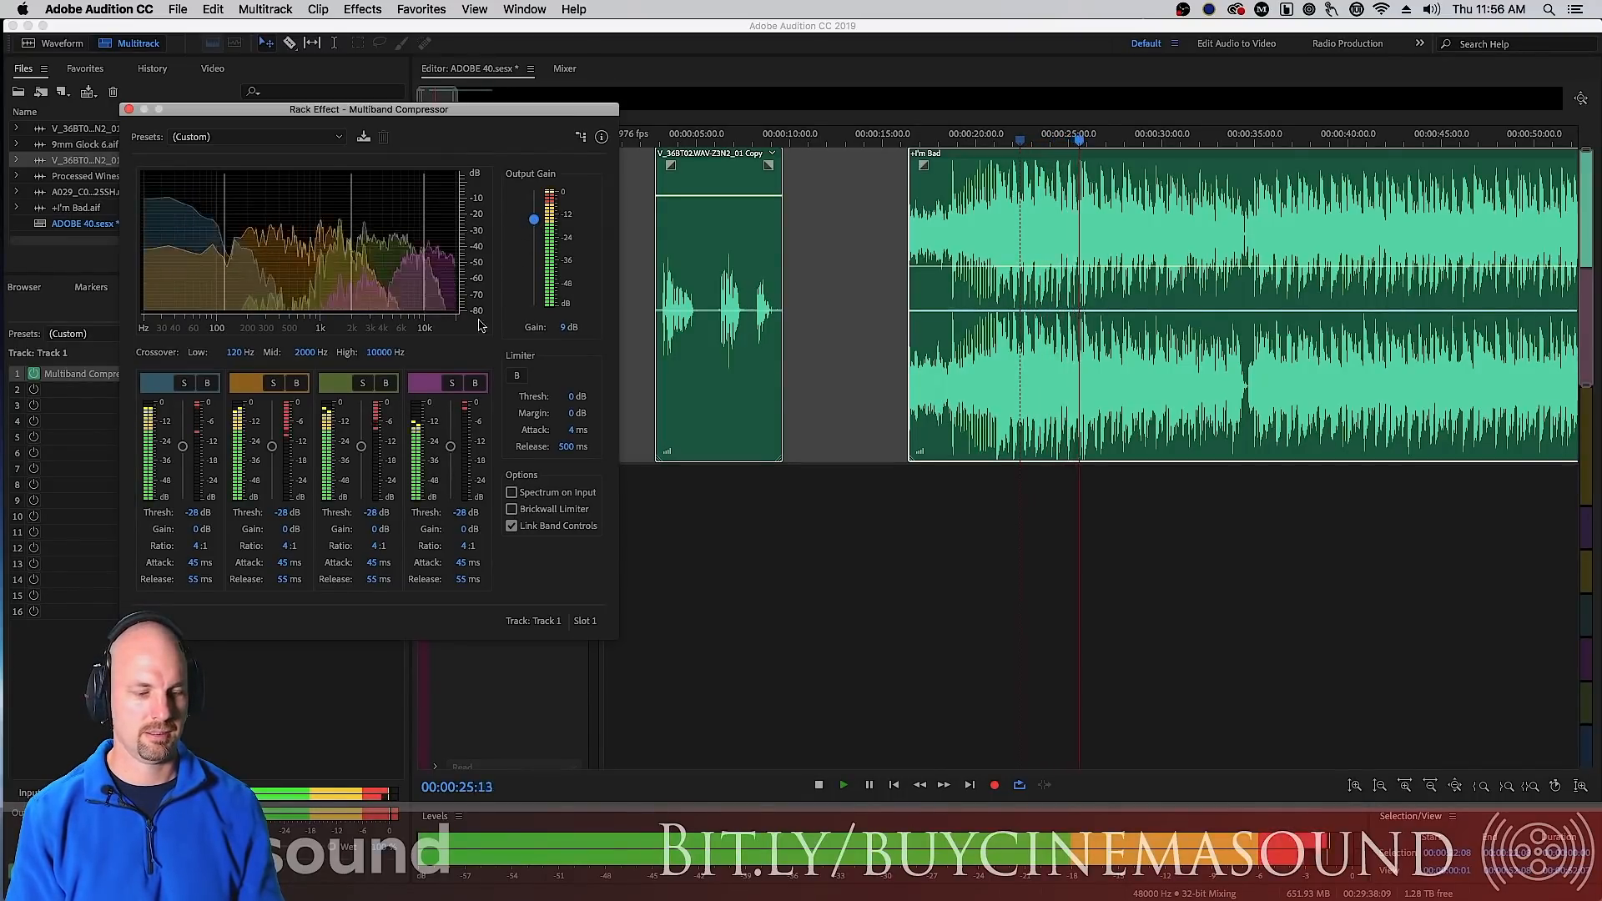
click(395, 816)
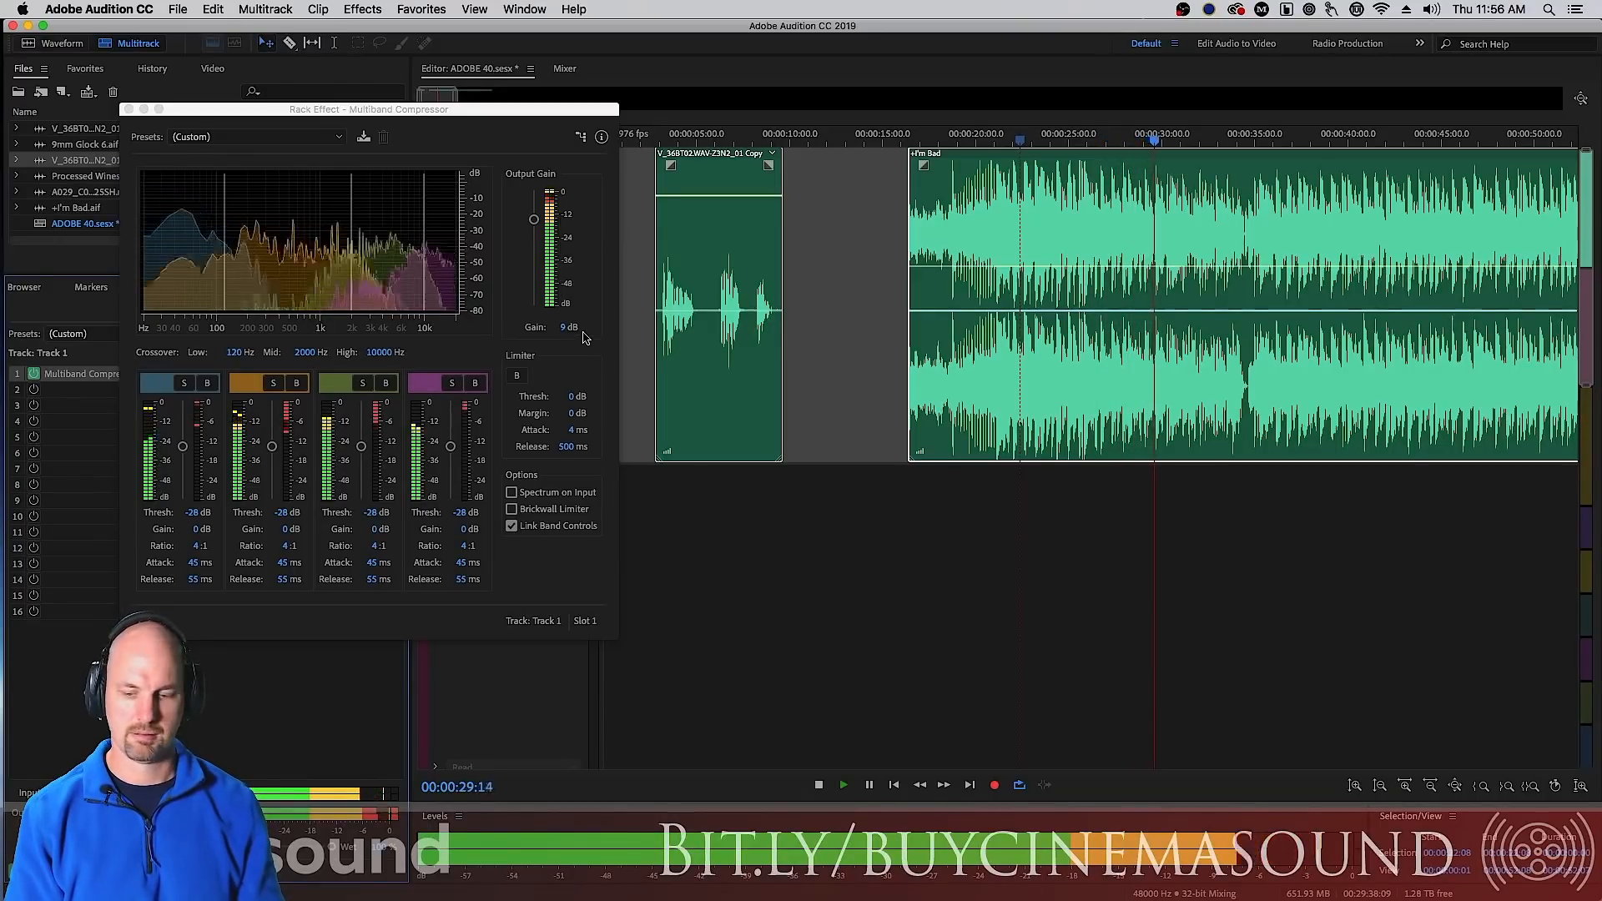
key(space)
click(136, 621)
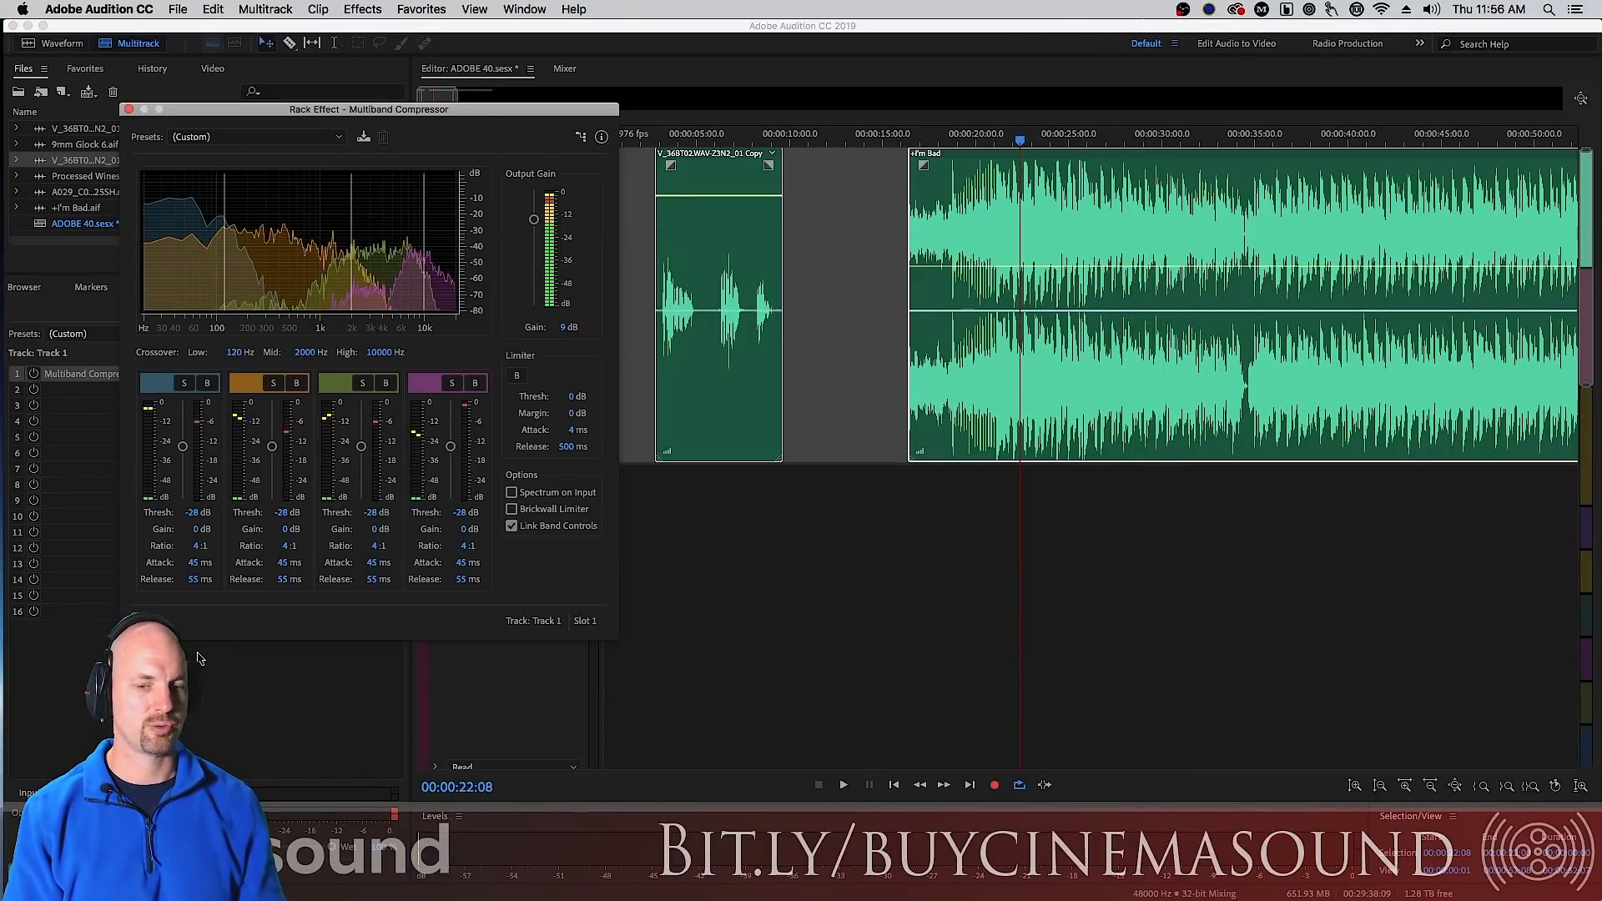
key(space)
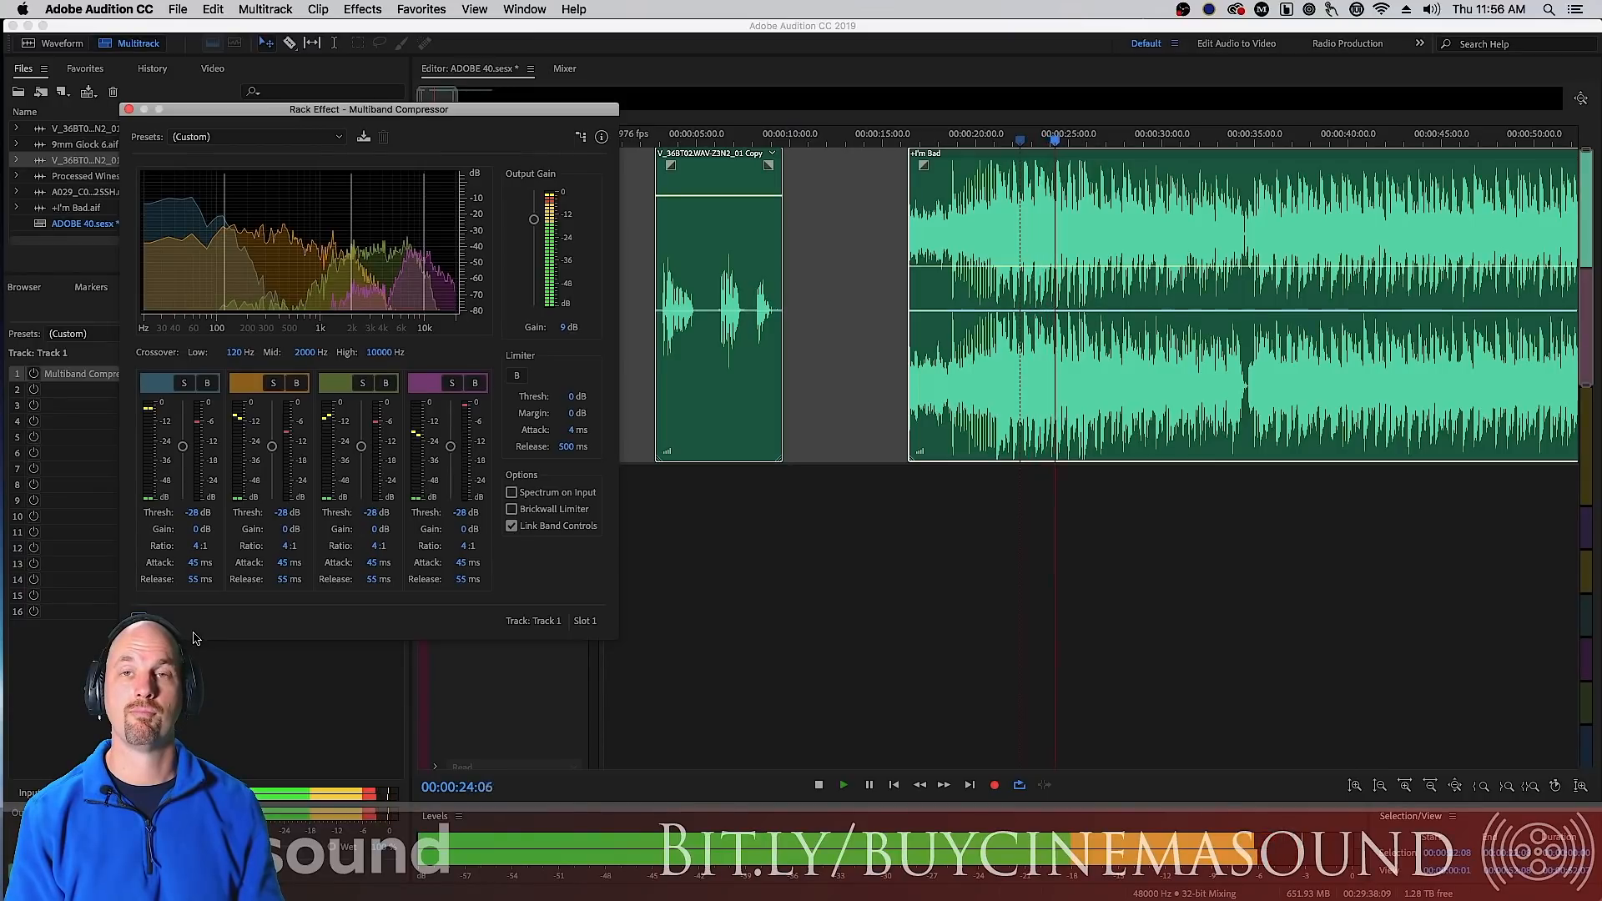
key(space)
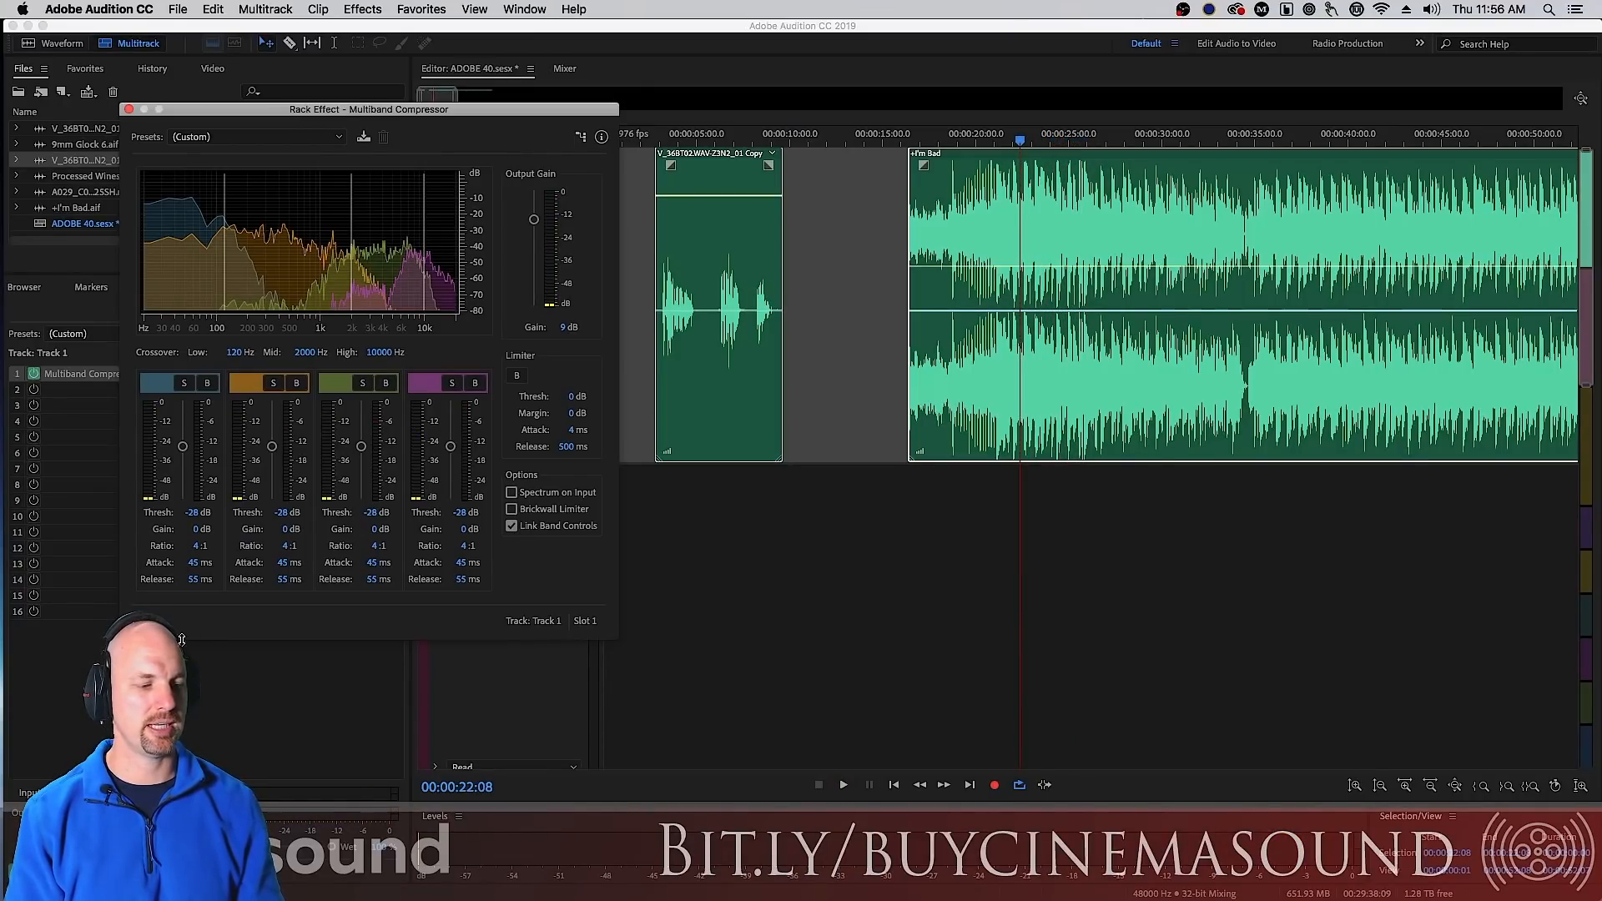
- Play the music clip and set the attack of all linked bands to 42 ms
key(space)
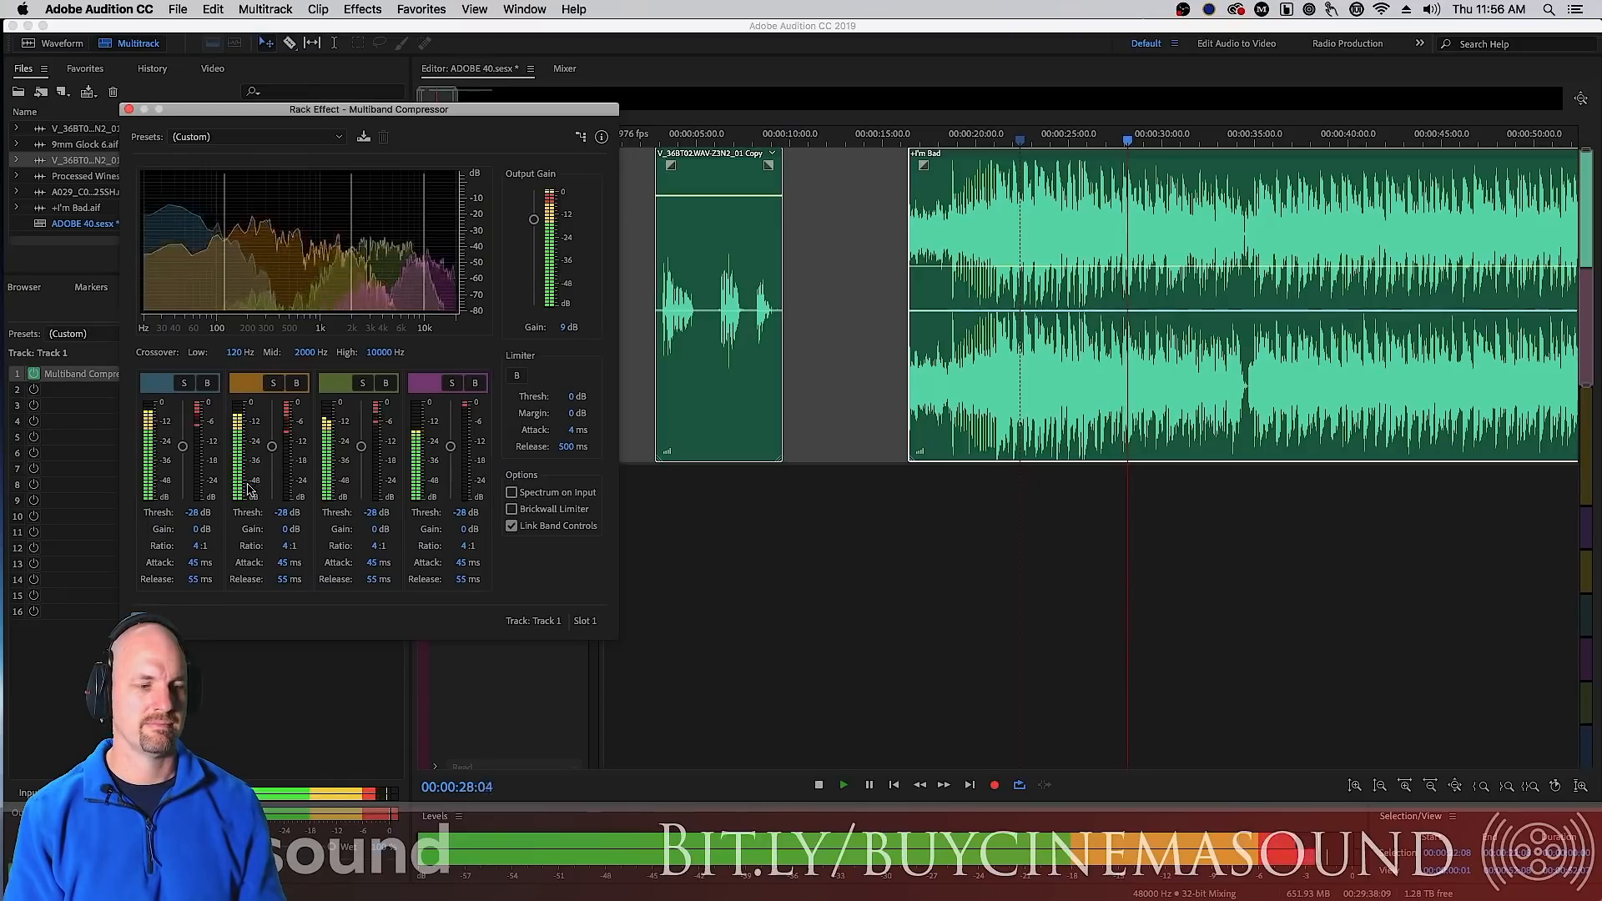
key(space)
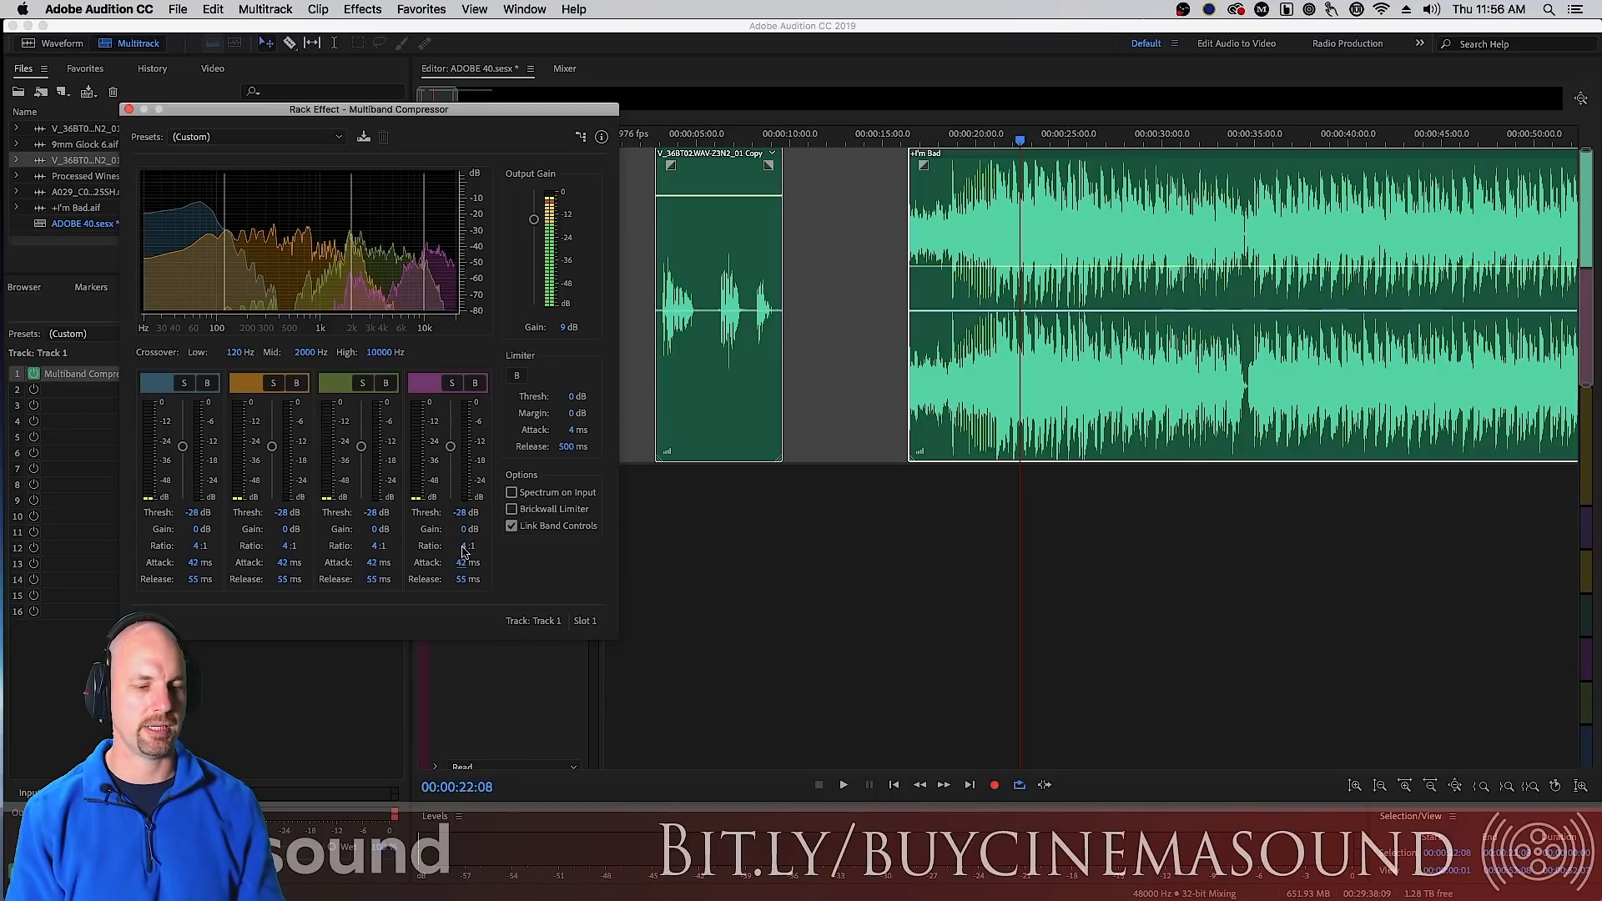
- Unlink the bands, set the highest band to 2.5:1, -26 dB threshold, 78 ms attack, 83 ms release, and the lowest to 6:1, 38 ms attack
text(2.5)
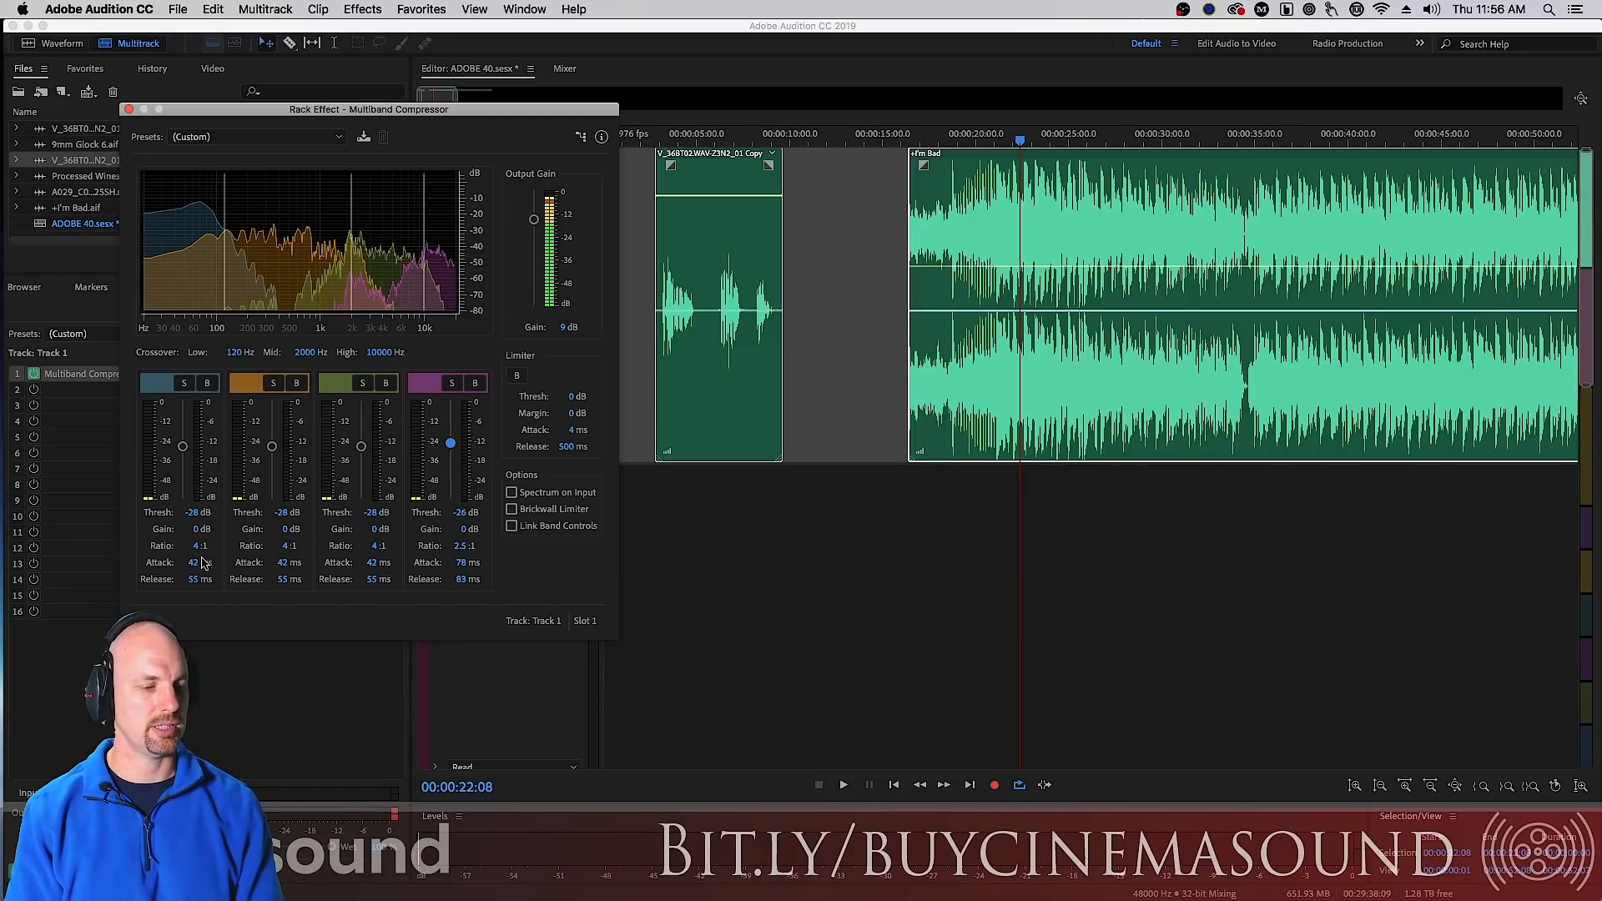
text(6)
key(Return)
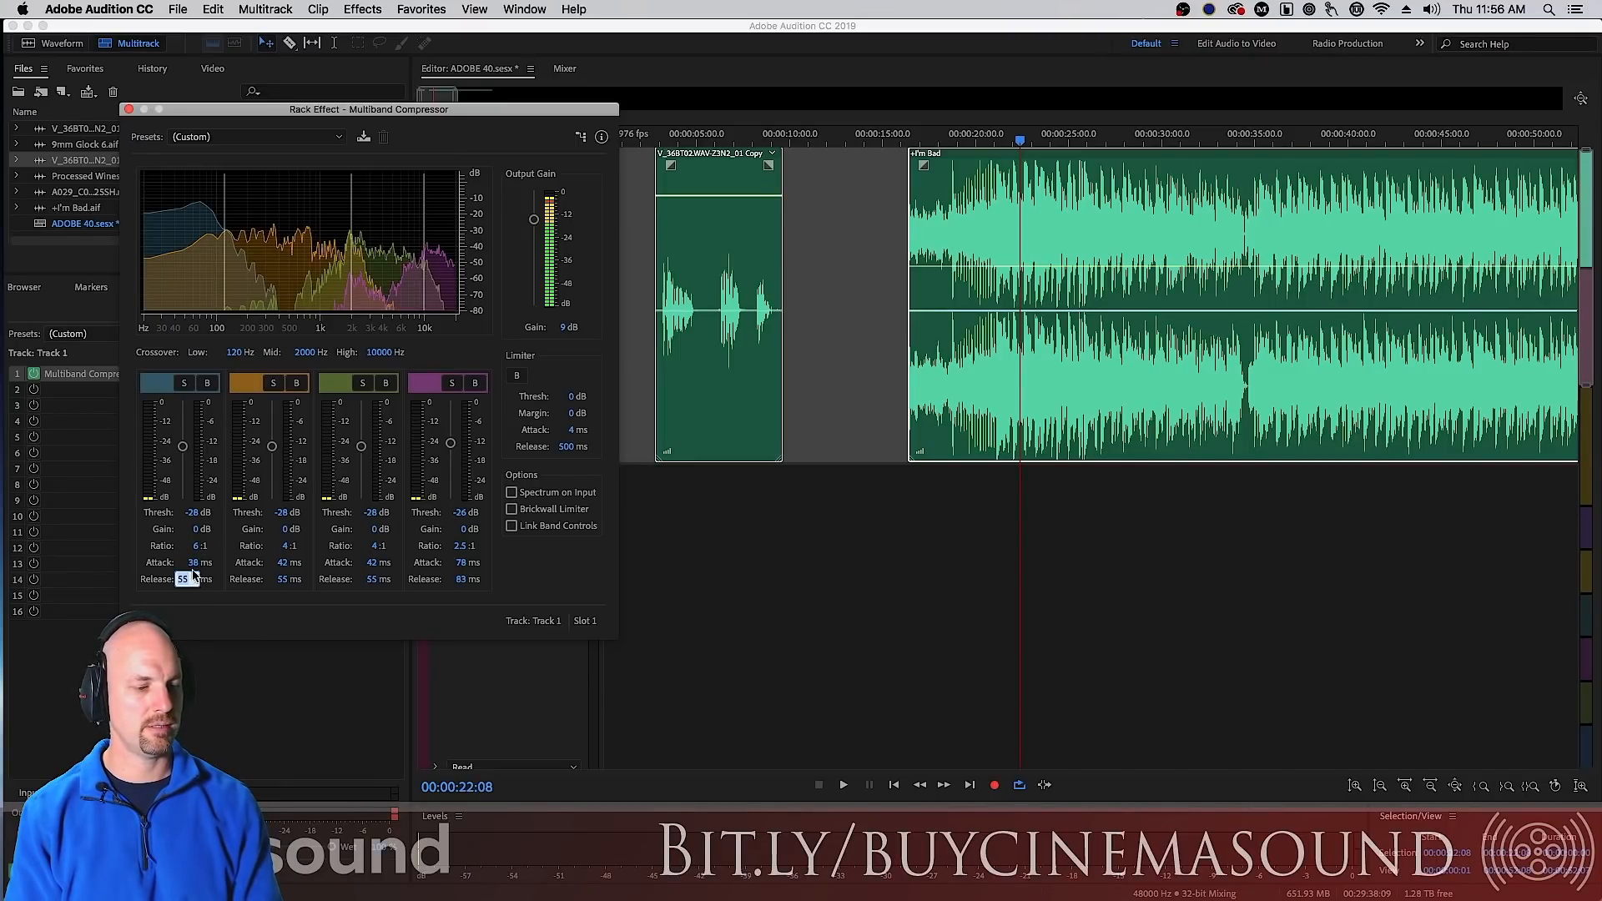
key(Return)
- During playback, reset the lowest band's threshold to 0 dB and raise the second band's threshold to -27.1 dB
key(space)
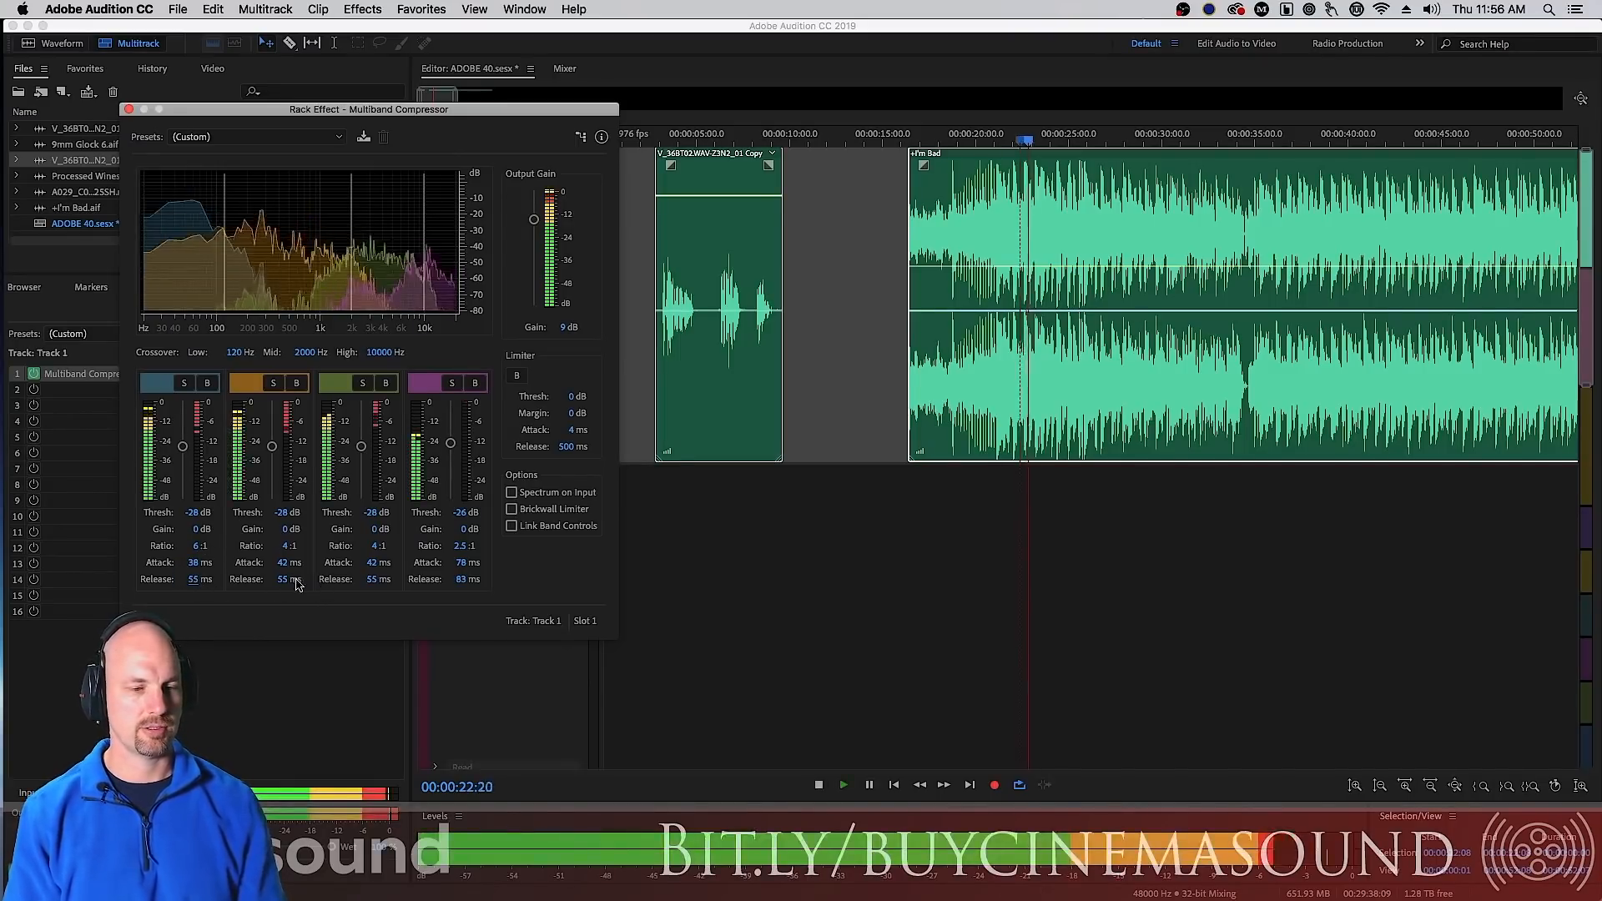
drag(191, 513, 183, 514)
click(187, 513)
text(0)
drag(282, 512, 288, 512)
key(space)
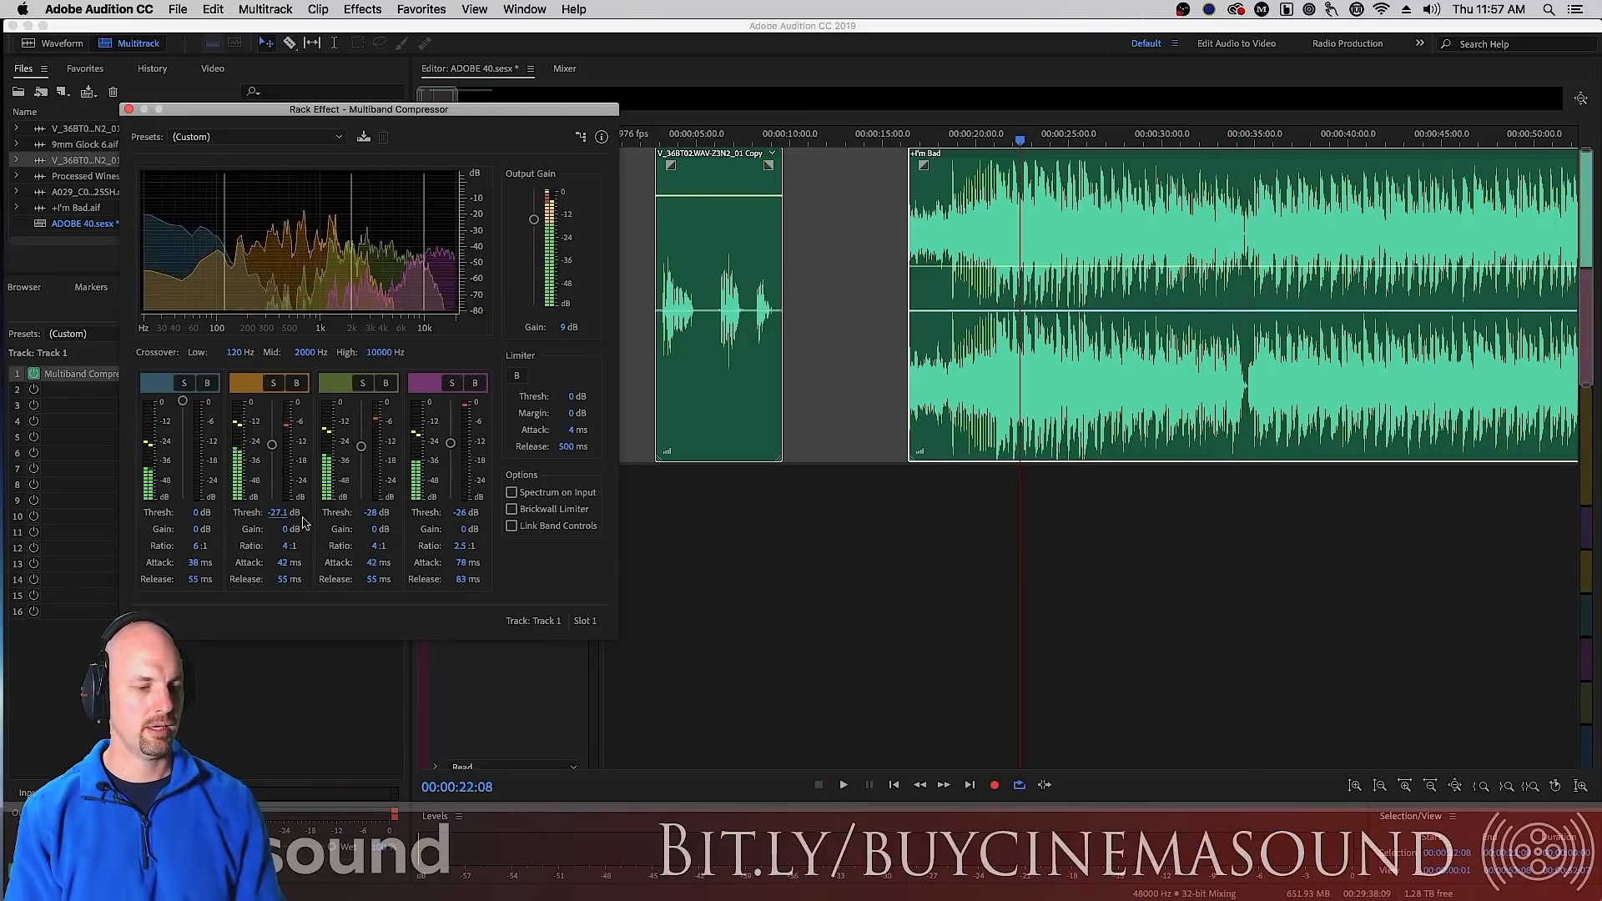
- Set the thresholds of the lowest three bands to -30, -22.6 and -21.9 dB and play the music clip briefly
text(-30)
key(Return)
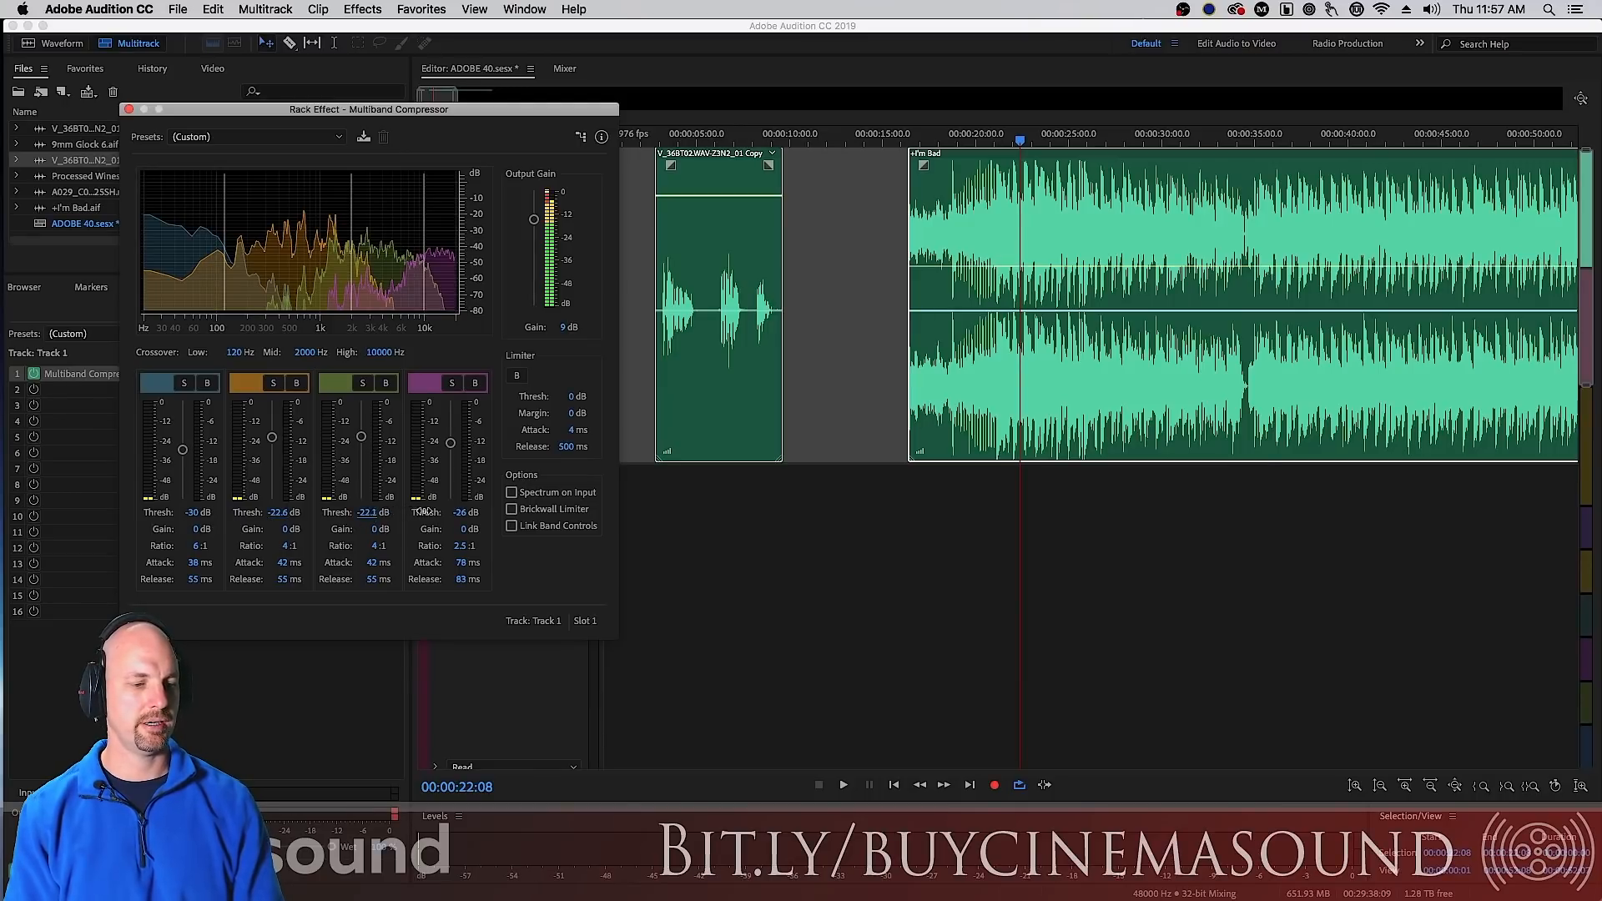
drag(424, 511, 427, 511)
key(space)
key(space)
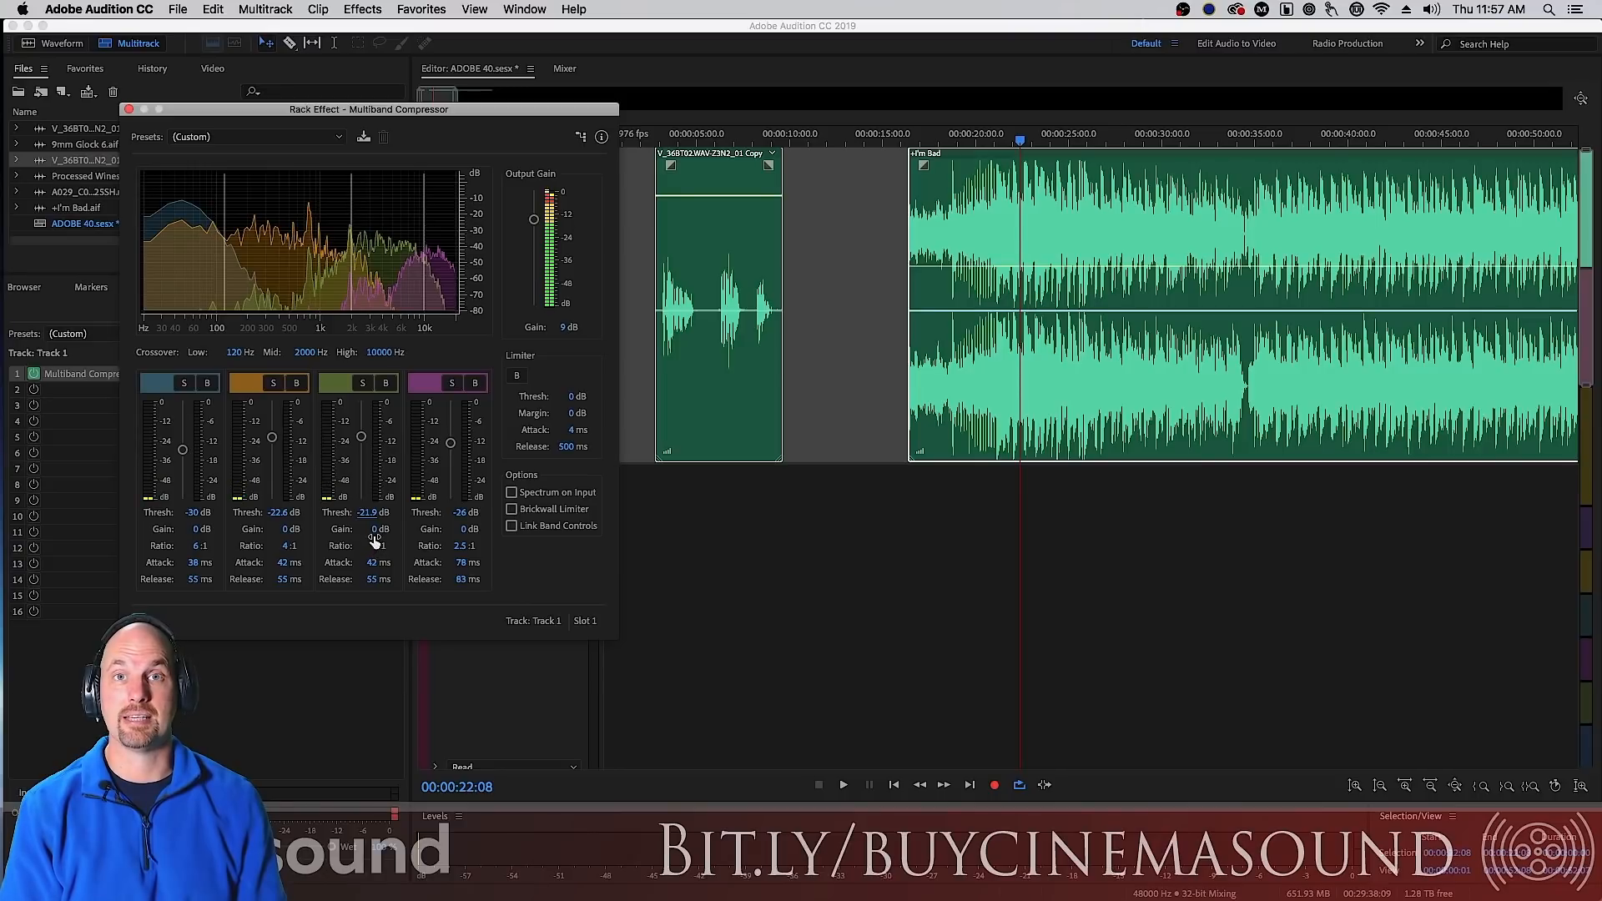
- Lower the highest band's threshold to -32 dB while playing the music clip
key(space)
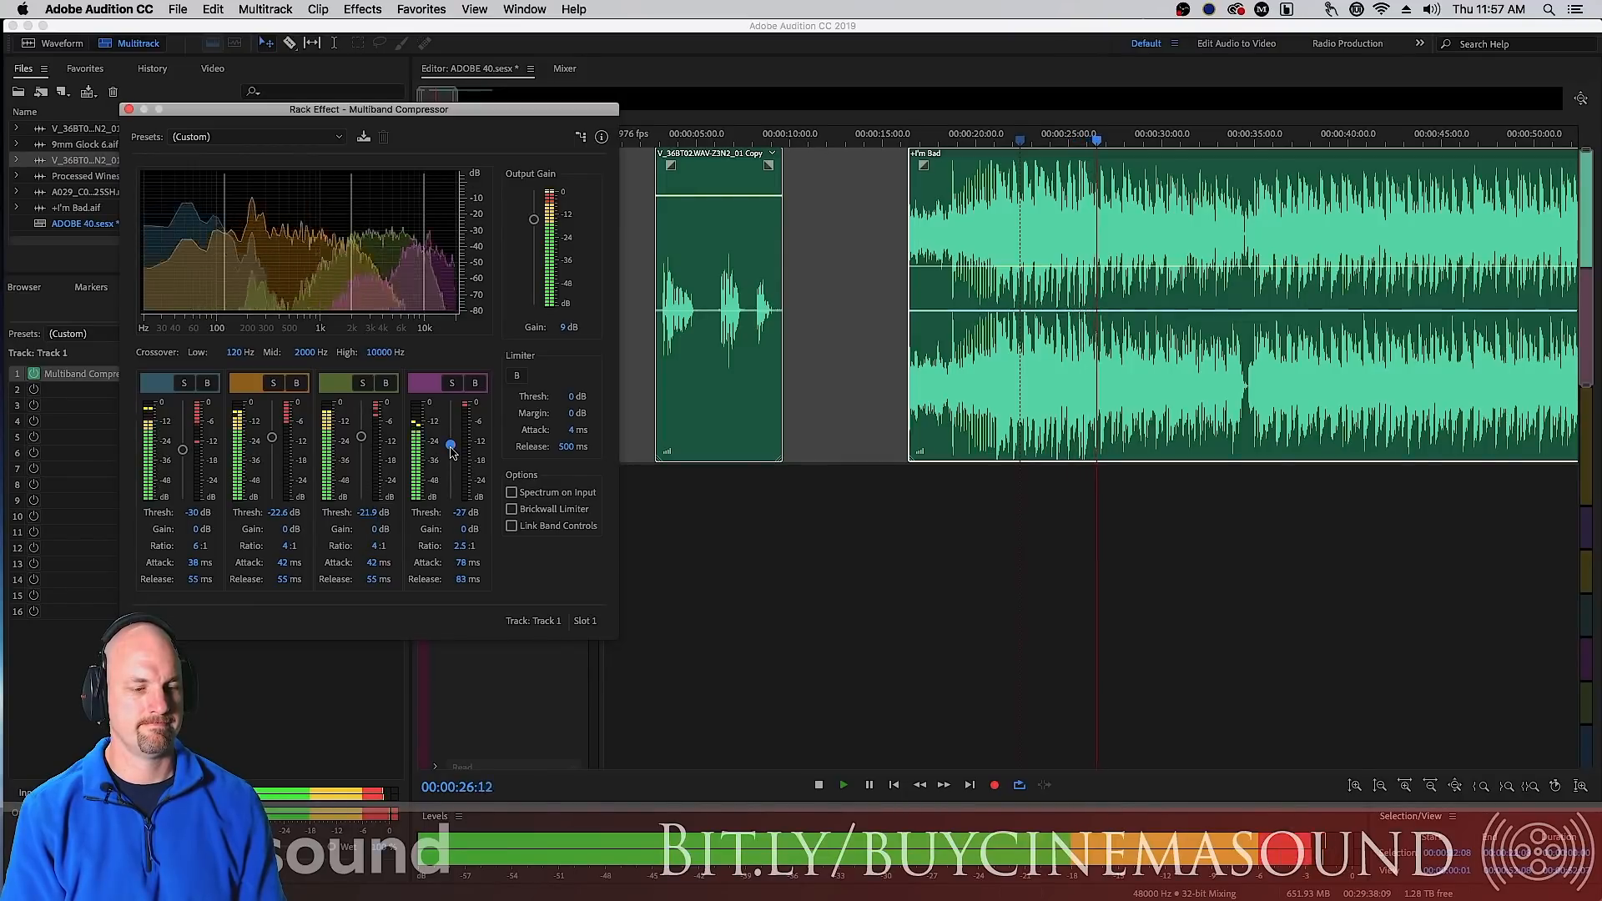
drag(451, 444, 451, 459)
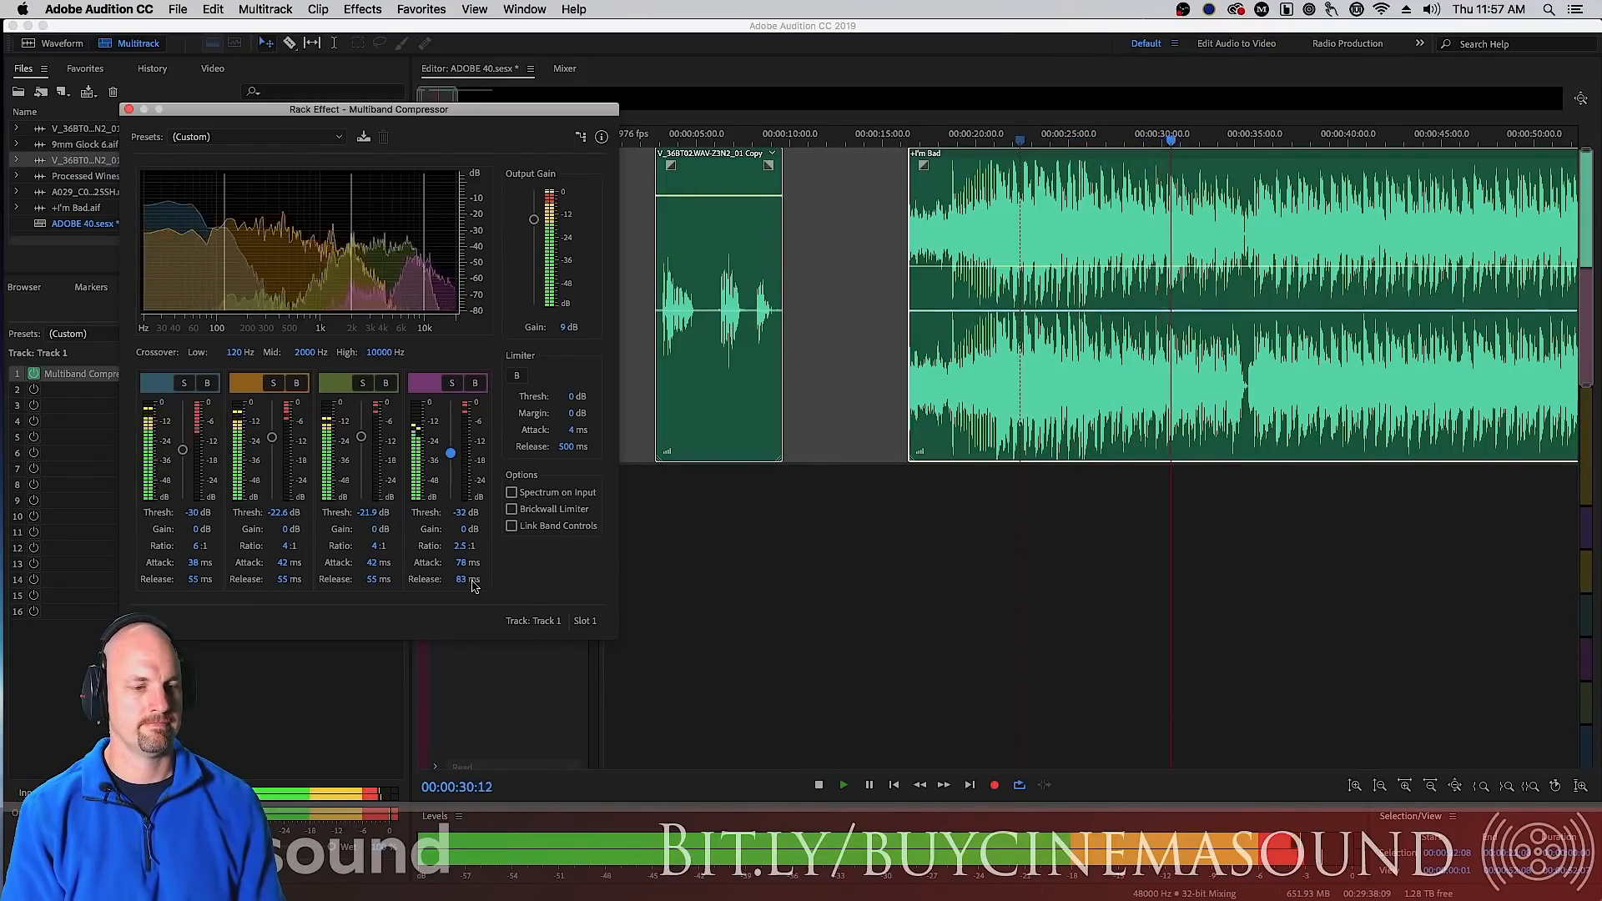
key(space)
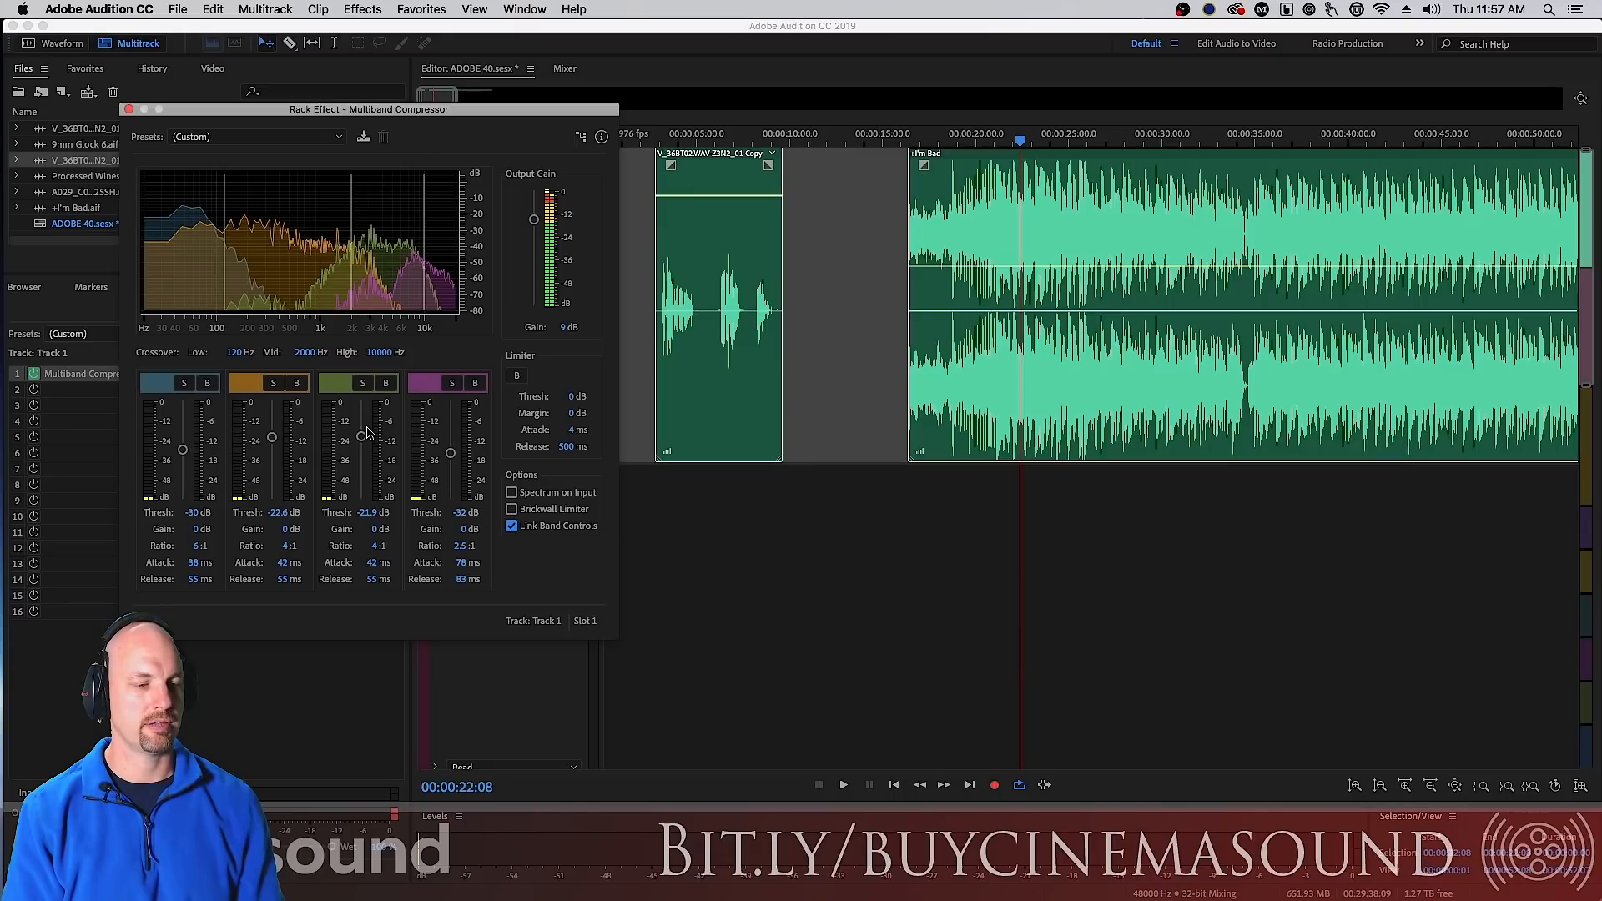
- Link the bands and raise all thresholds until the third reads -17 dB, then unlink and lower the third to -26 dB during playback
key(space)
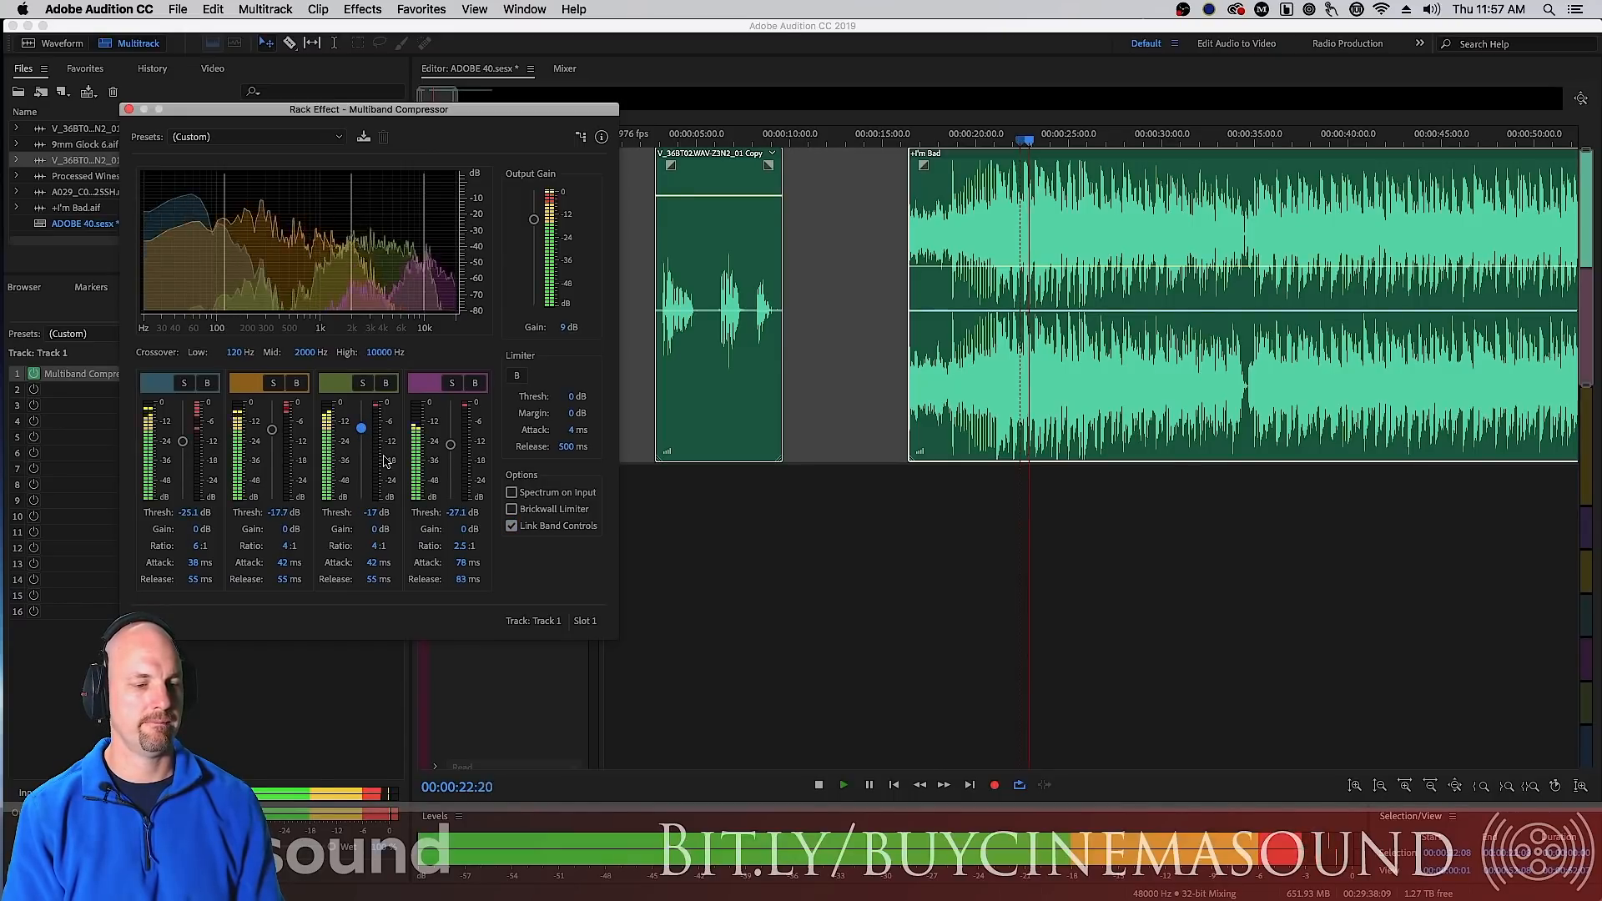
click(511, 526)
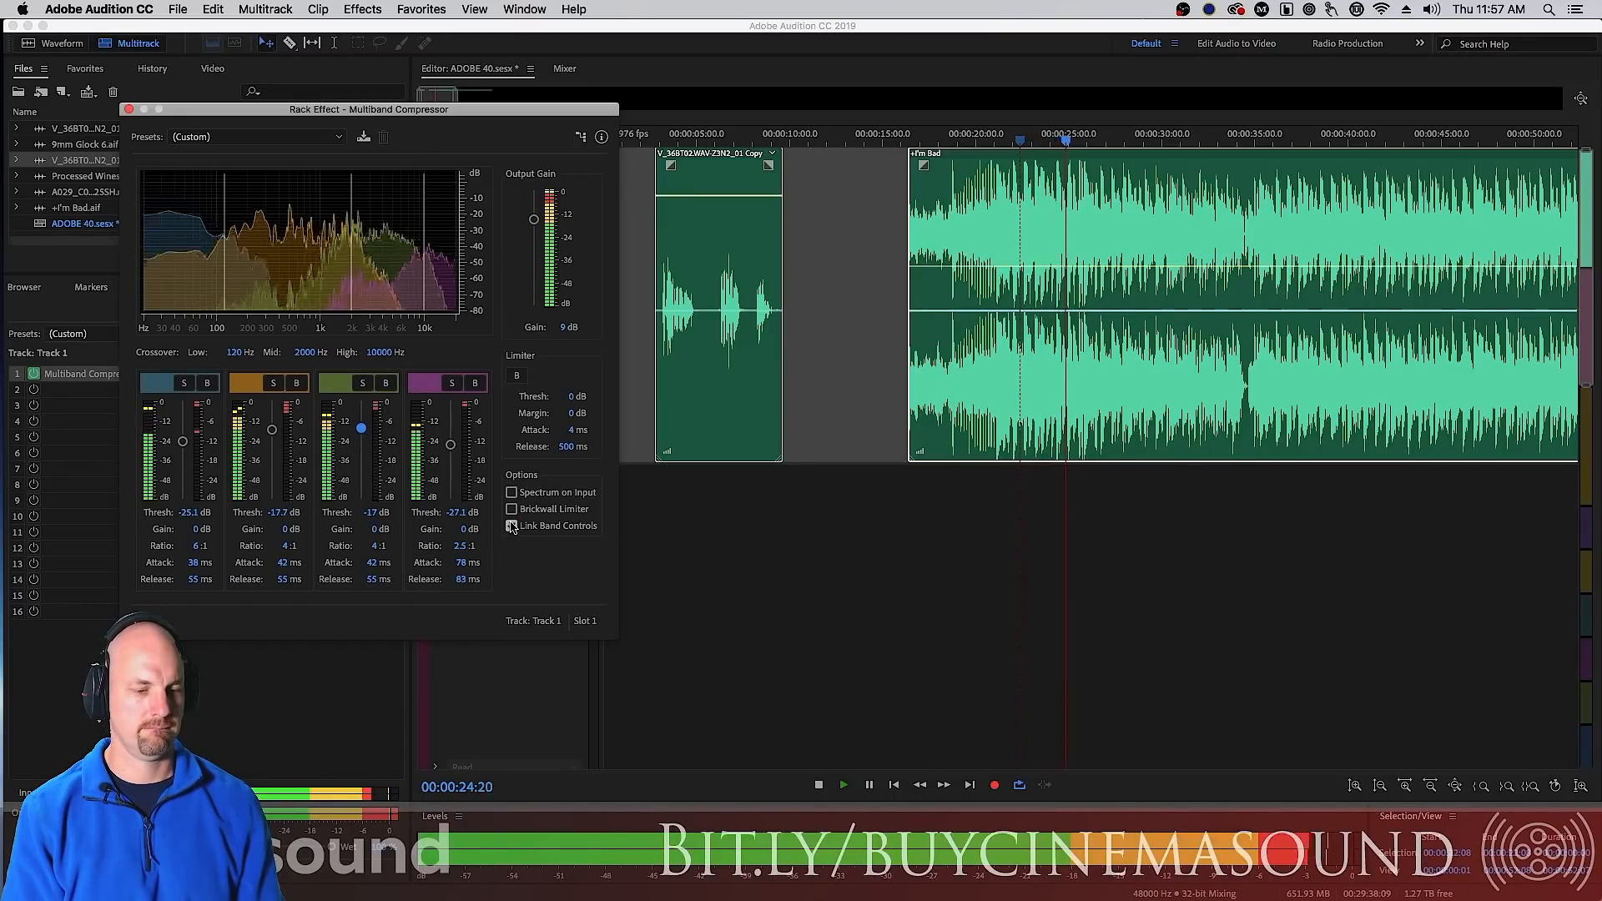
mouse_move(360, 428)
mouse_down()
mouse_move(366, 519)
mouse_move(362, 444)
mouse_up()
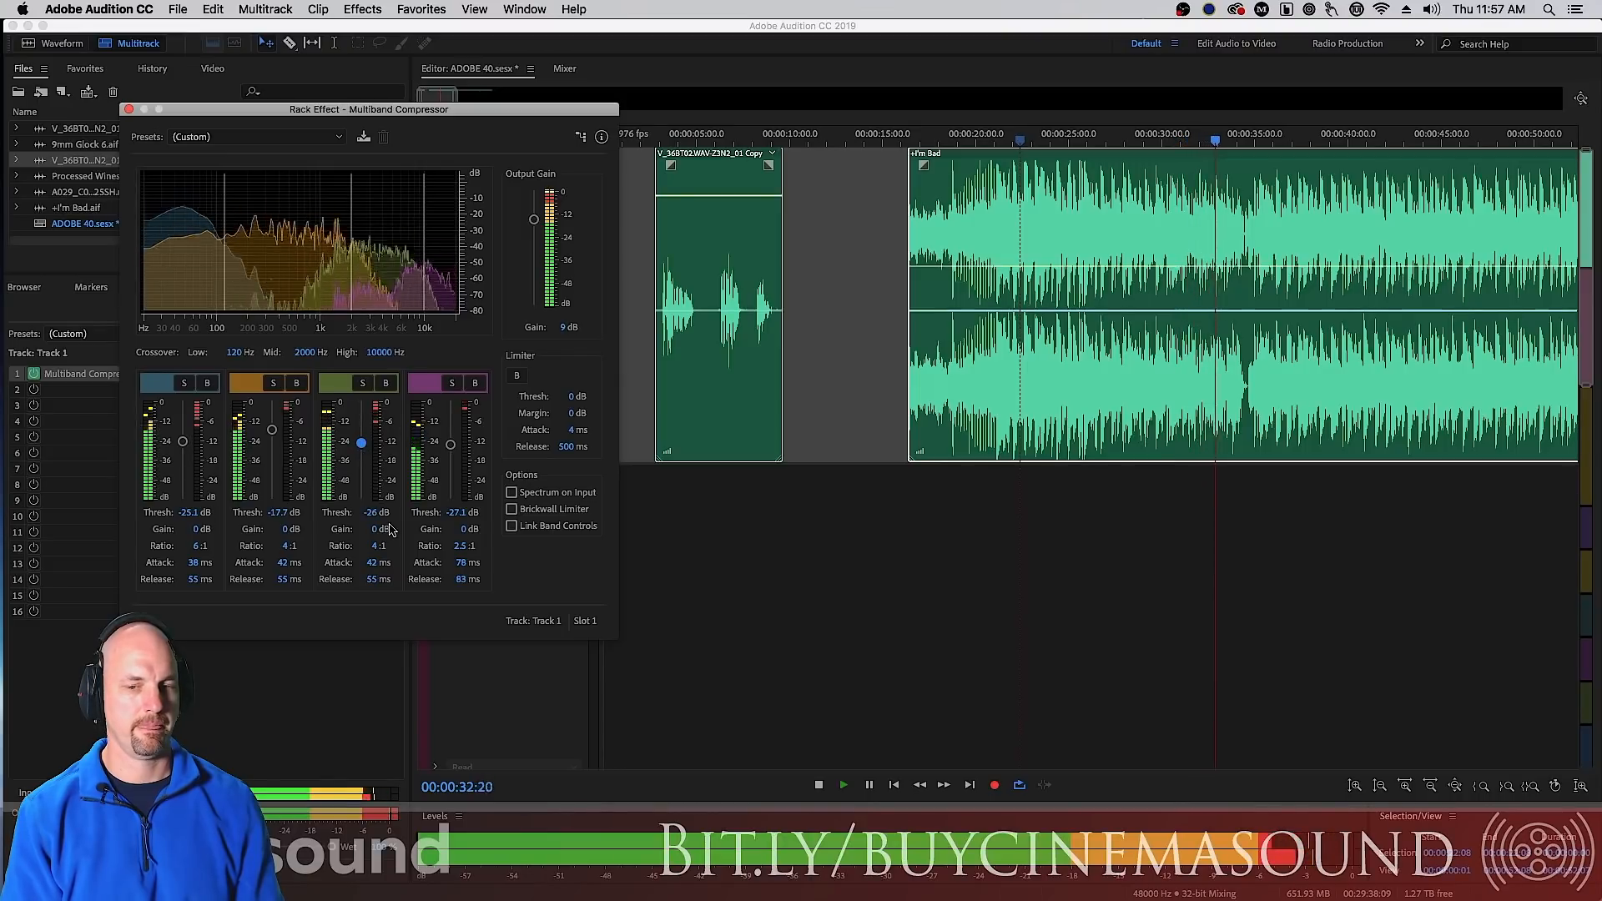
- Compare the music clip by playing it with the Multiband Compressor bypassed and switched back on
key(space)
key(space)
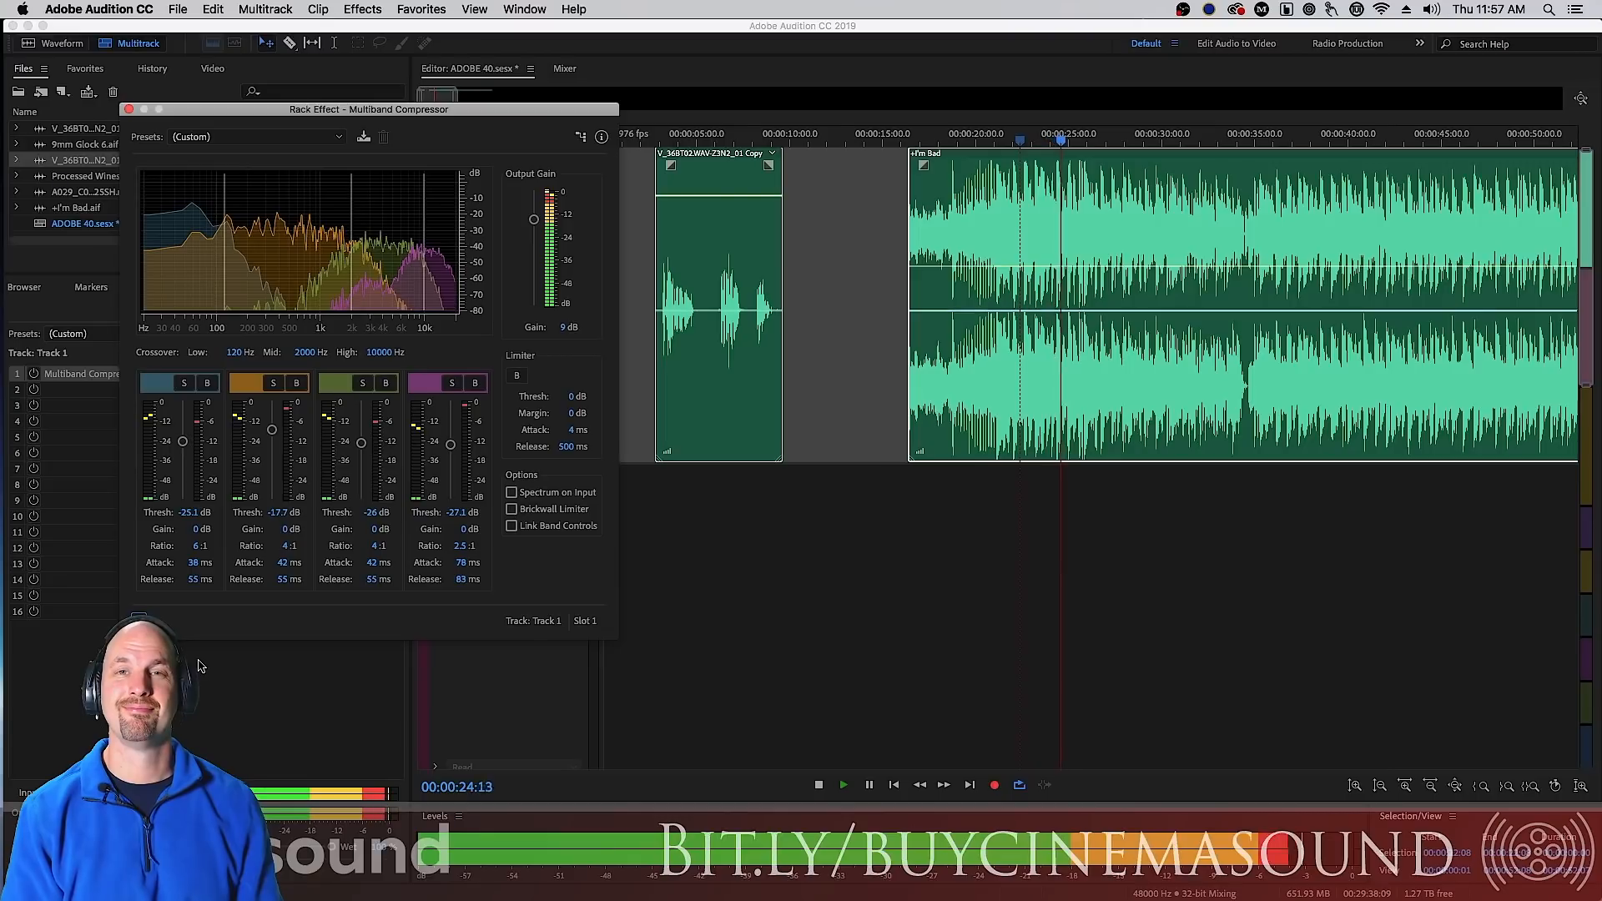
key(space)
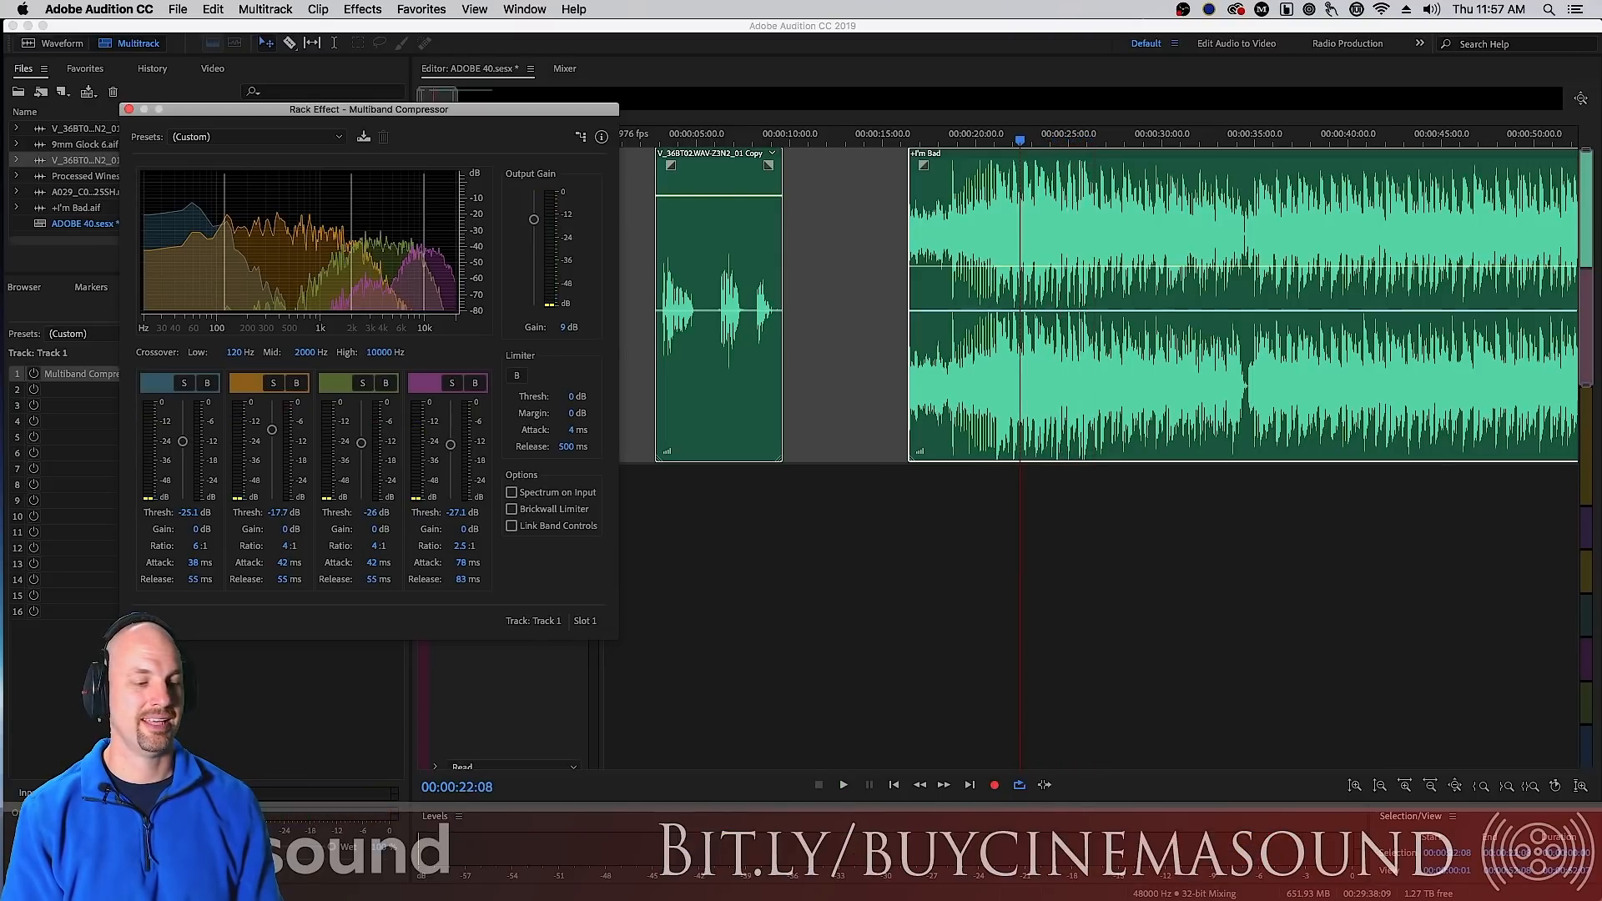
key(space)
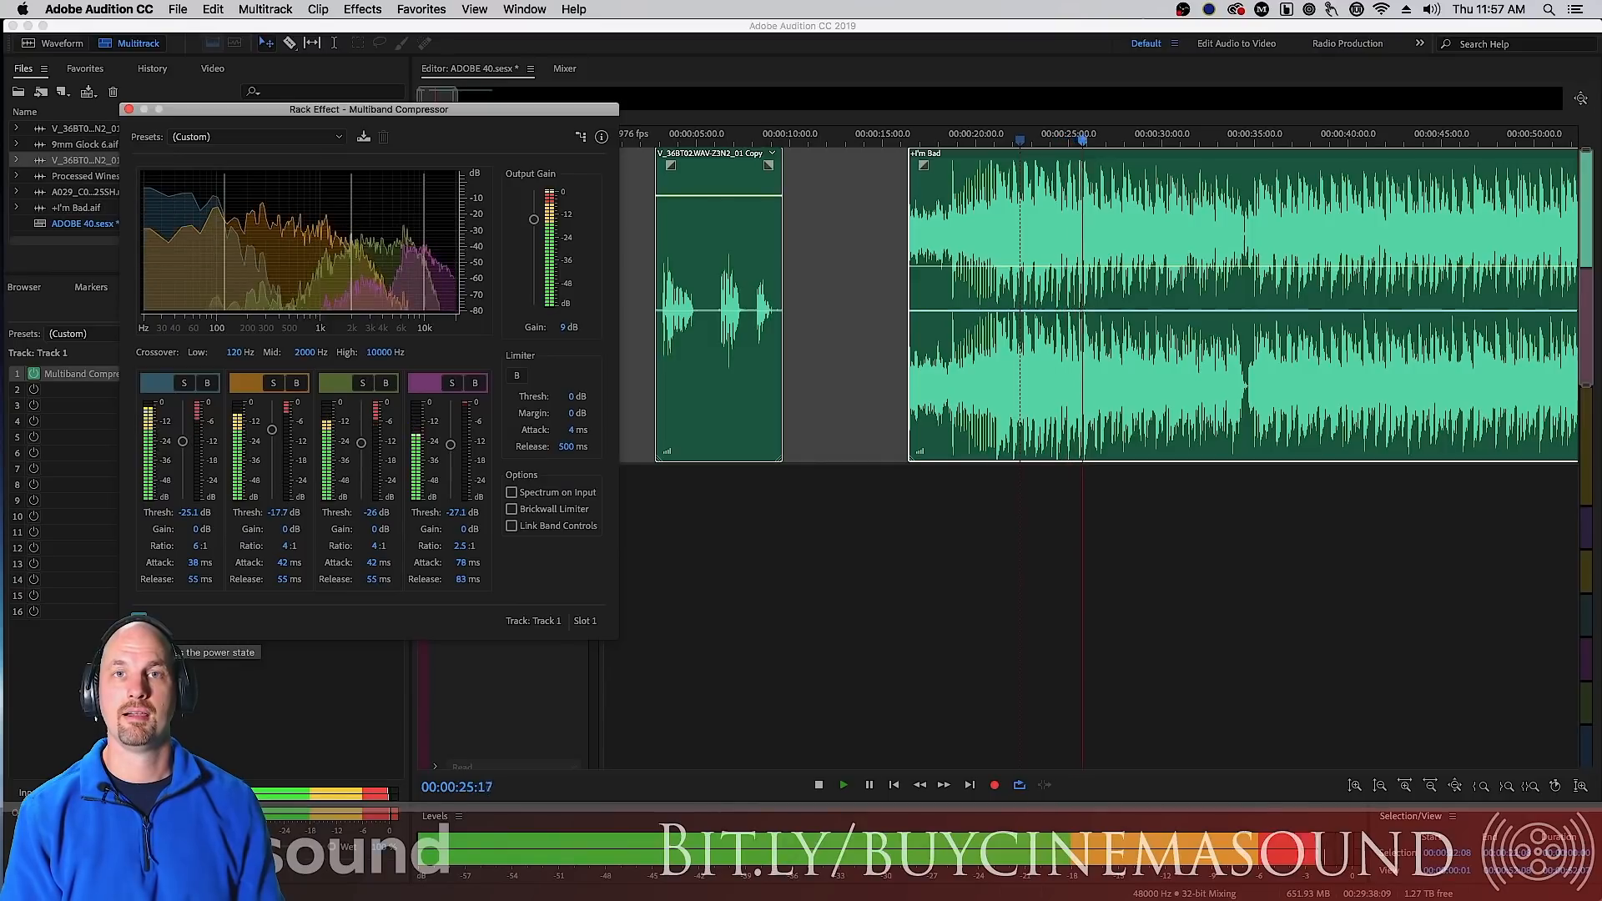
key(space)
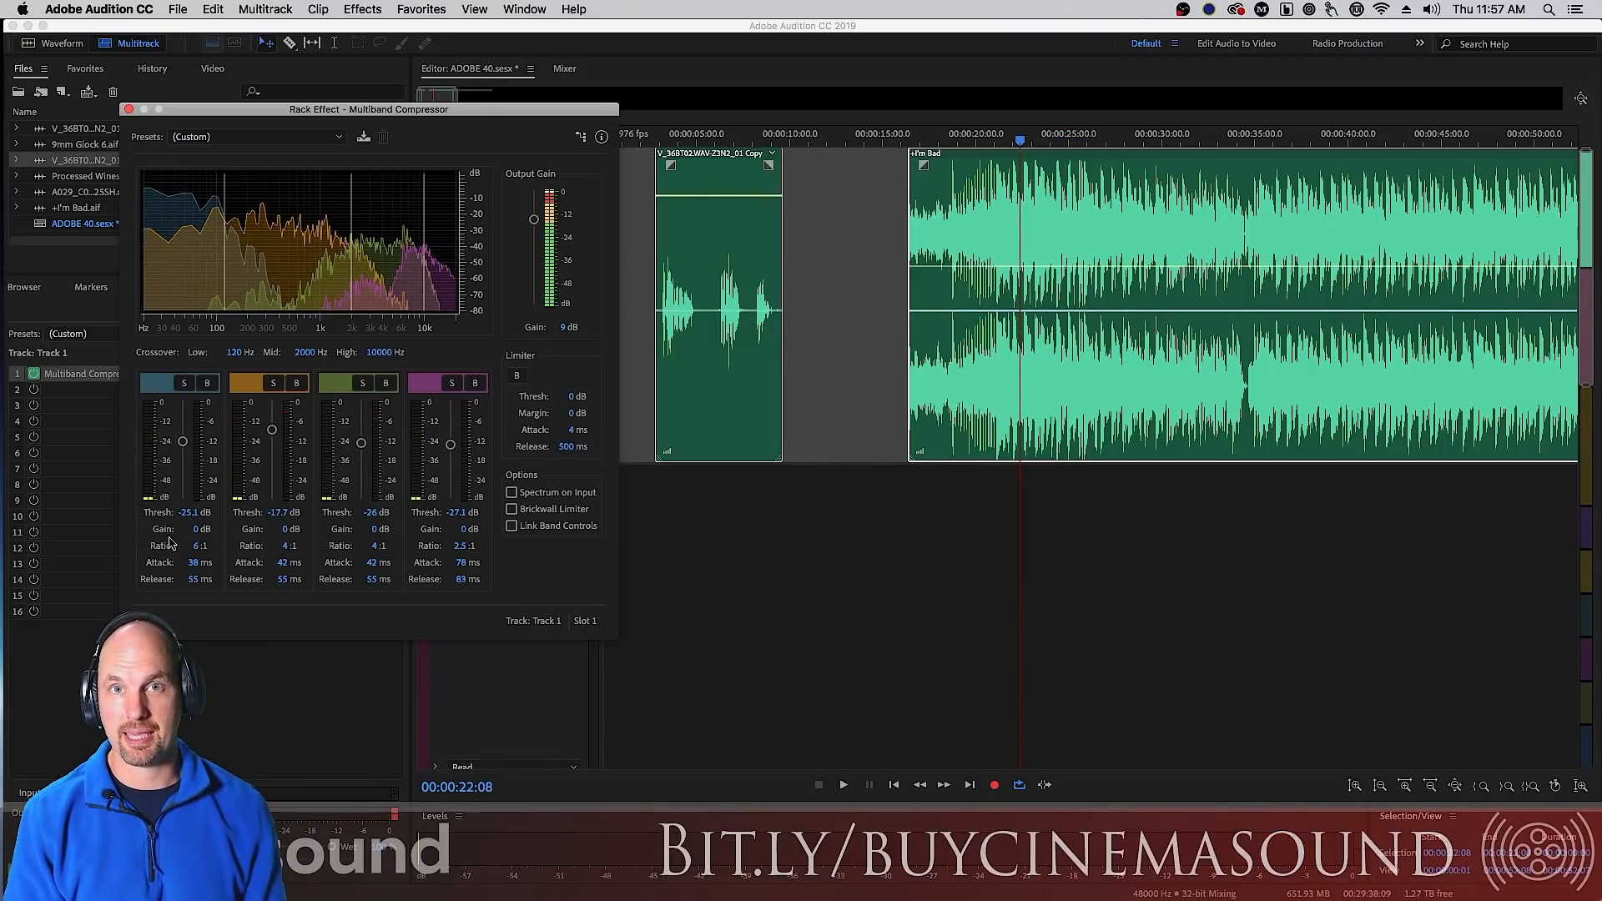